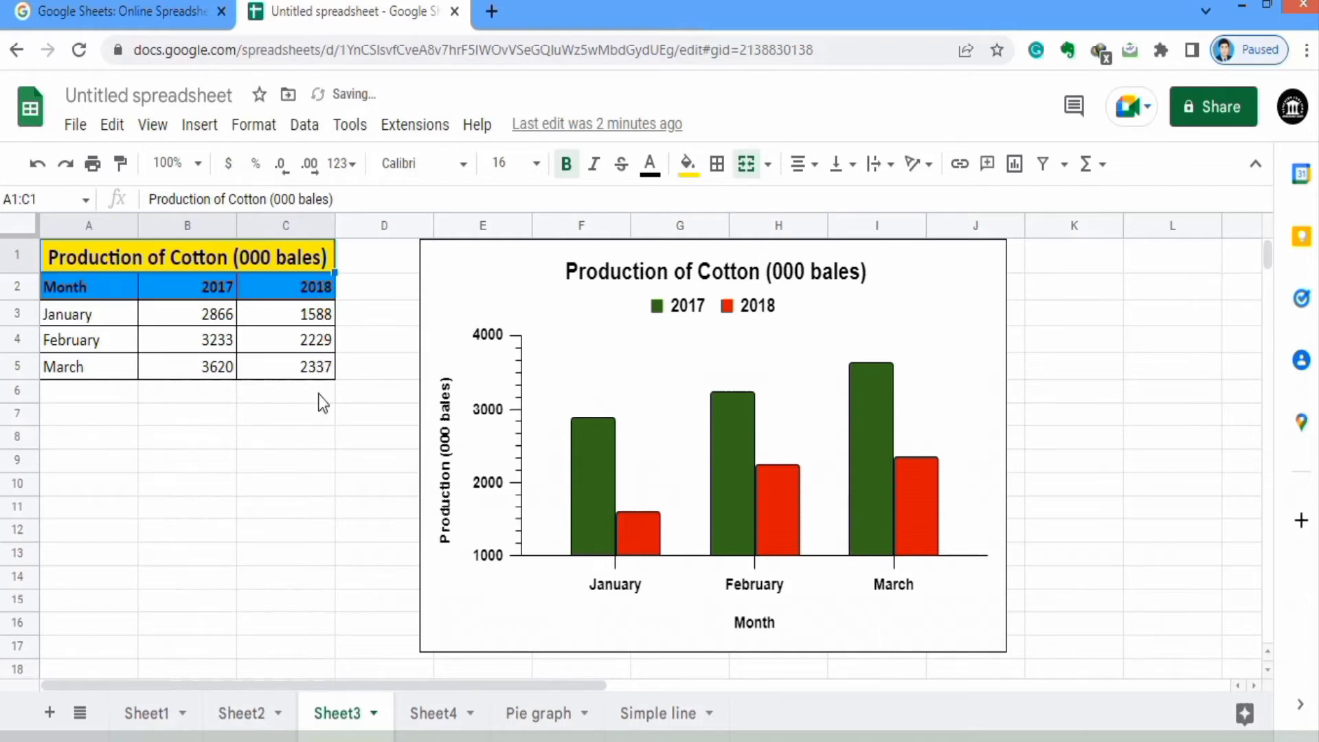
Delete the existing cotton production column chart from Sheet3
{"action": "left_click", "coordinate": [969, 285]}
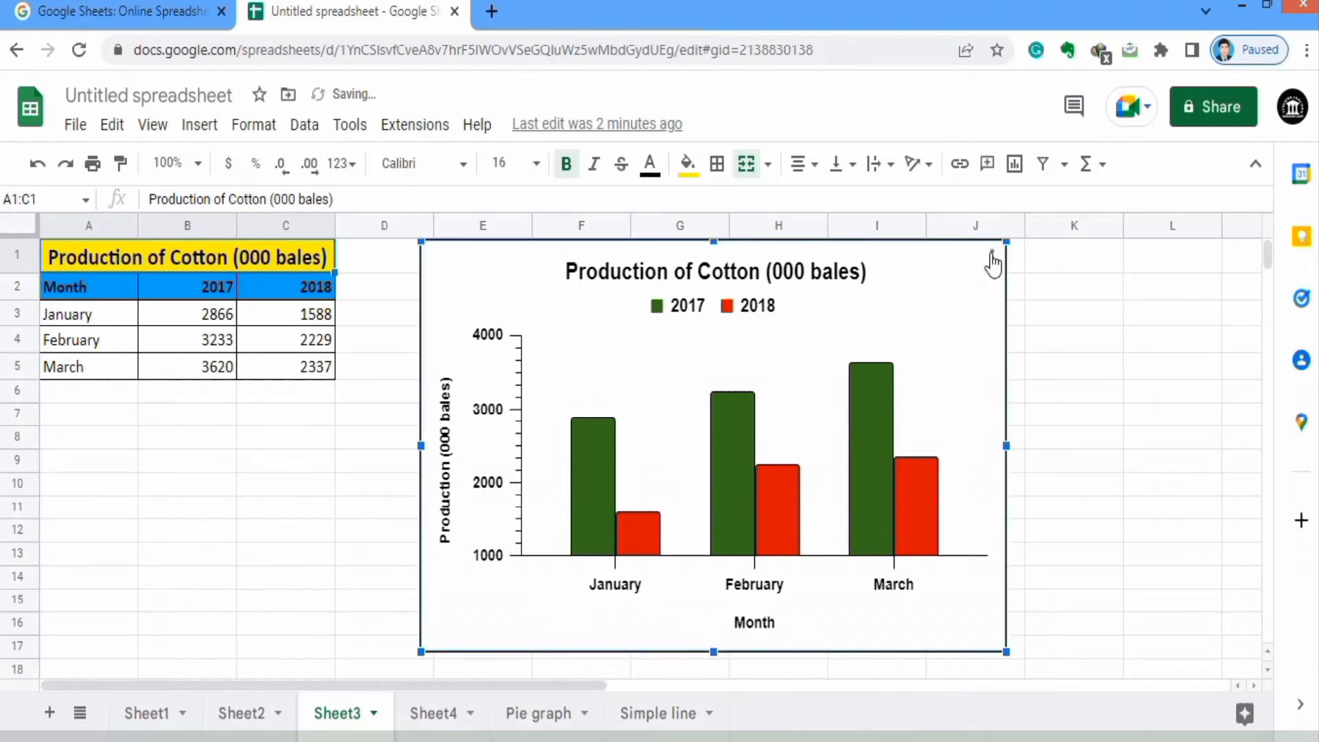
{"action": "left_click", "coordinate": [991, 258]}
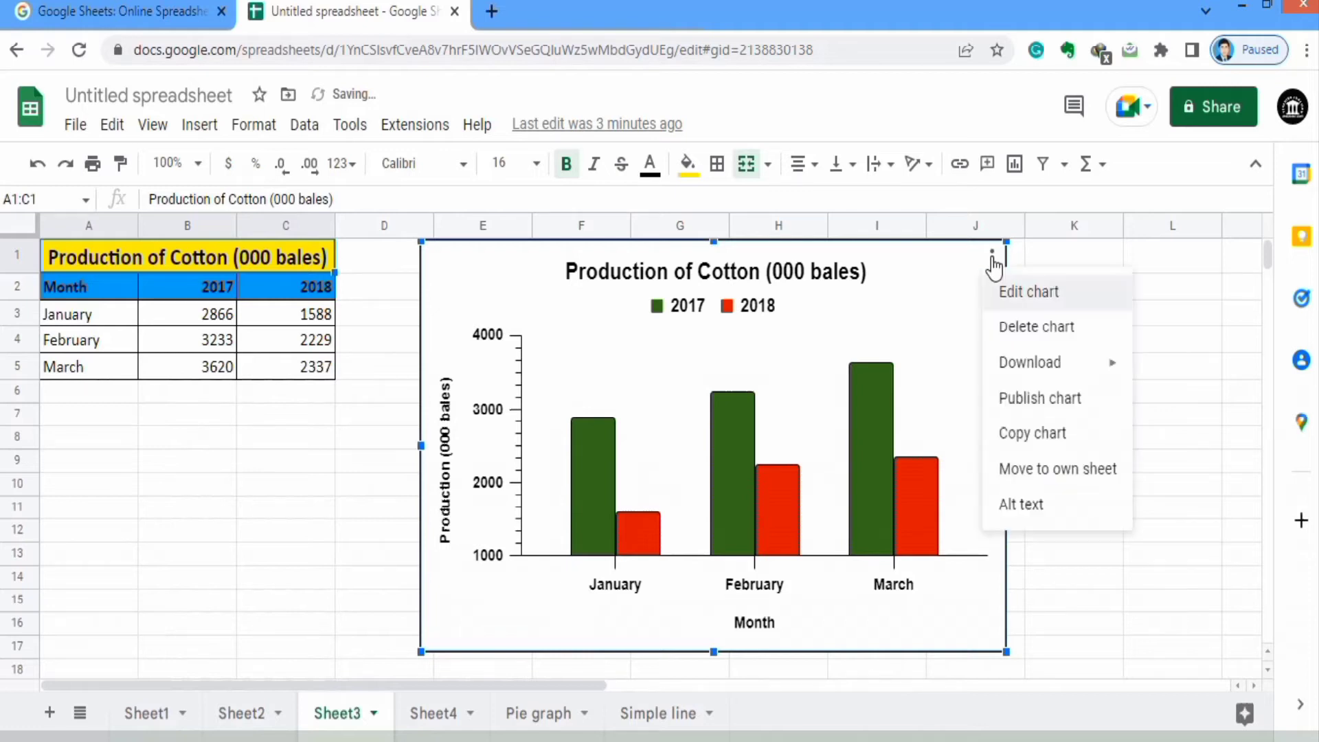
{"action": "left_click", "coordinate": [1028, 328]}
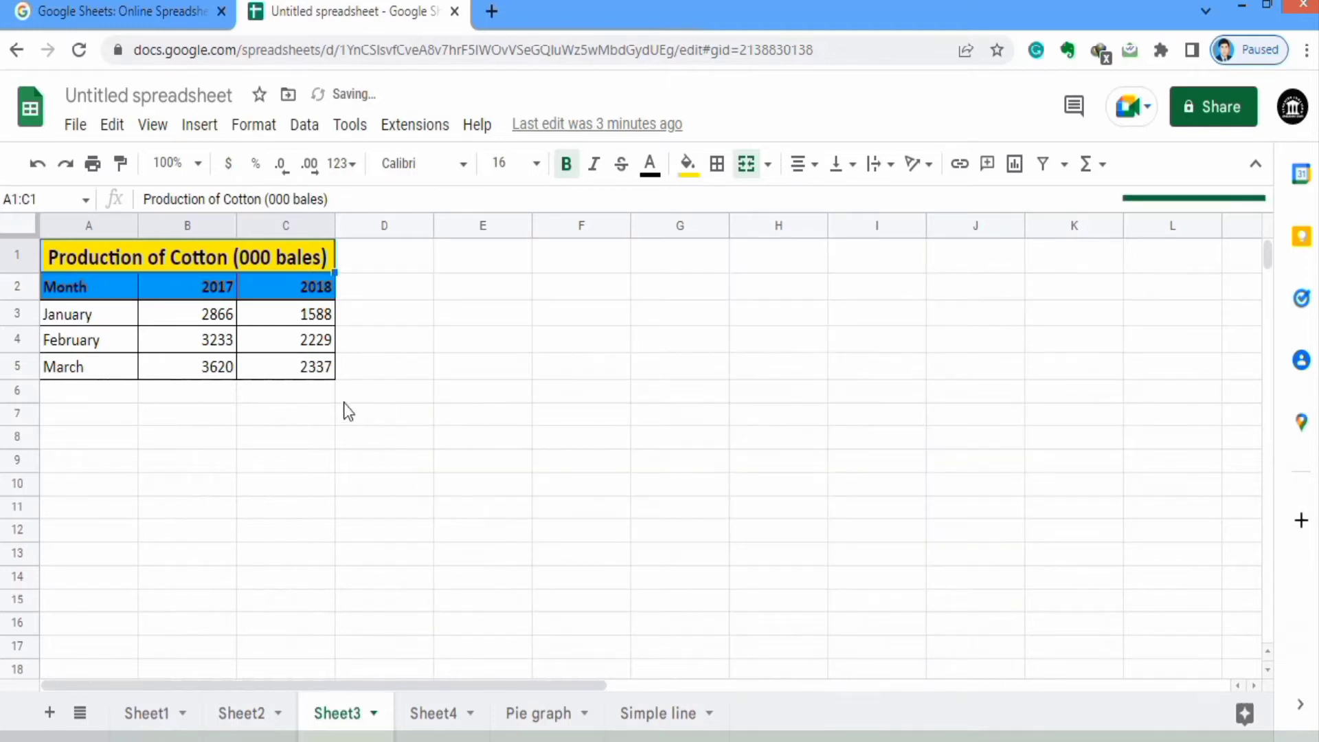
Insert a chart from the data range A2:C5 and move it beside the table, starting at column D
{"action": "left_click", "coordinate": [316, 373]}
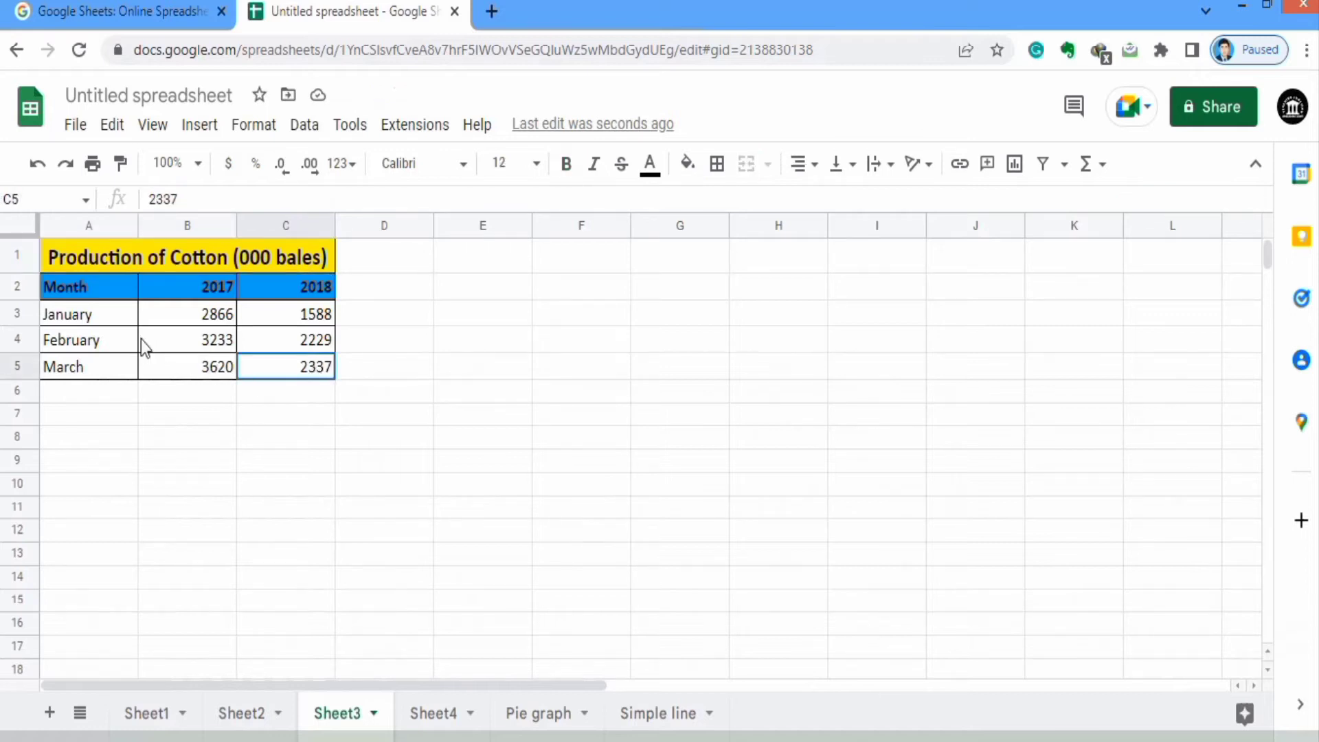
{"action": "key", "text": "shift+Left"}
{"action": "key", "text": "shift+Up"}
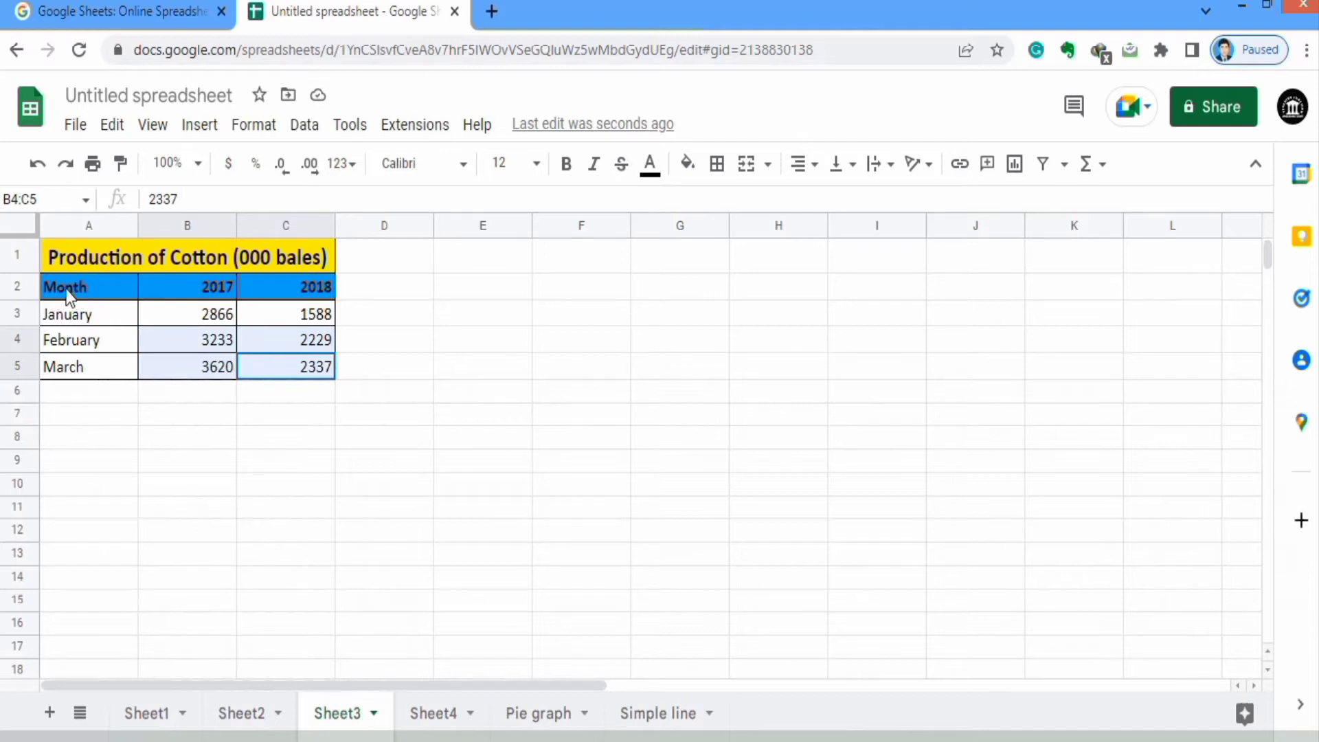
{"action": "left_click", "coordinate": [65, 287], "text": "shift"}
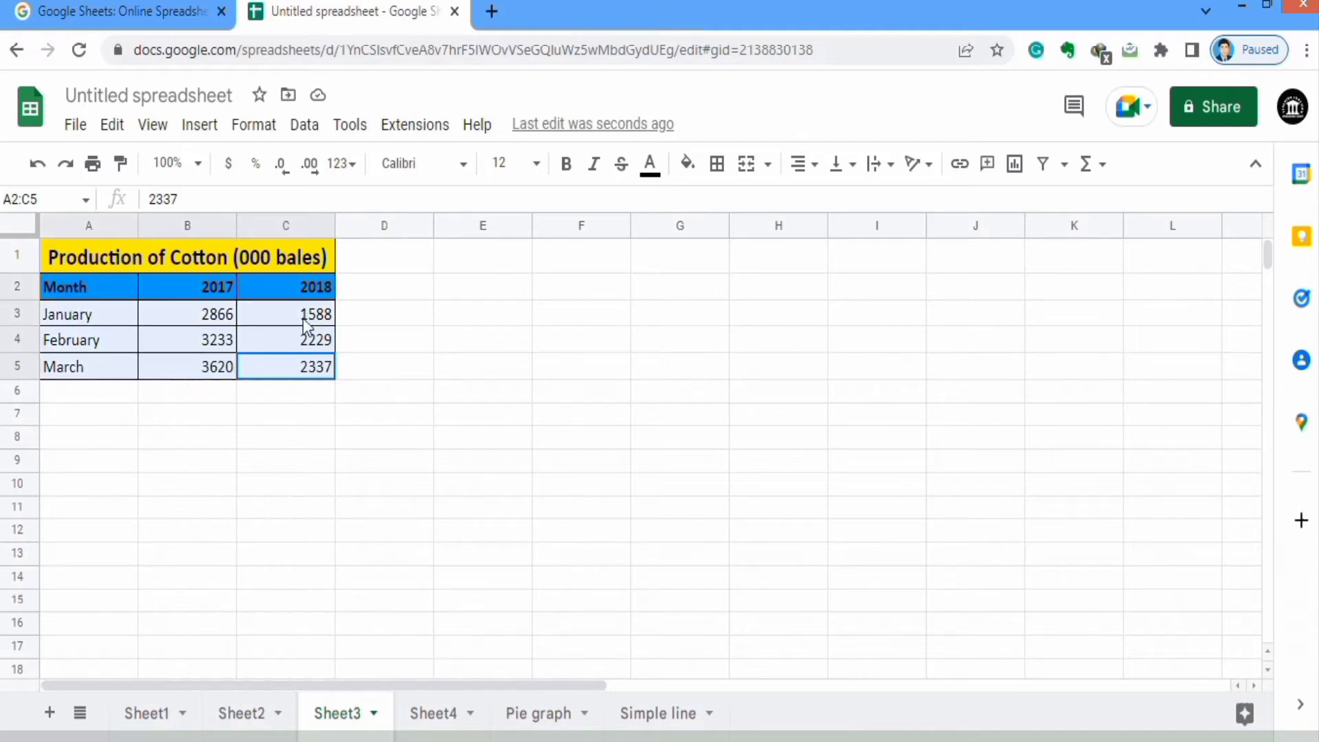
{"action": "left_click", "coordinate": [201, 125]}
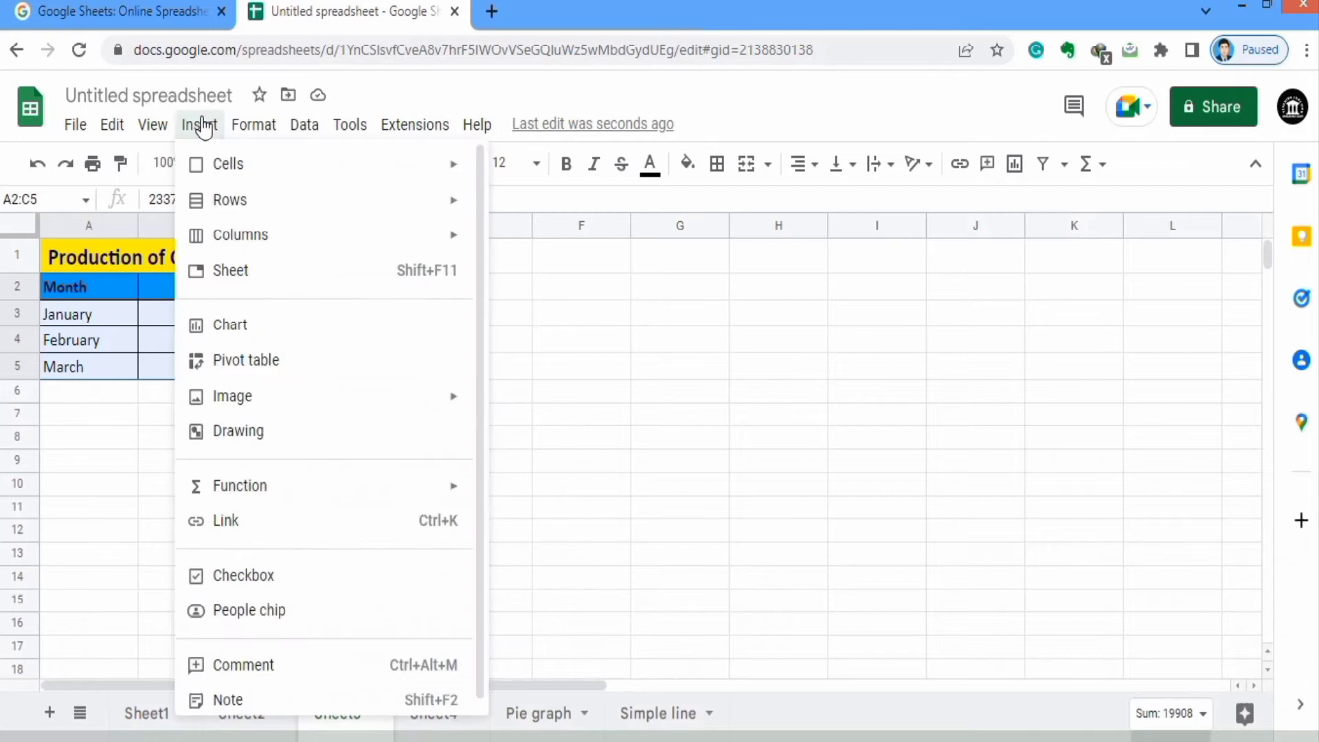
{"action": "left_click", "coordinate": [270, 326]}
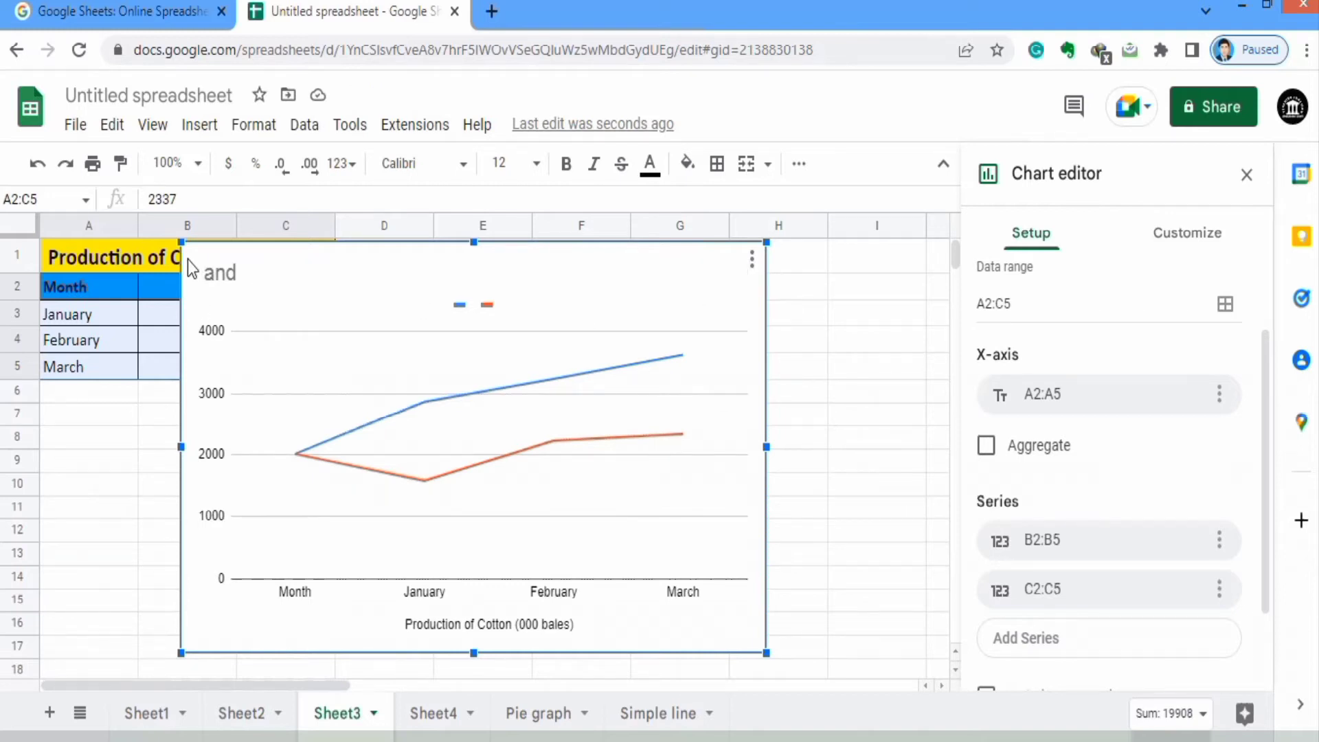
{"action": "left_click_drag", "start_coordinate": [187, 251], "coordinate": [349, 250]}
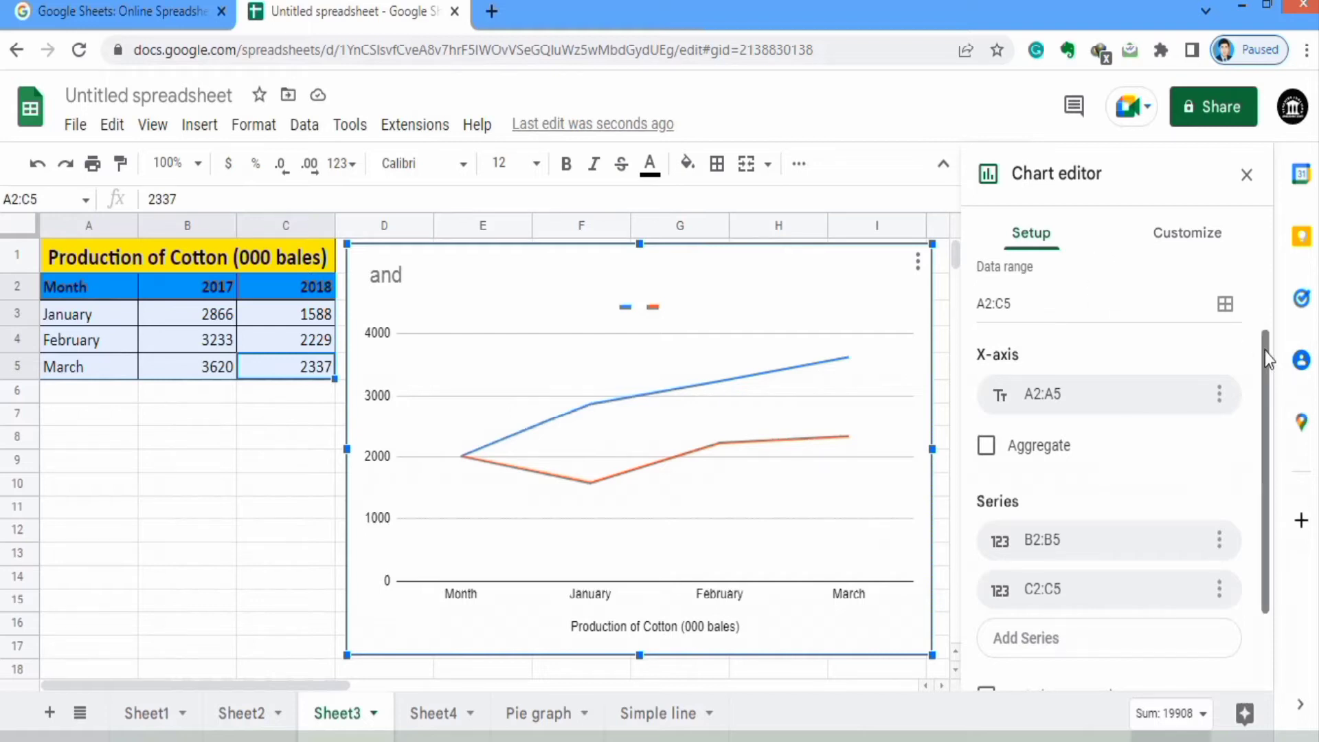
Change the chart type to the standard Column chart and use row 2 as headers
{"action": "left_click_drag", "start_coordinate": [1266, 348], "coordinate": [1263, 247]}
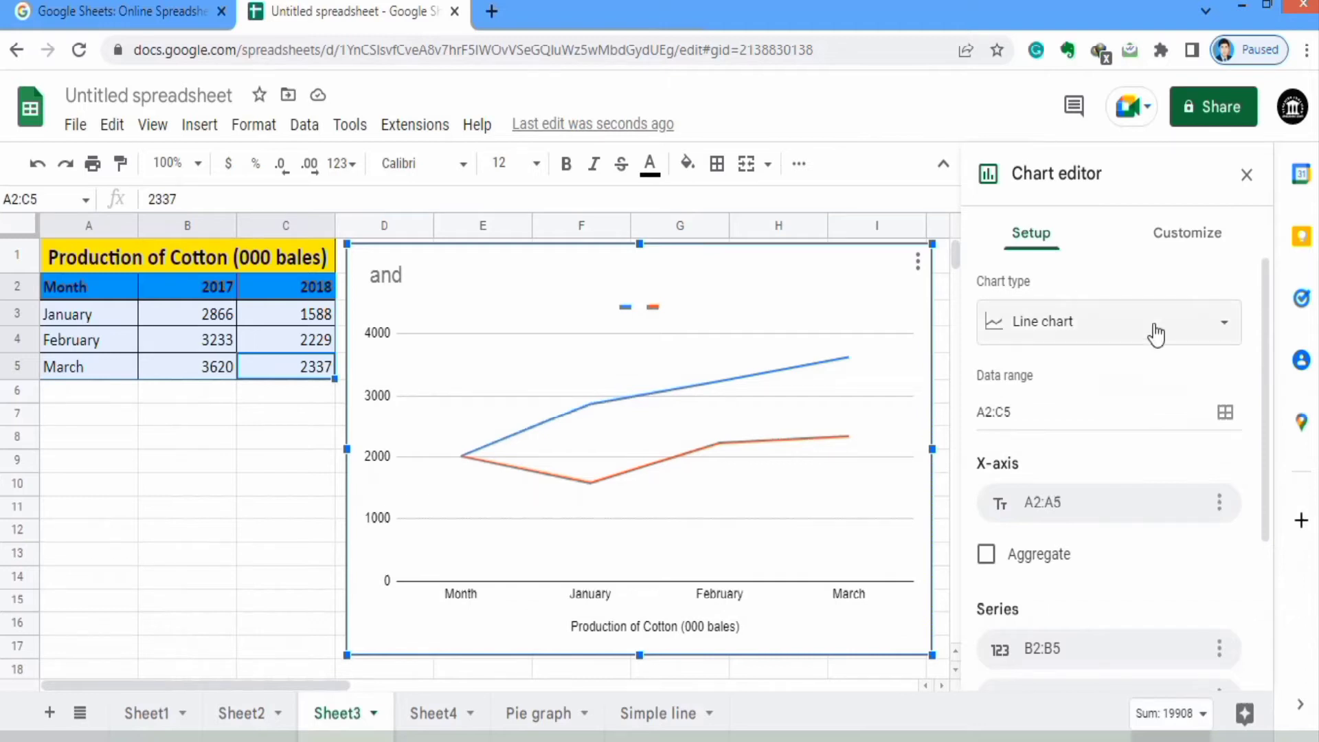
{"action": "left_click", "coordinate": [1230, 335]}
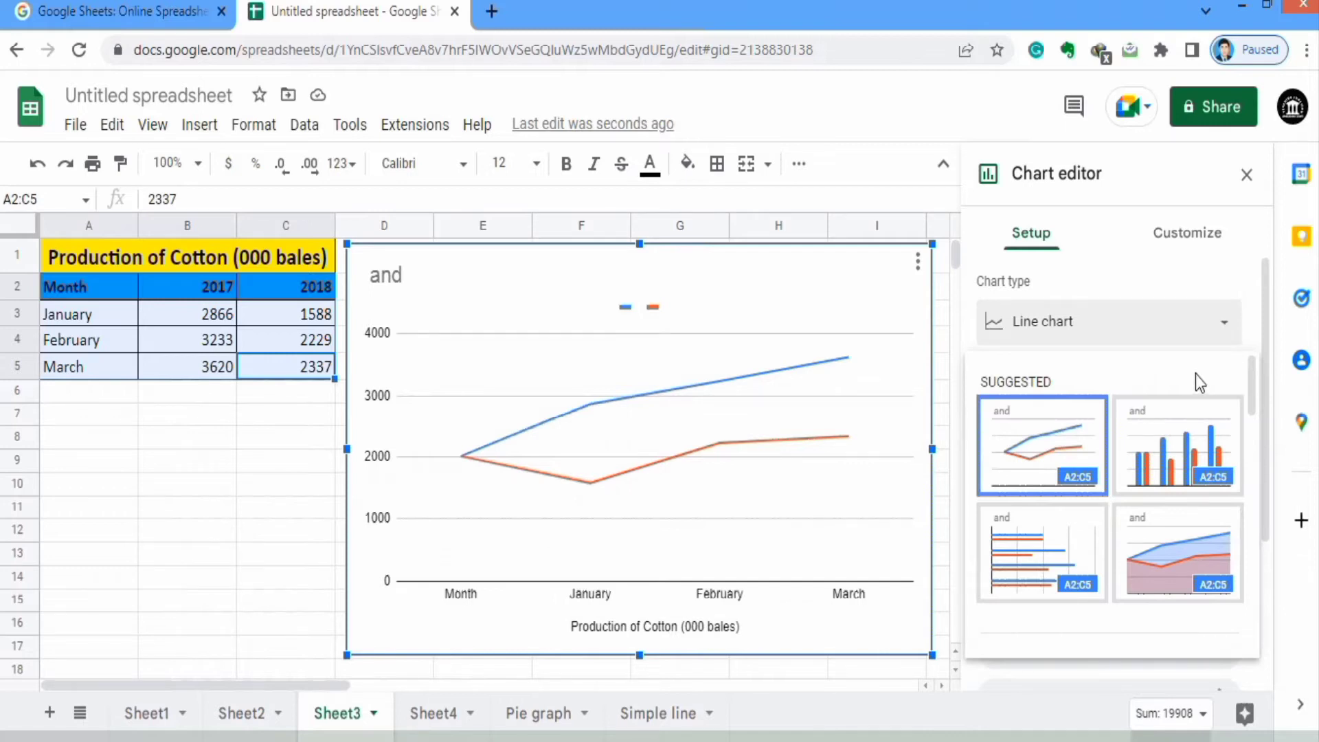
{"action": "left_click", "coordinate": [1170, 447]}
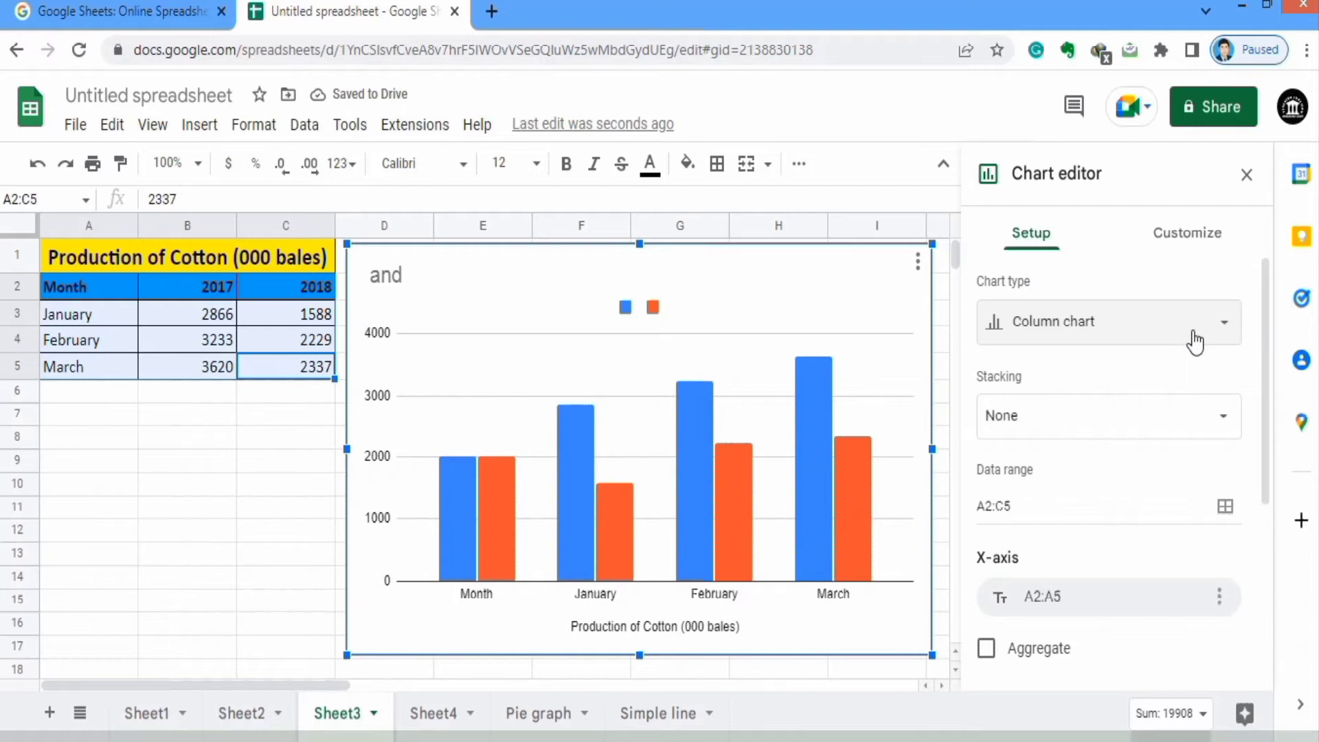
{"action": "left_click", "coordinate": [1223, 335]}
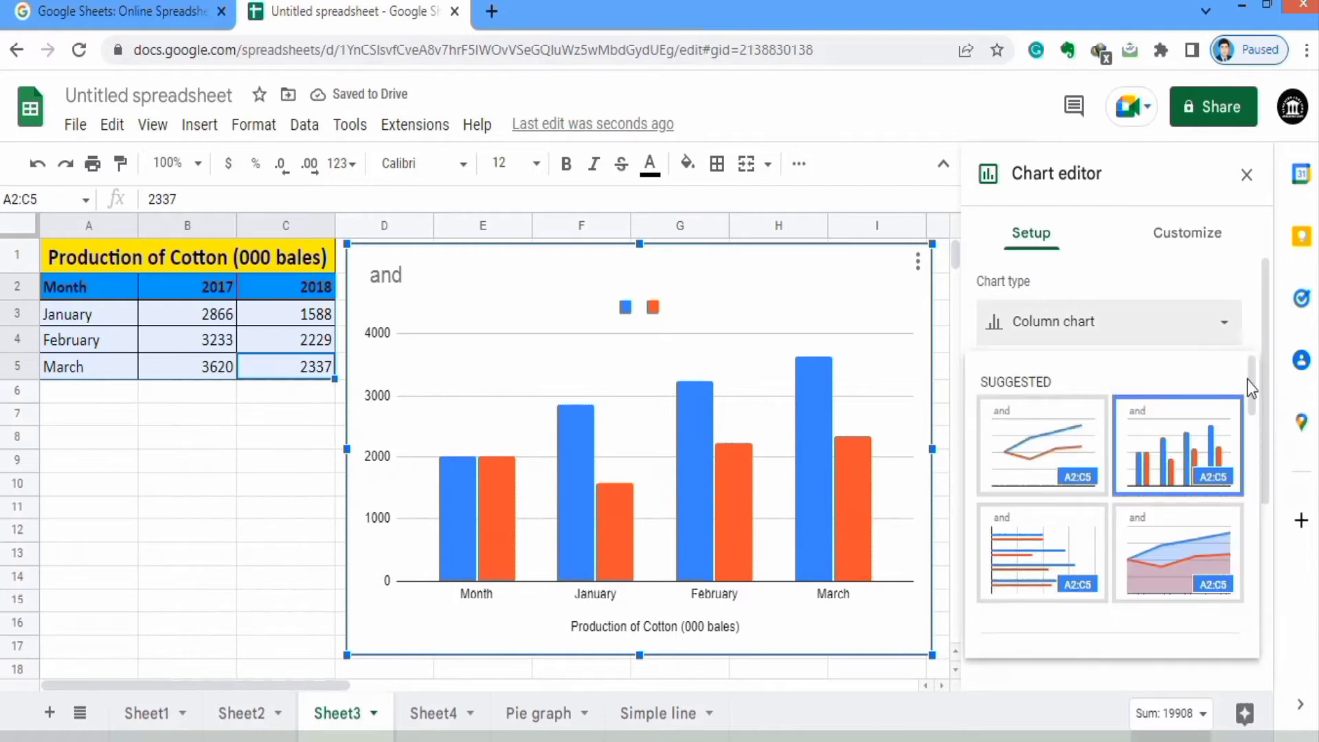
{"action": "left_click_drag", "start_coordinate": [1251, 379], "coordinate": [1247, 490]}
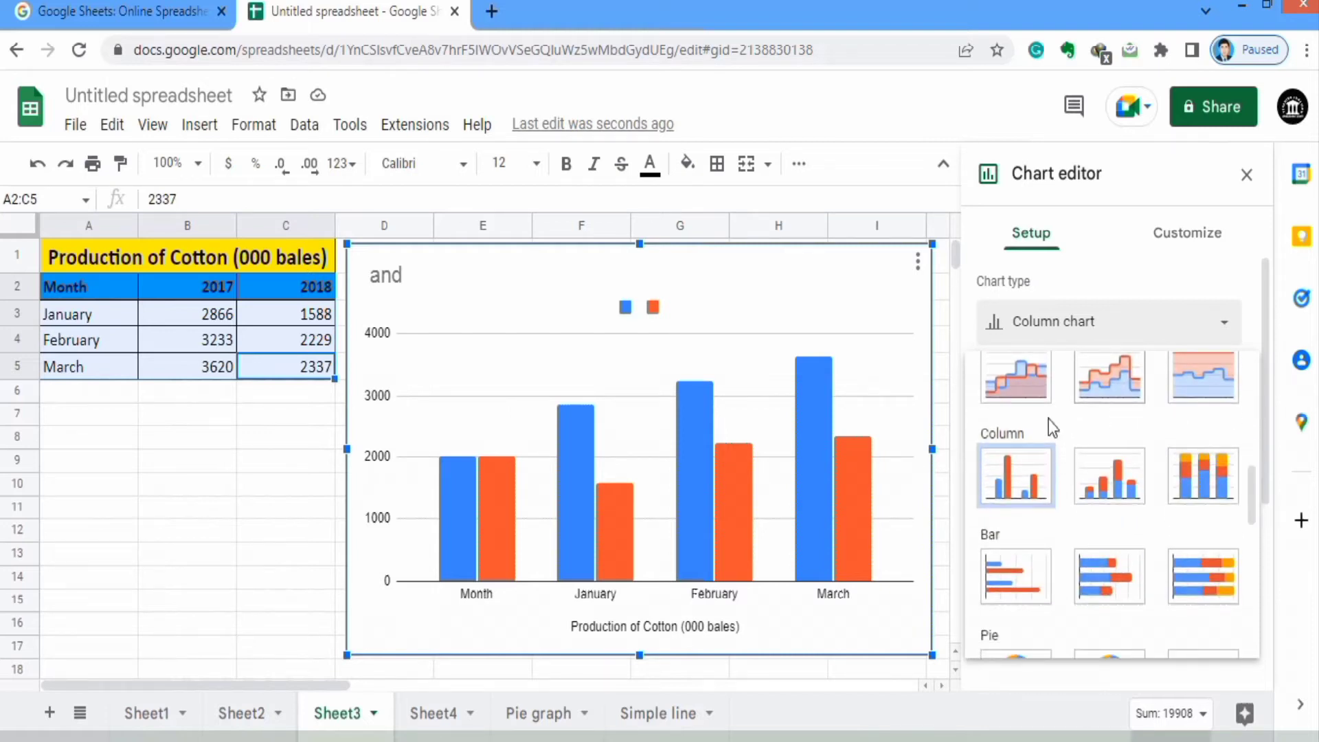
{"action": "left_click", "coordinate": [1026, 479]}
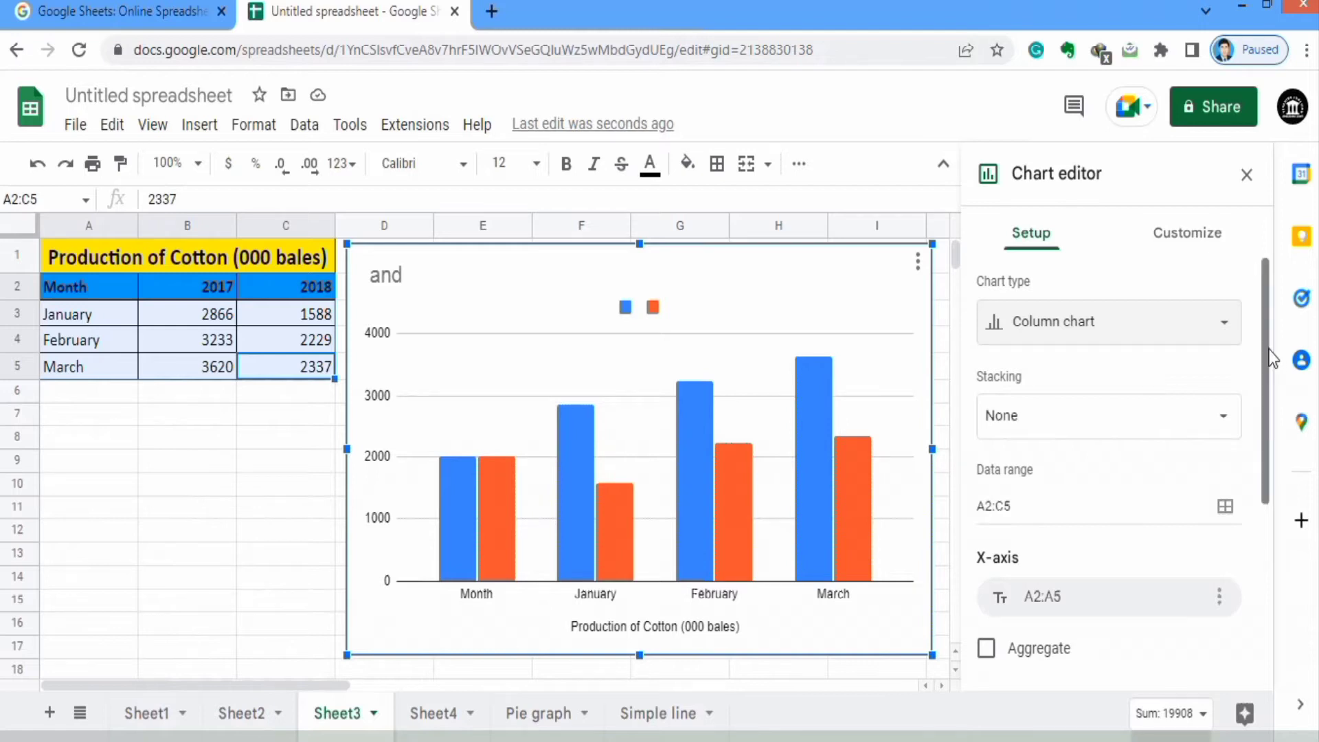
{"action": "left_click_drag", "start_coordinate": [1270, 348], "coordinate": [1258, 553]}
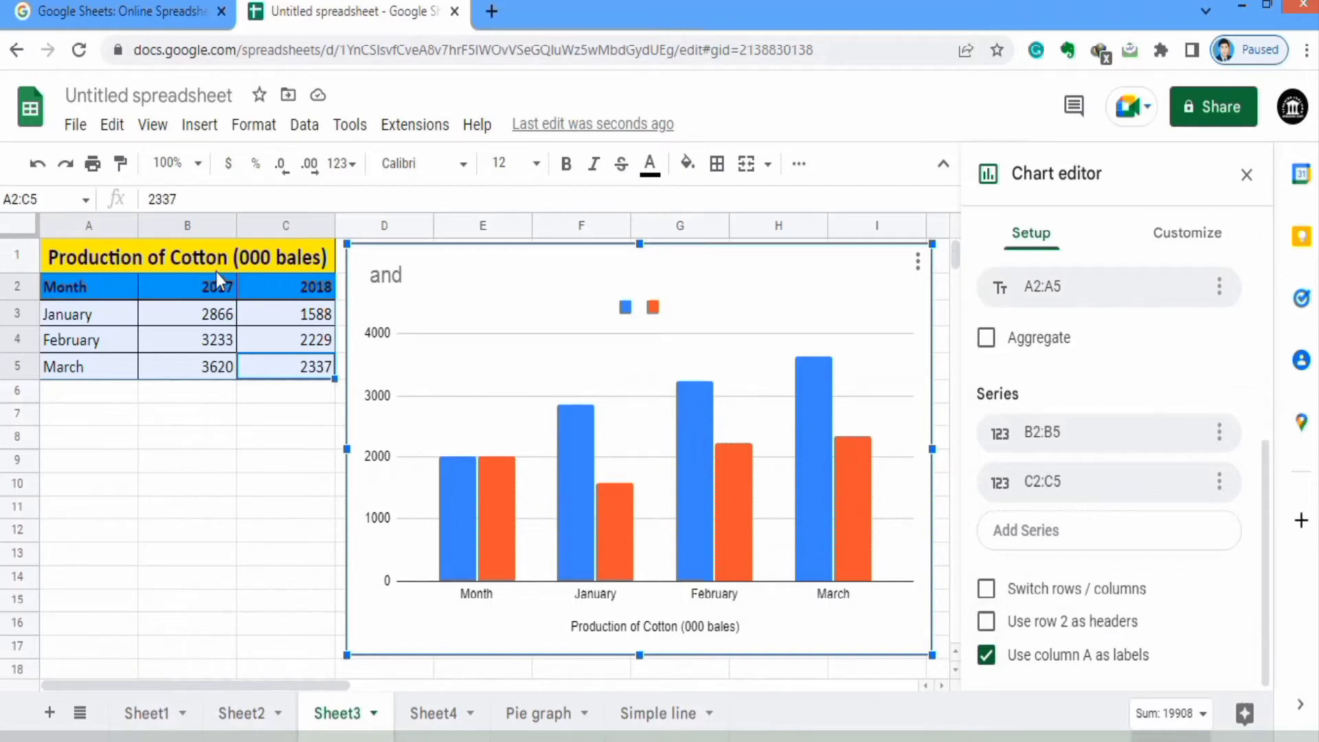
{"action": "left_click", "coordinate": [985, 621]}
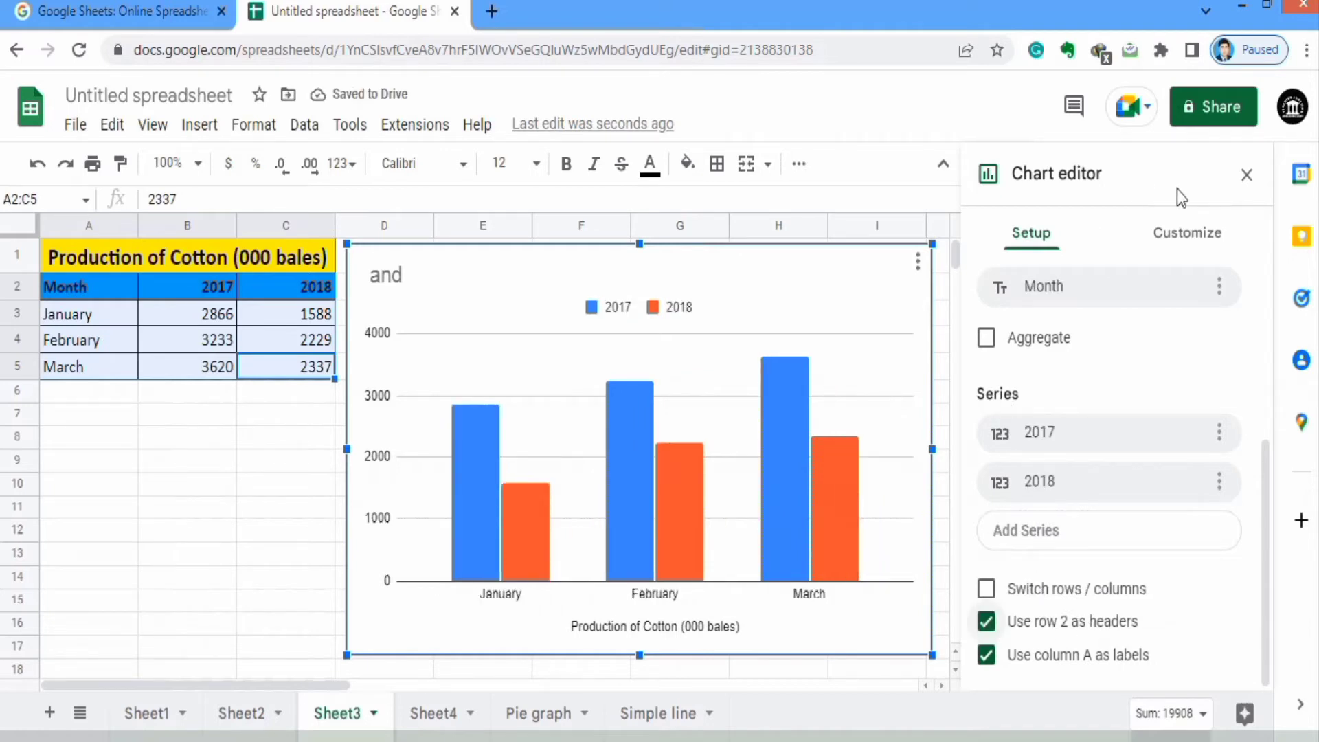
Set the chart style's font to Arial and its border color to black
{"action": "left_click", "coordinate": [1169, 240]}
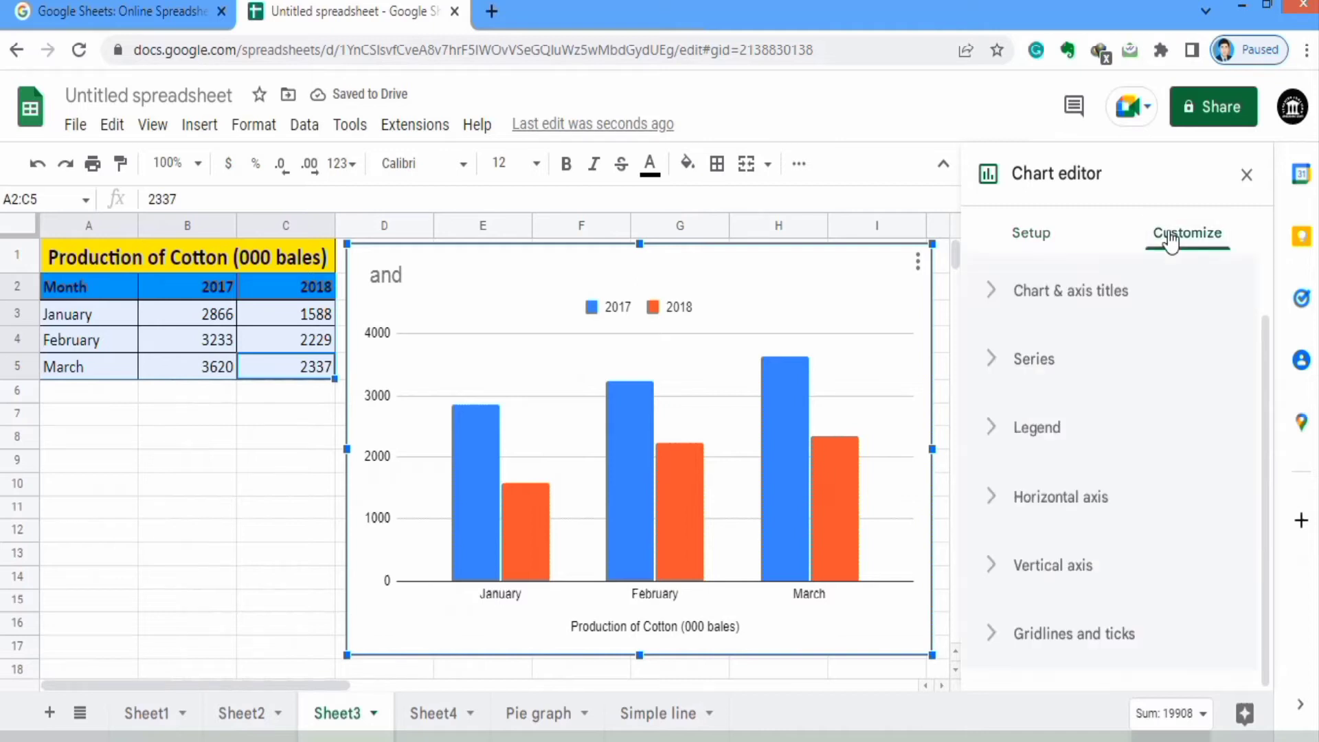
{"action": "left_click", "coordinate": [1080, 292]}
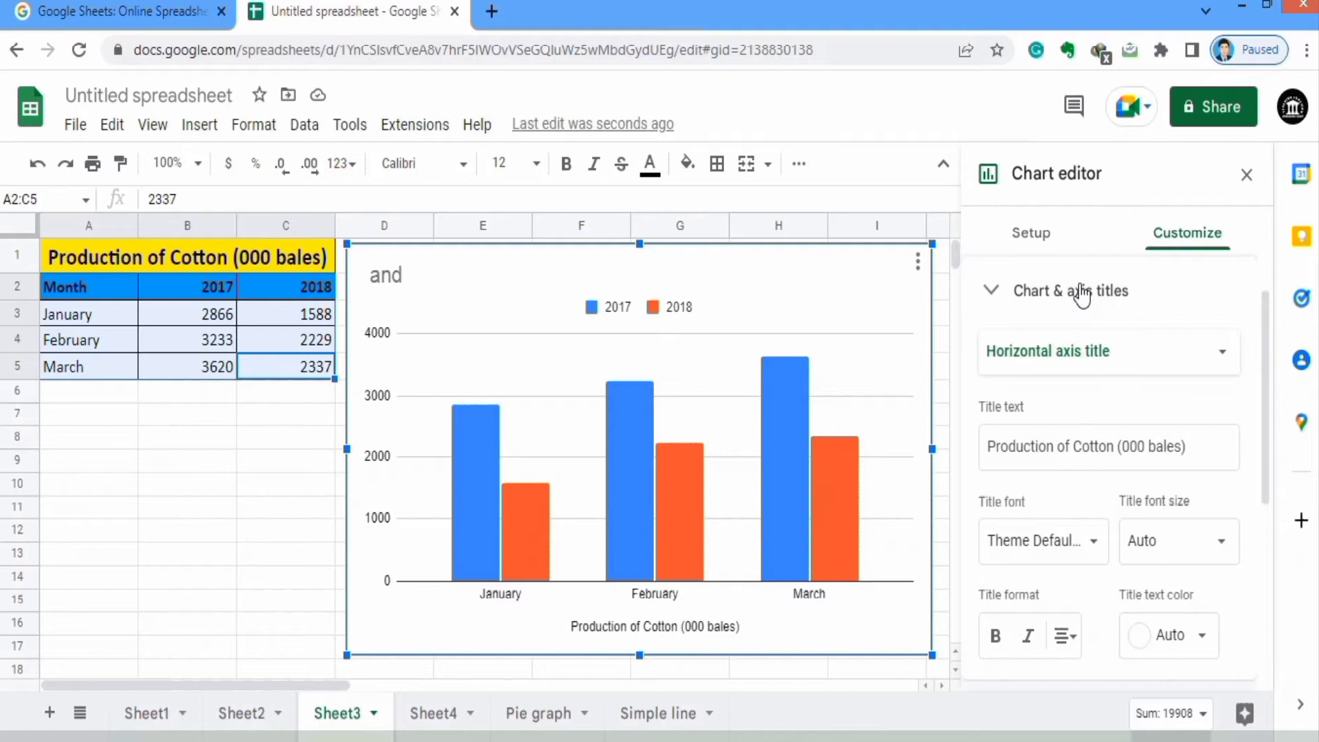
{"action": "left_click_drag", "start_coordinate": [1264, 301], "coordinate": [1263, 246]}
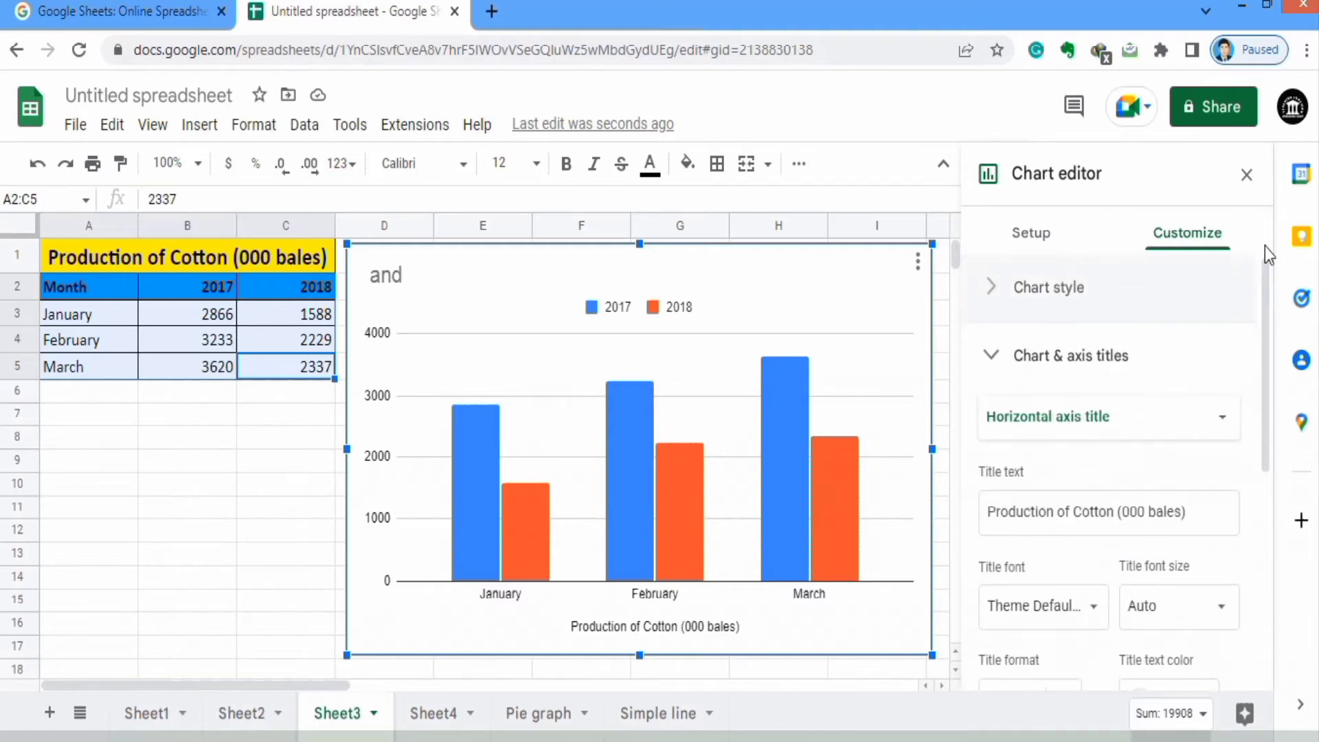
{"action": "left_click", "coordinate": [1068, 287]}
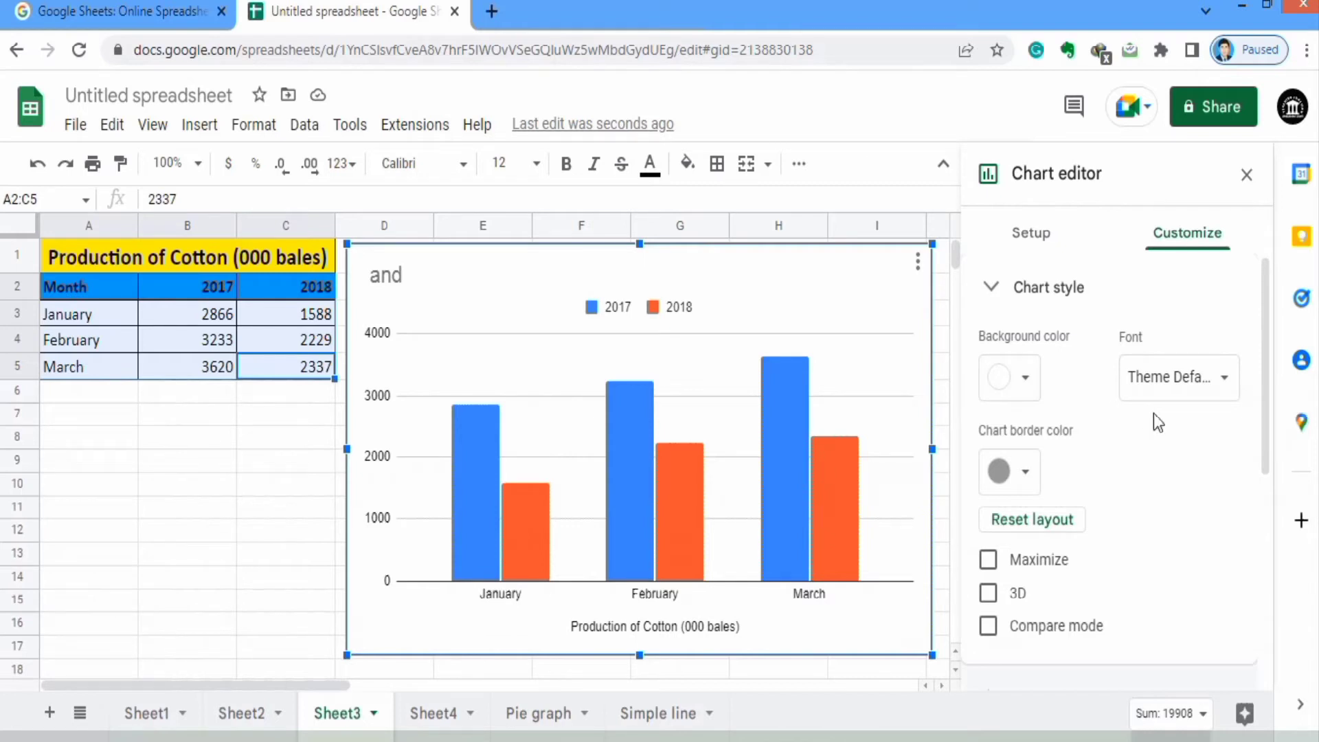
{"action": "left_click", "coordinate": [1227, 386]}
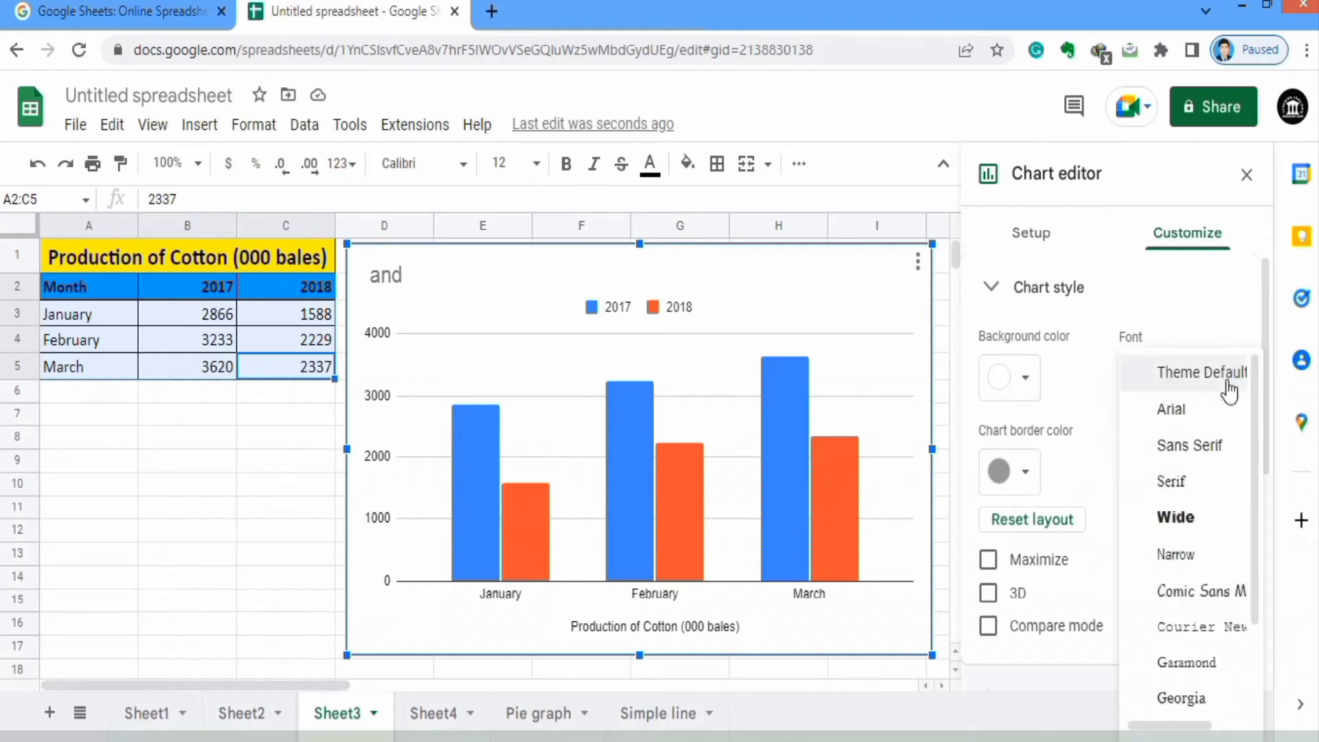
{"action": "left_click", "coordinate": [1196, 410]}
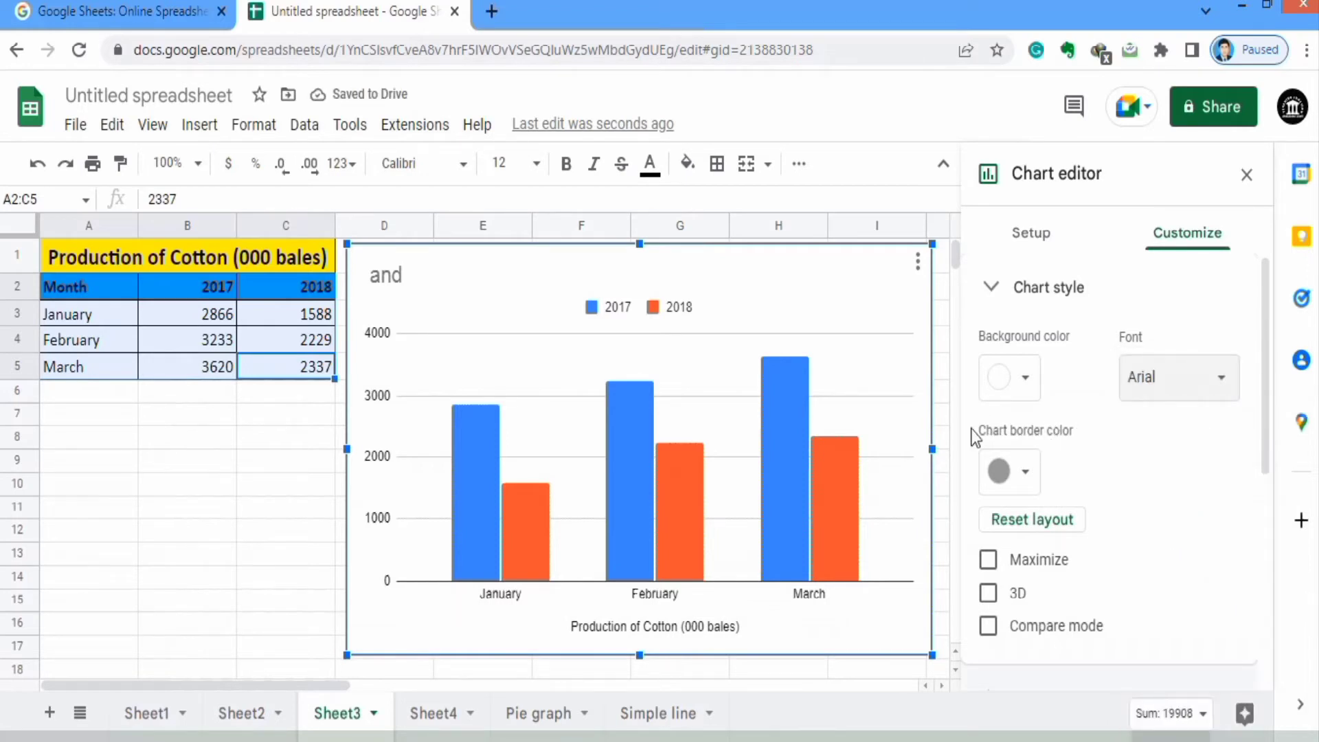
{"action": "left_click", "coordinate": [1026, 477]}
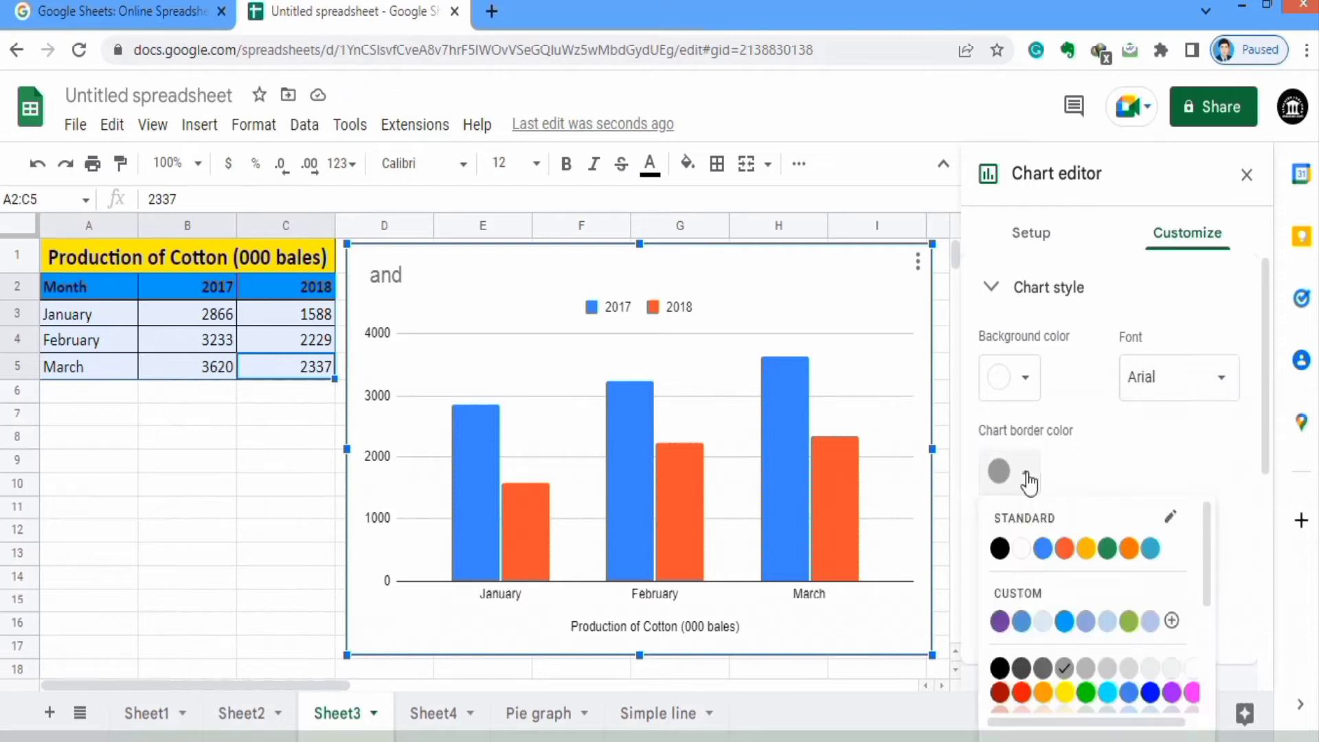
{"action": "left_click", "coordinate": [1000, 549]}
Try the 3D and Maximize options in the chart style, switching each one back off
{"action": "left_click_drag", "start_coordinate": [1263, 423], "coordinate": [1258, 476]}
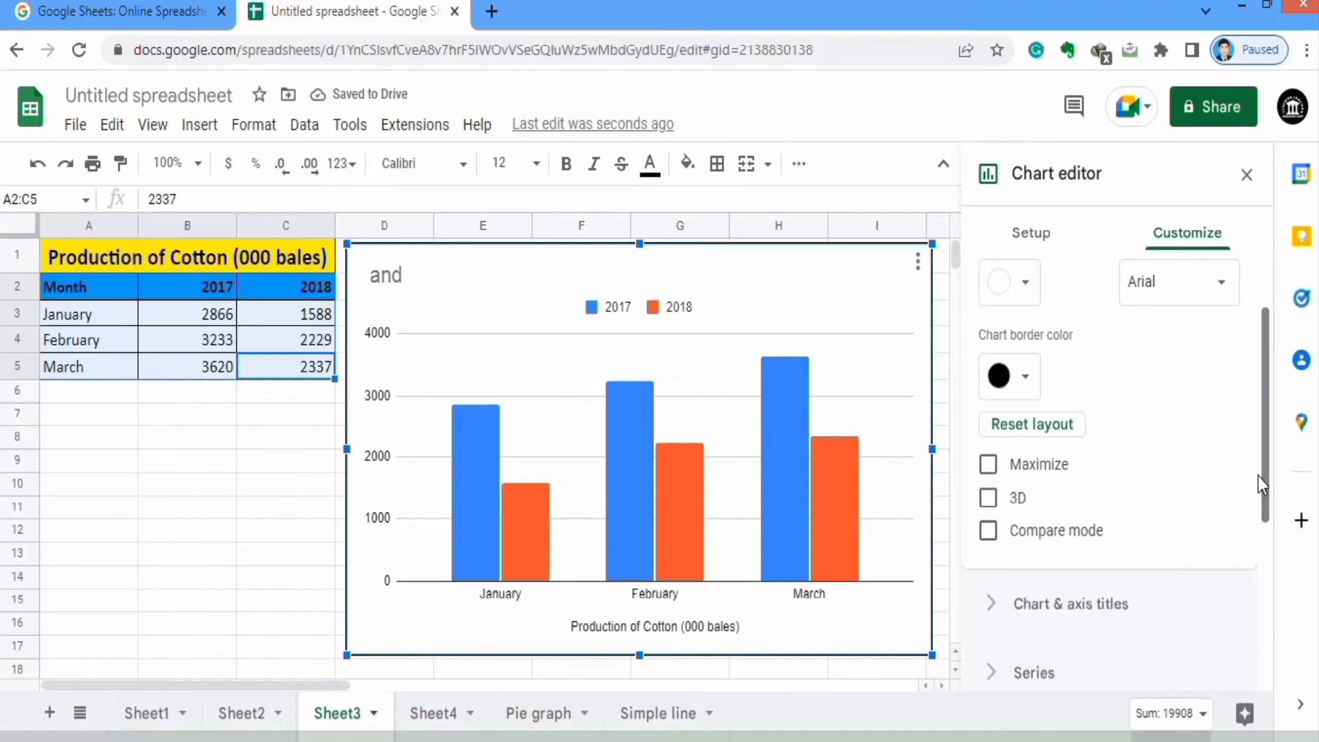
{"action": "left_click", "coordinate": [988, 500]}
{"action": "left_click", "coordinate": [988, 498]}
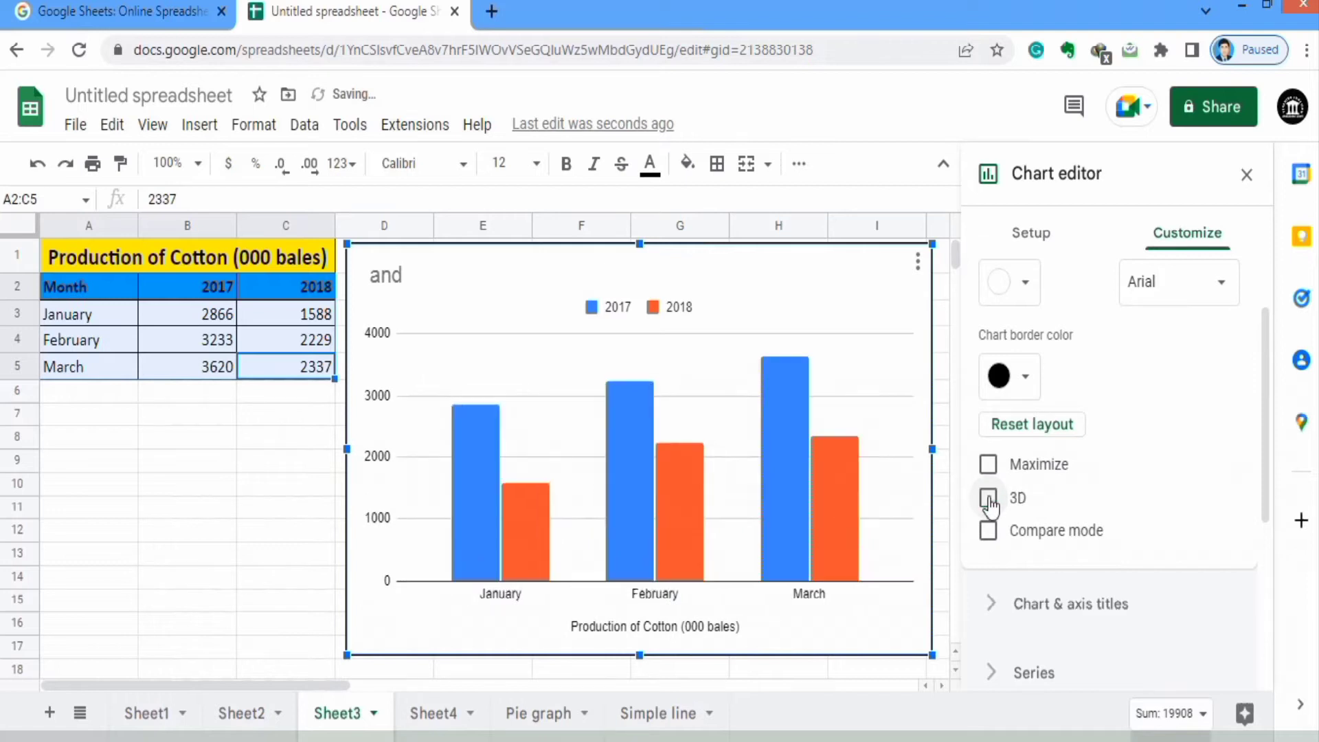
{"action": "left_click", "coordinate": [989, 465]}
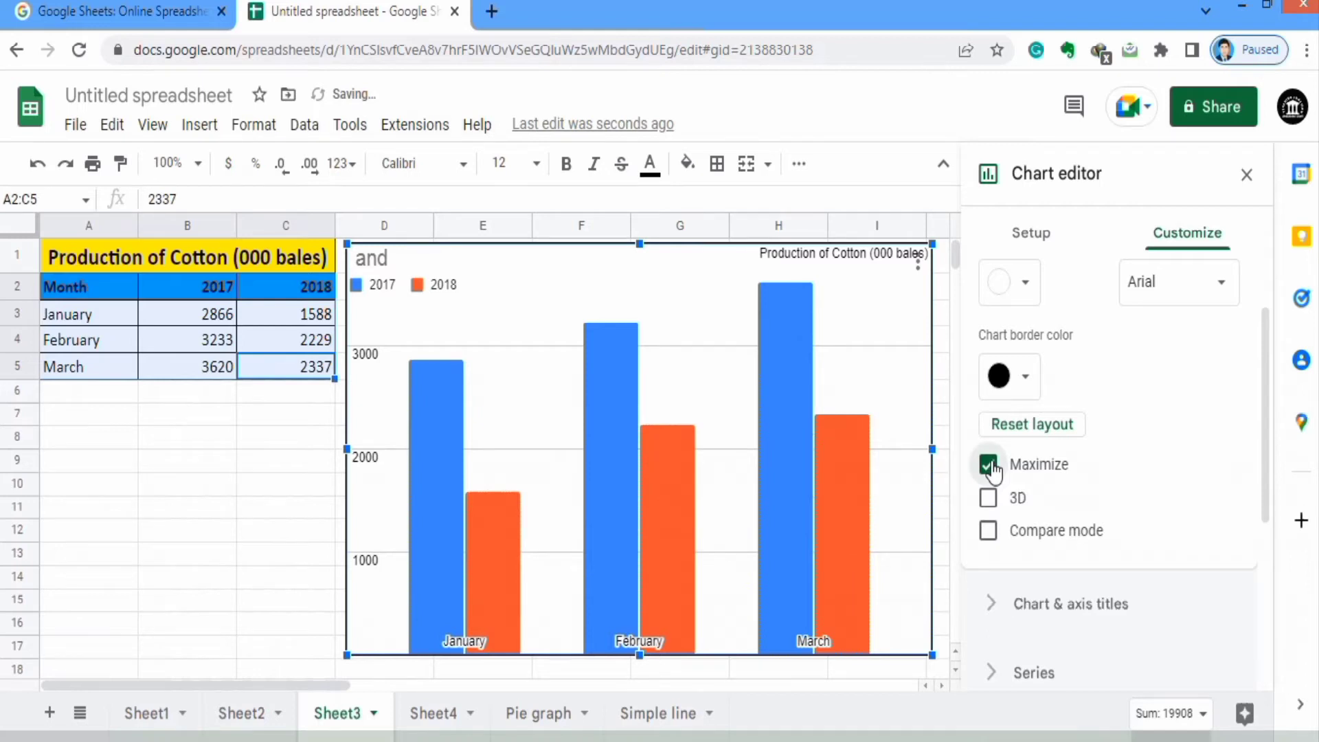
{"action": "left_click", "coordinate": [989, 465]}
Replace the chart title's text with "Production of otton" in the chart and axis title settings
{"action": "left_click_drag", "start_coordinate": [1265, 433], "coordinate": [1262, 540]}
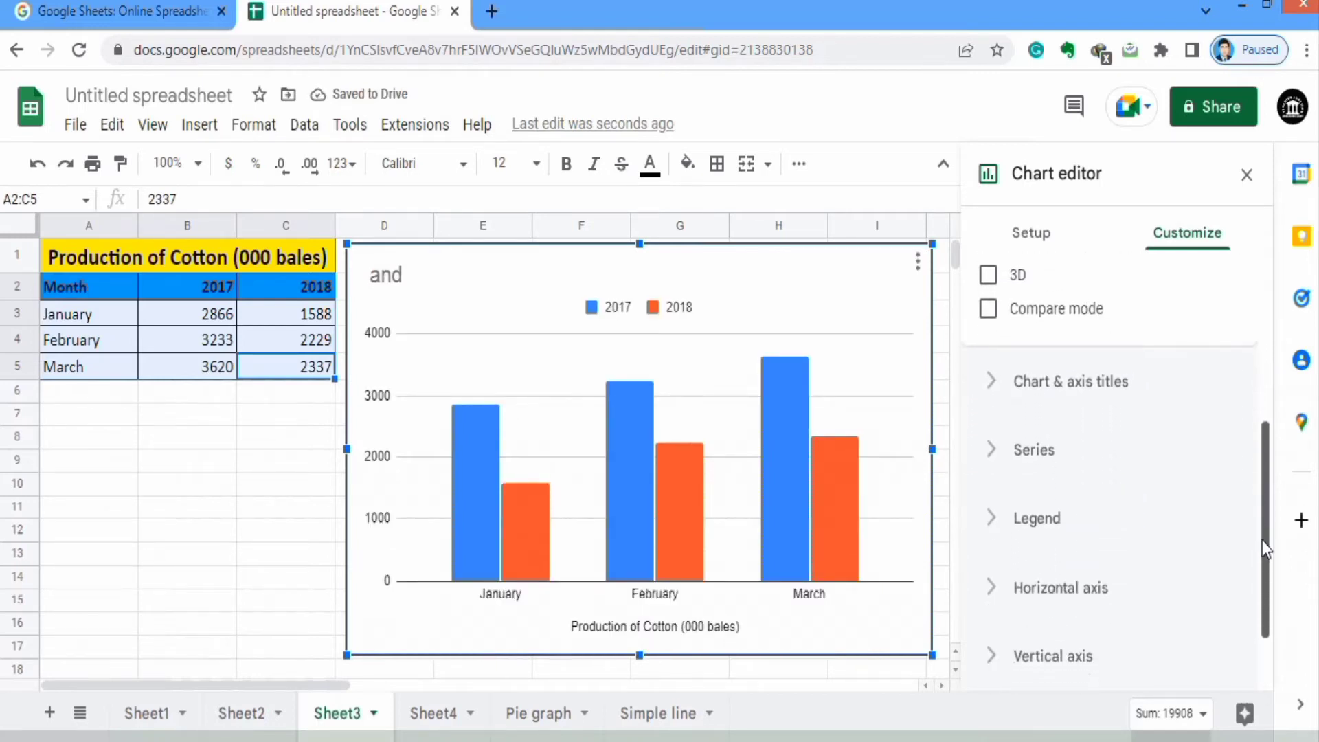
{"action": "left_click", "coordinate": [1054, 388]}
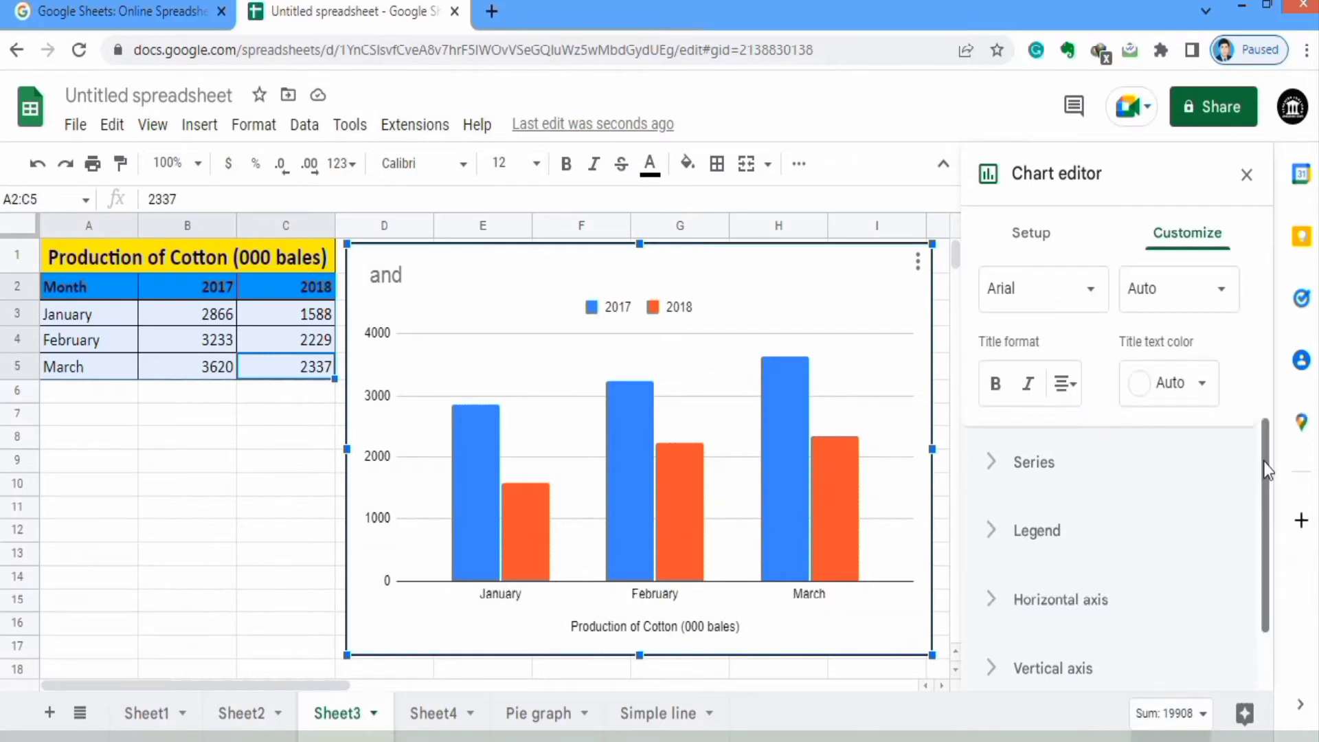
{"action": "left_click_drag", "start_coordinate": [1264, 461], "coordinate": [1259, 348]}
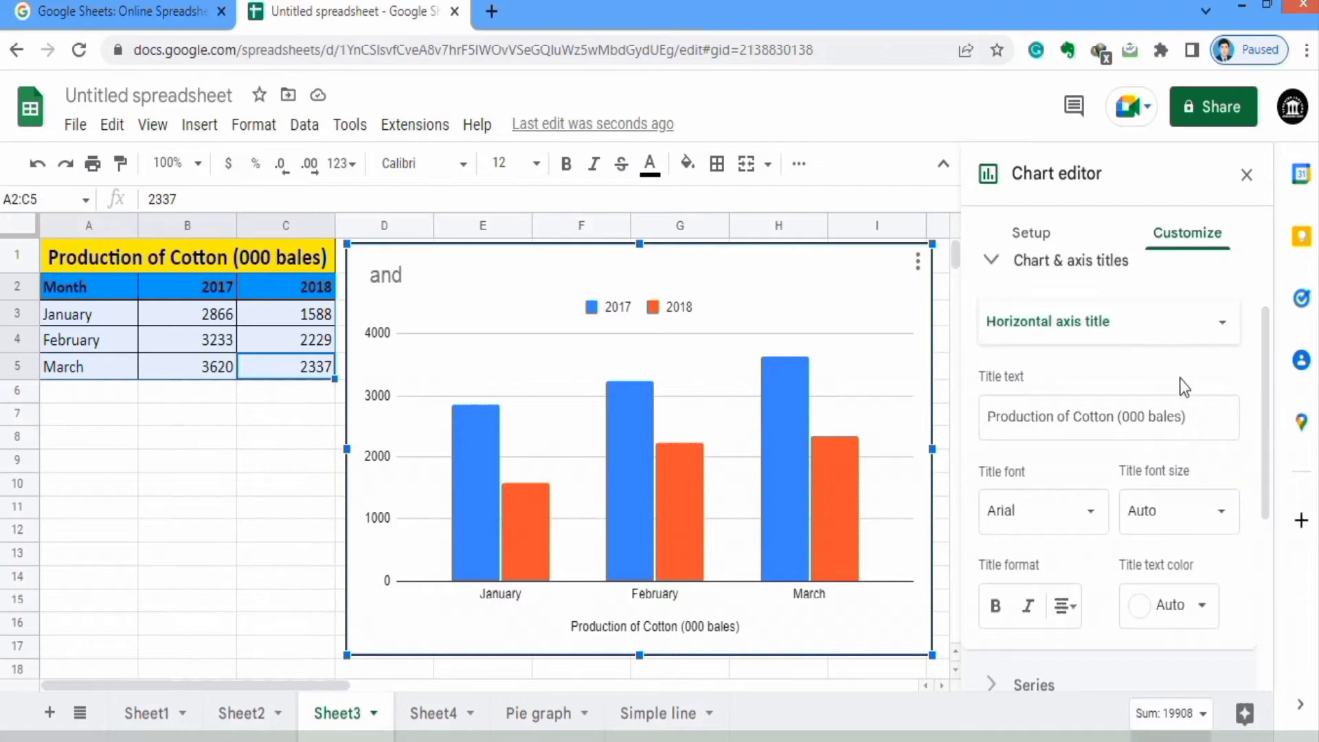
{"action": "left_click", "coordinate": [1221, 323]}
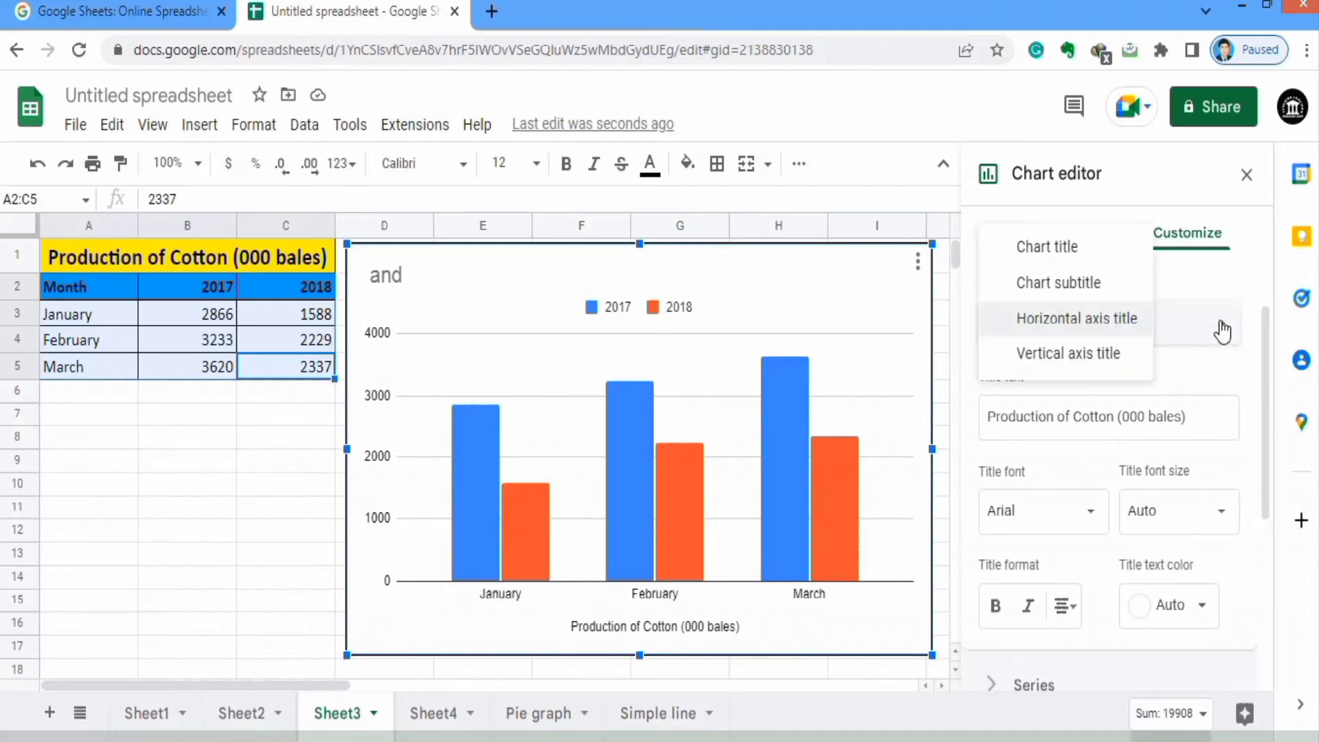
{"action": "left_click", "coordinate": [1073, 250]}
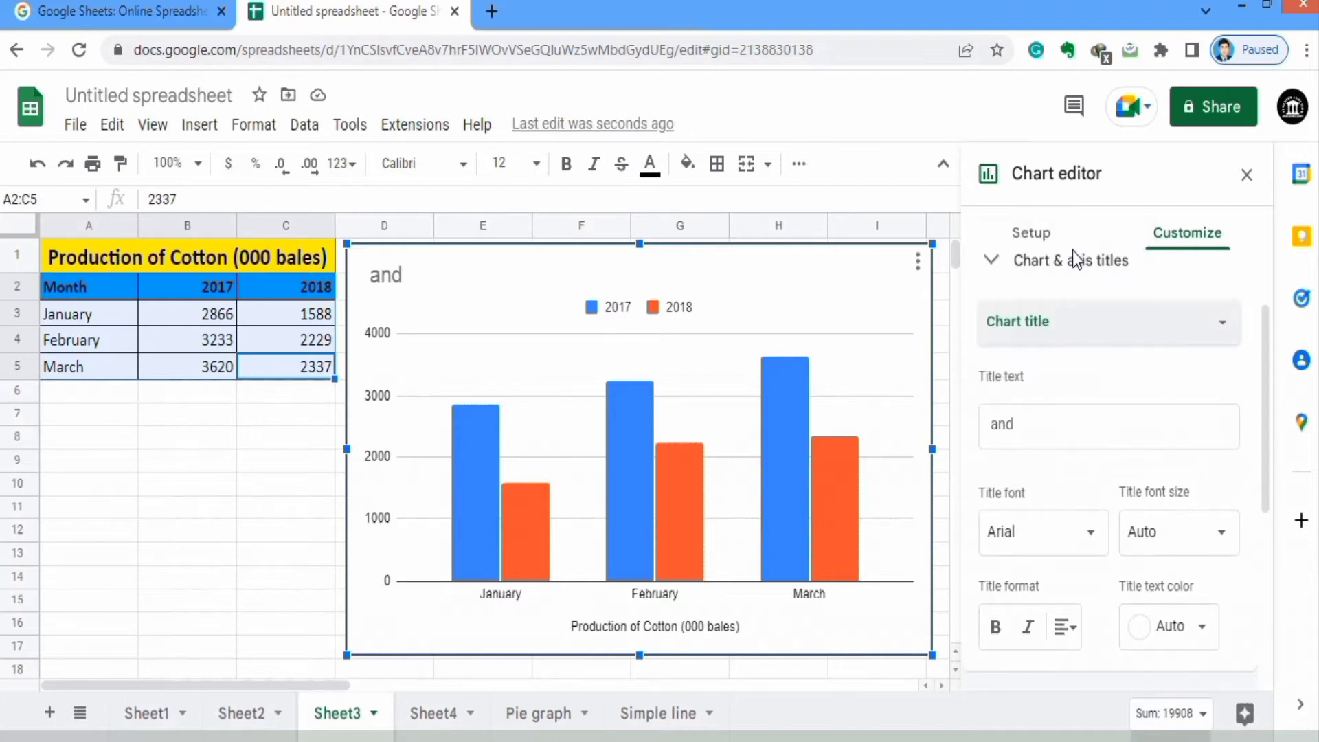
{"action": "left_click", "coordinate": [1037, 425]}
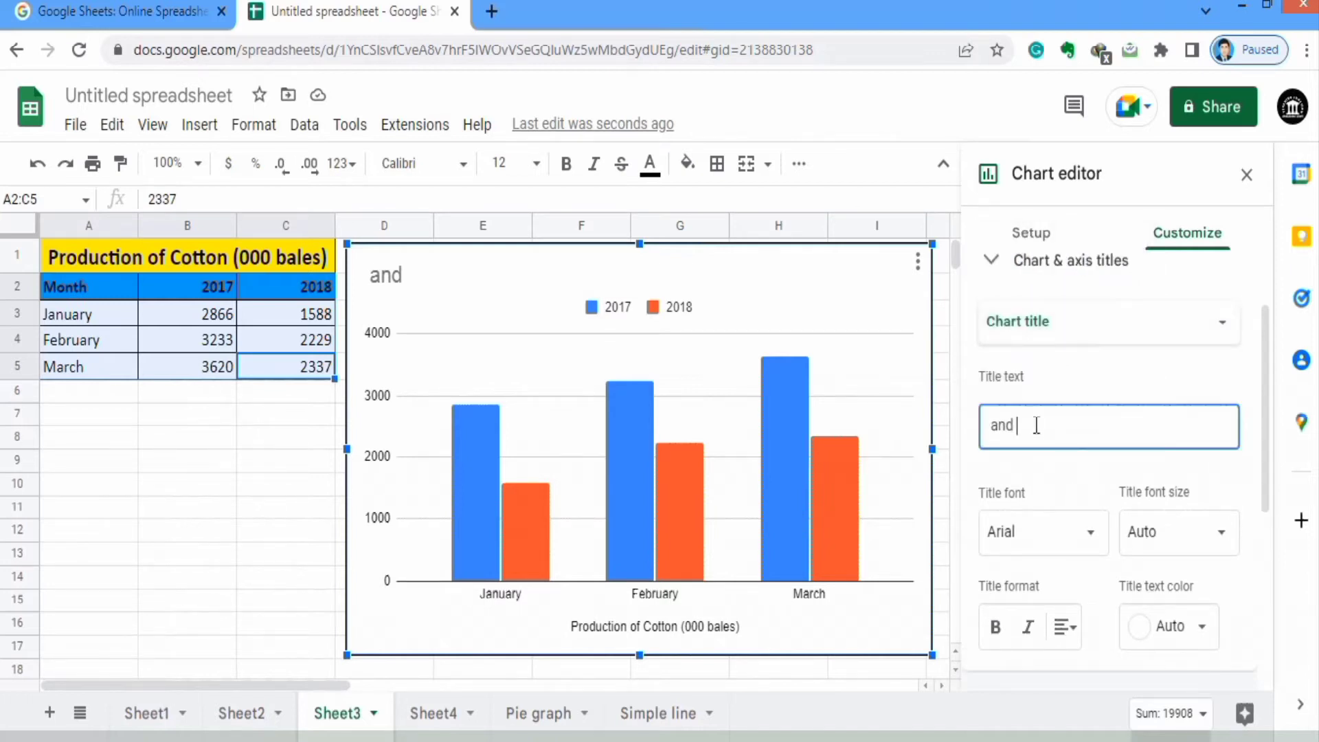
{"action": "key", "text": "BackSpace"}
{"action": "key", "text": "BackSpace"}
{"action": "key", "text": "BackSpace"}
{"action": "type", "text": "P"}
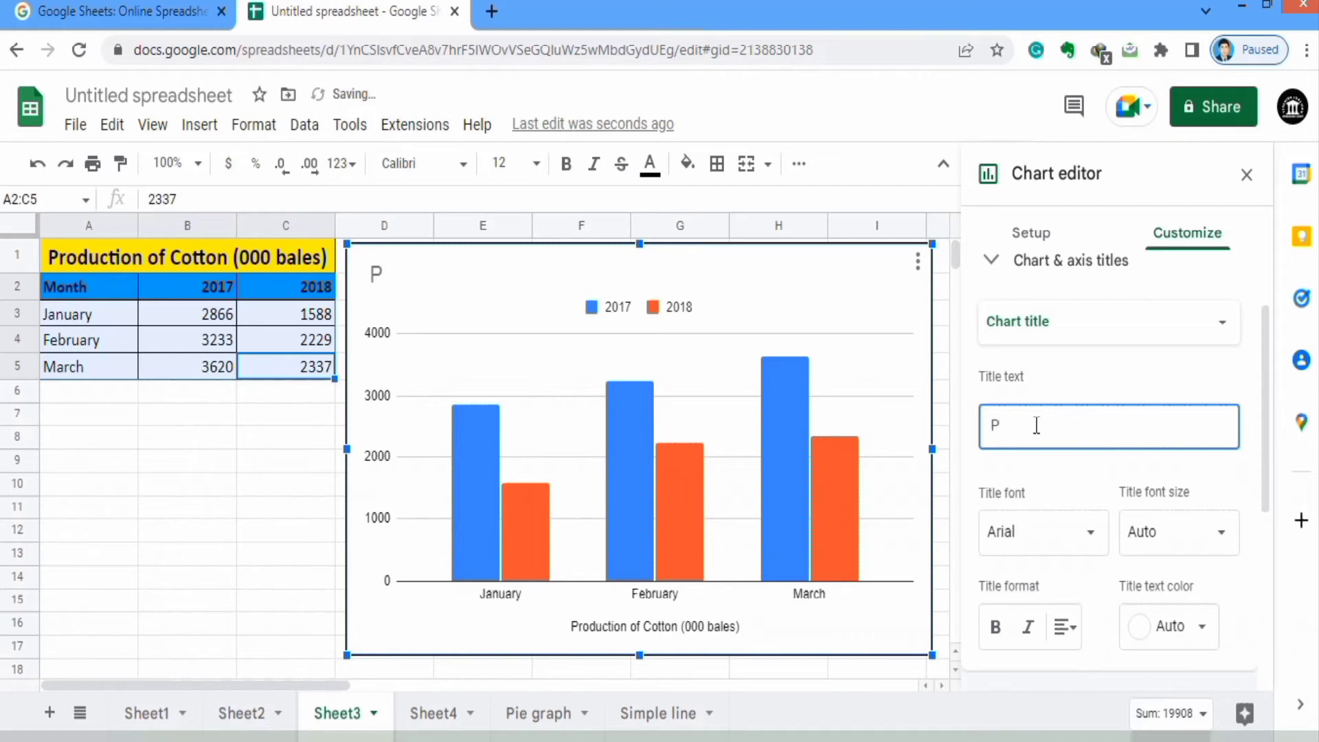
{"action": "type", "text": "uction of "}
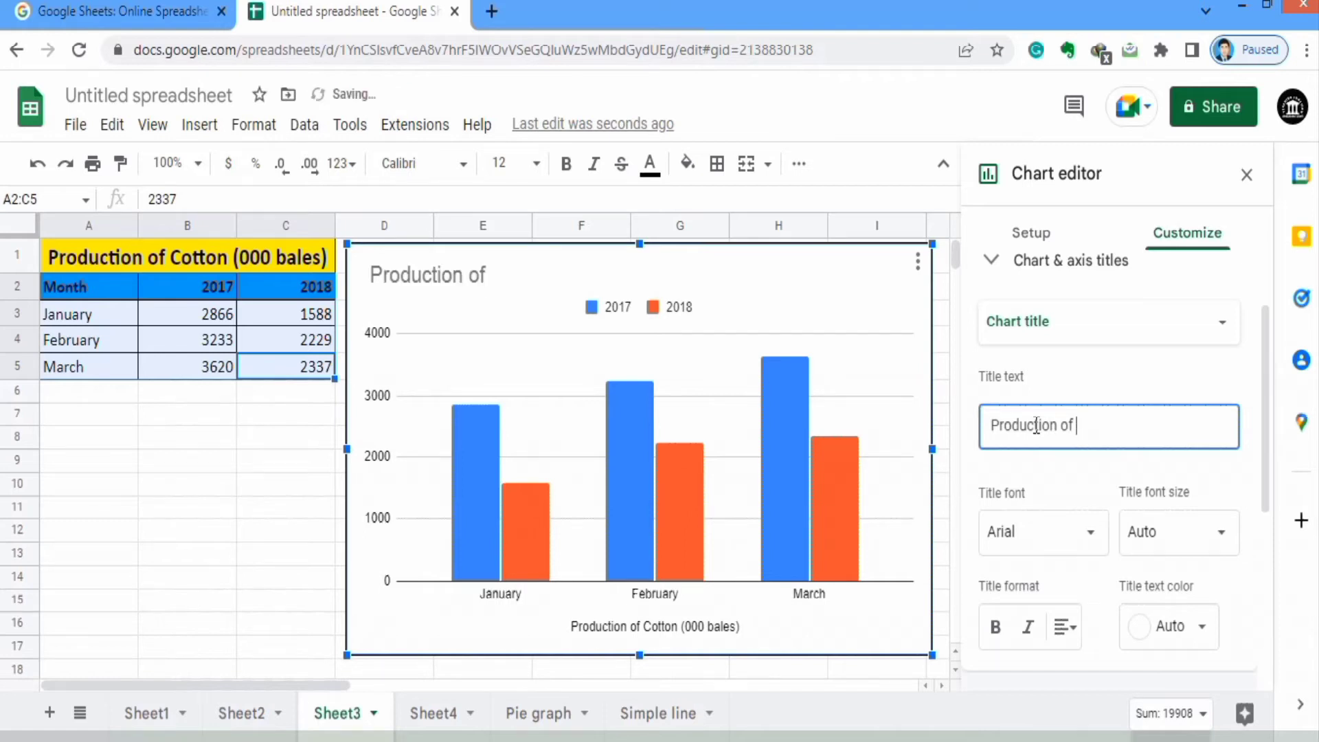
{"action": "type", "text": "Ctton"}
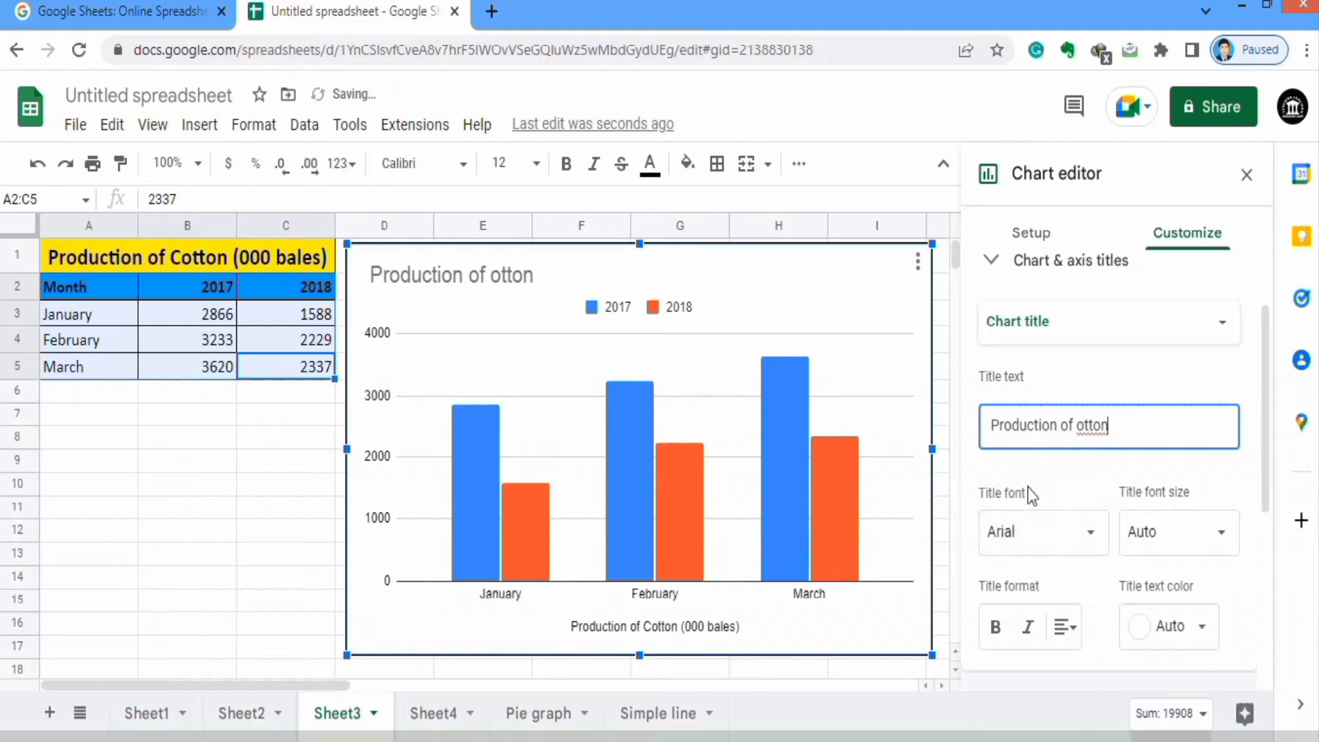
Format the chart title as bold at size 24 and correct its text to "Production of Cotton"
{"action": "left_click", "coordinate": [1223, 538]}
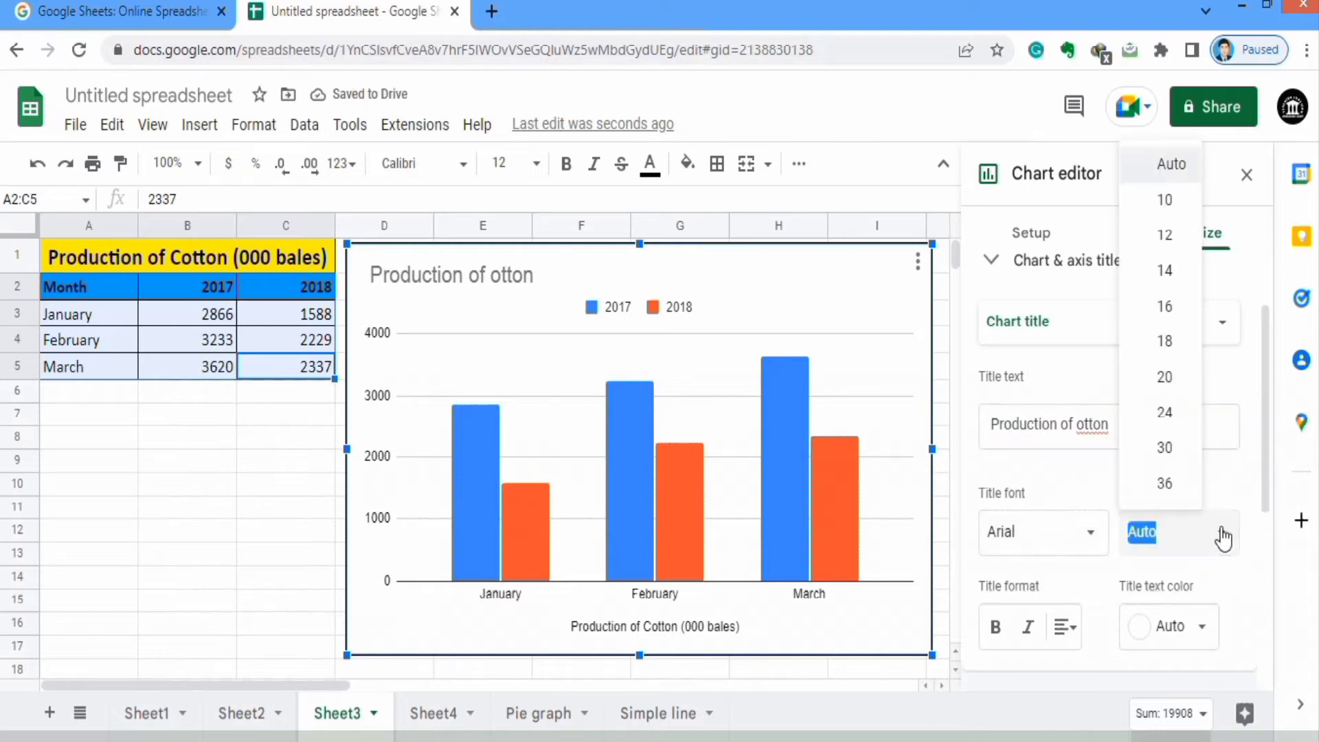
{"action": "left_click", "coordinate": [1177, 412]}
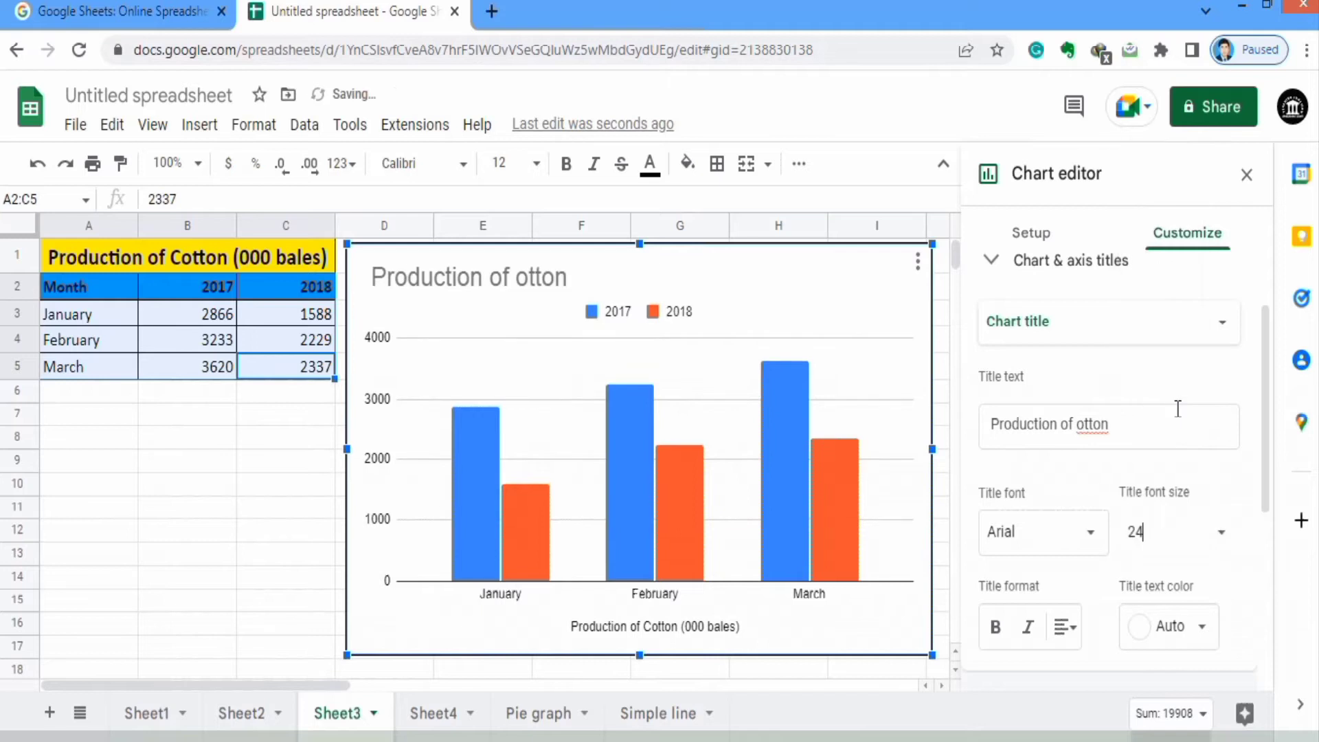
{"action": "left_click", "coordinate": [996, 628]}
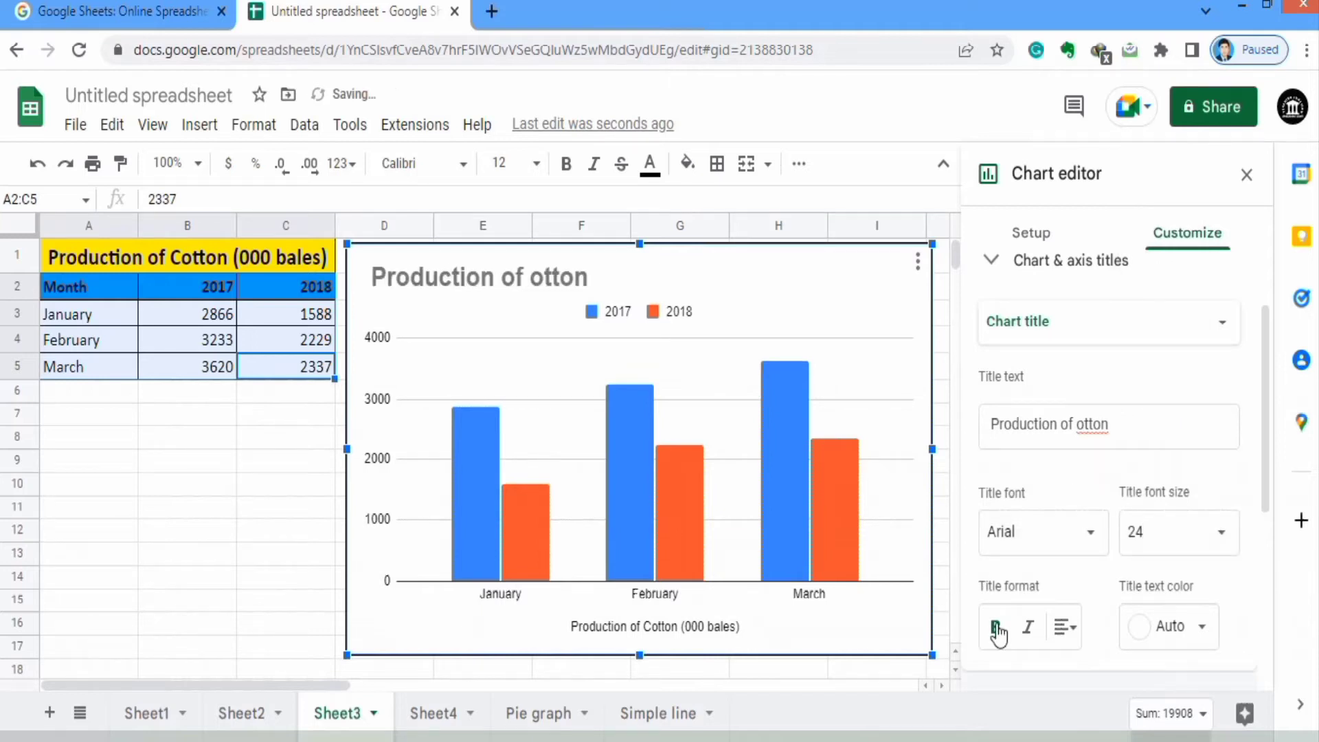
{"action": "left_click", "coordinate": [1079, 426]}
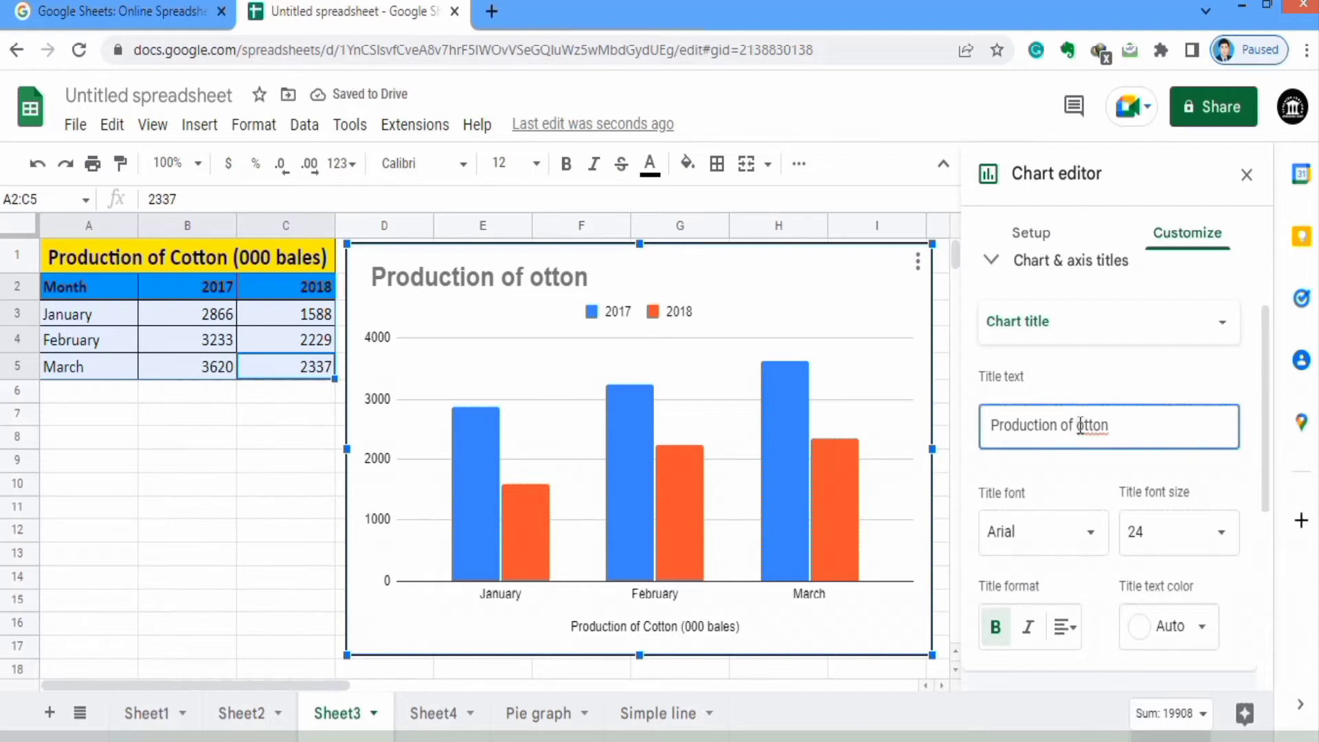
{"action": "type", "text": "C"}
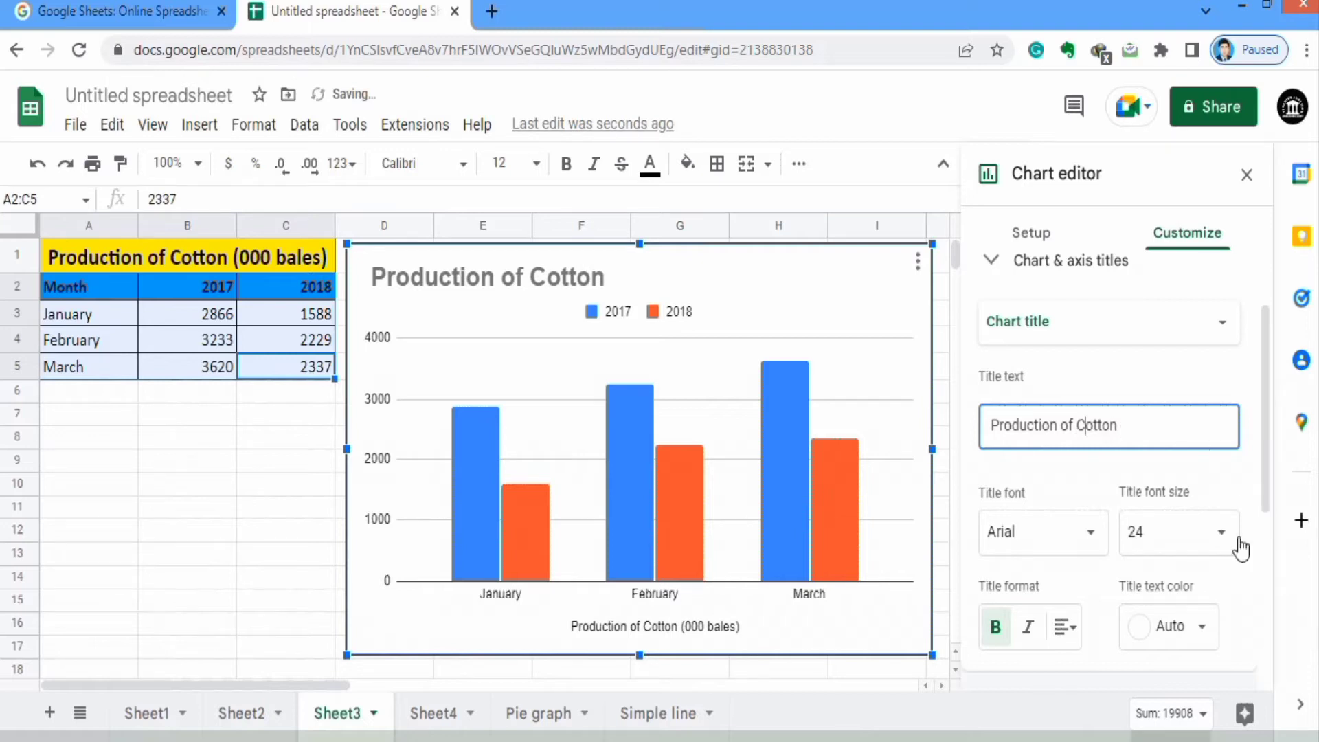
Set the chart title's text color to black and center the title above the chart
{"action": "left_click", "coordinate": [1202, 628]}
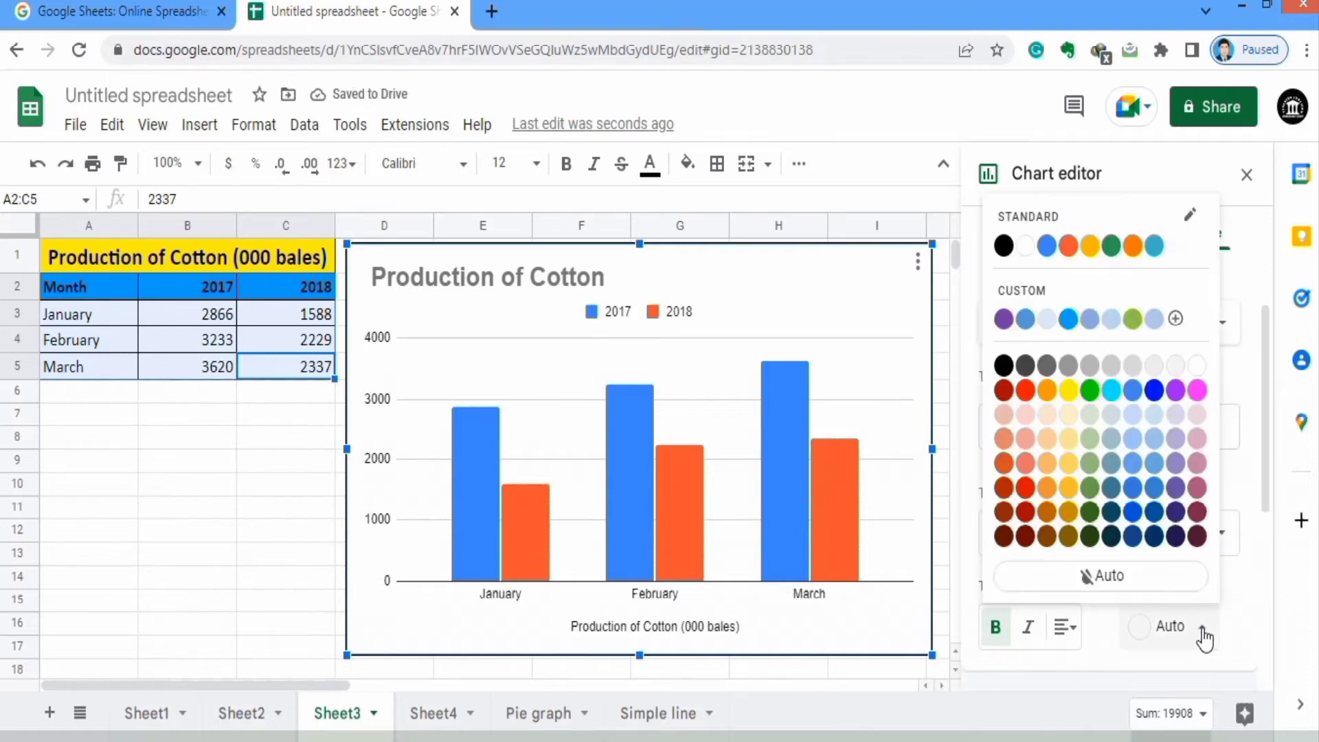
{"action": "left_click", "coordinate": [1004, 245]}
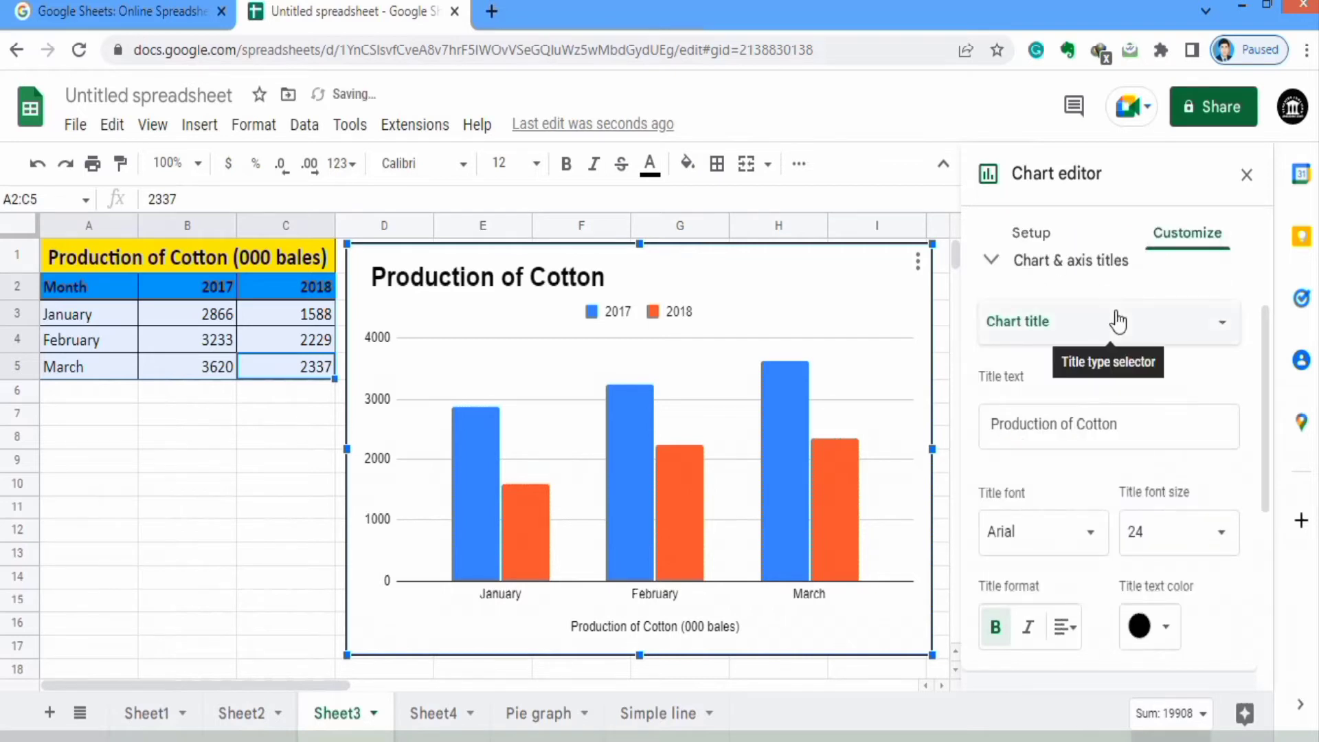
{"action": "left_click", "coordinate": [1078, 642]}
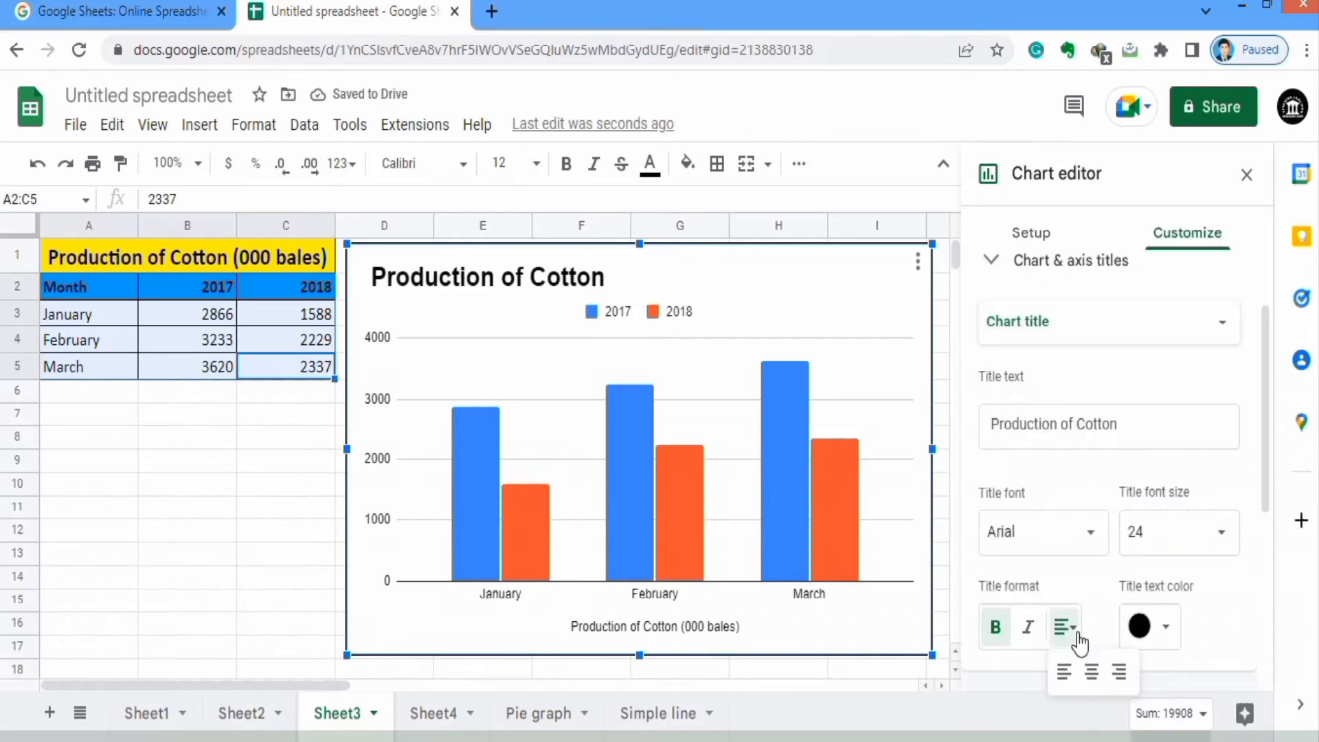
{"action": "left_click", "coordinate": [1092, 671]}
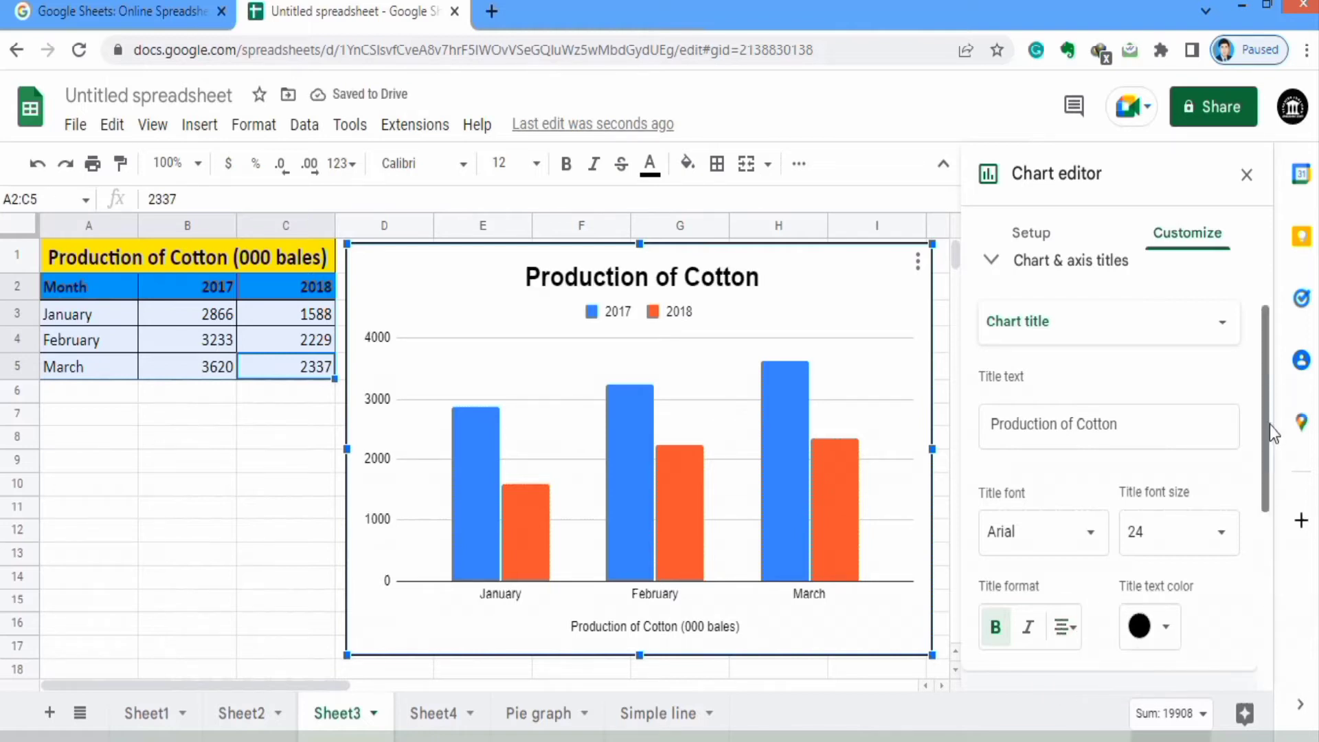
Replace the horizontal axis title's text with "Month"
{"action": "left_click", "coordinate": [1226, 327]}
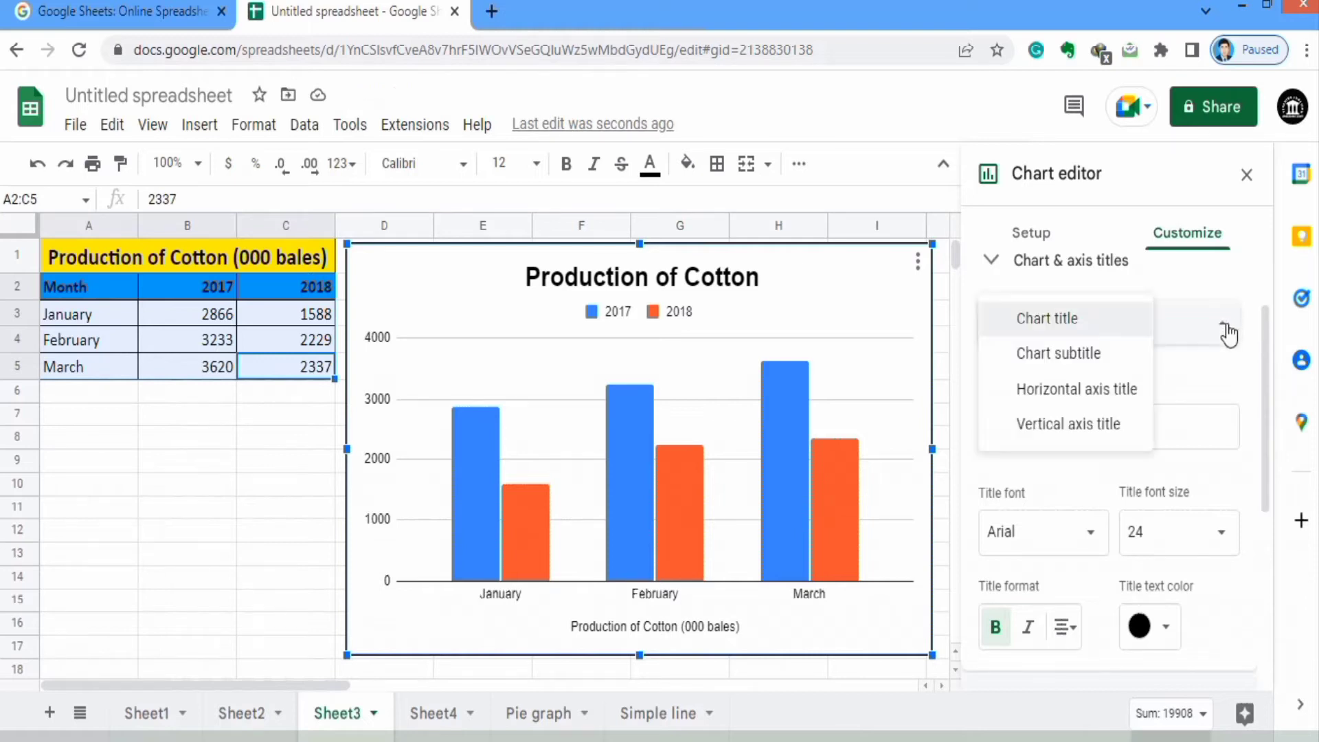
{"action": "left_click", "coordinate": [1100, 386]}
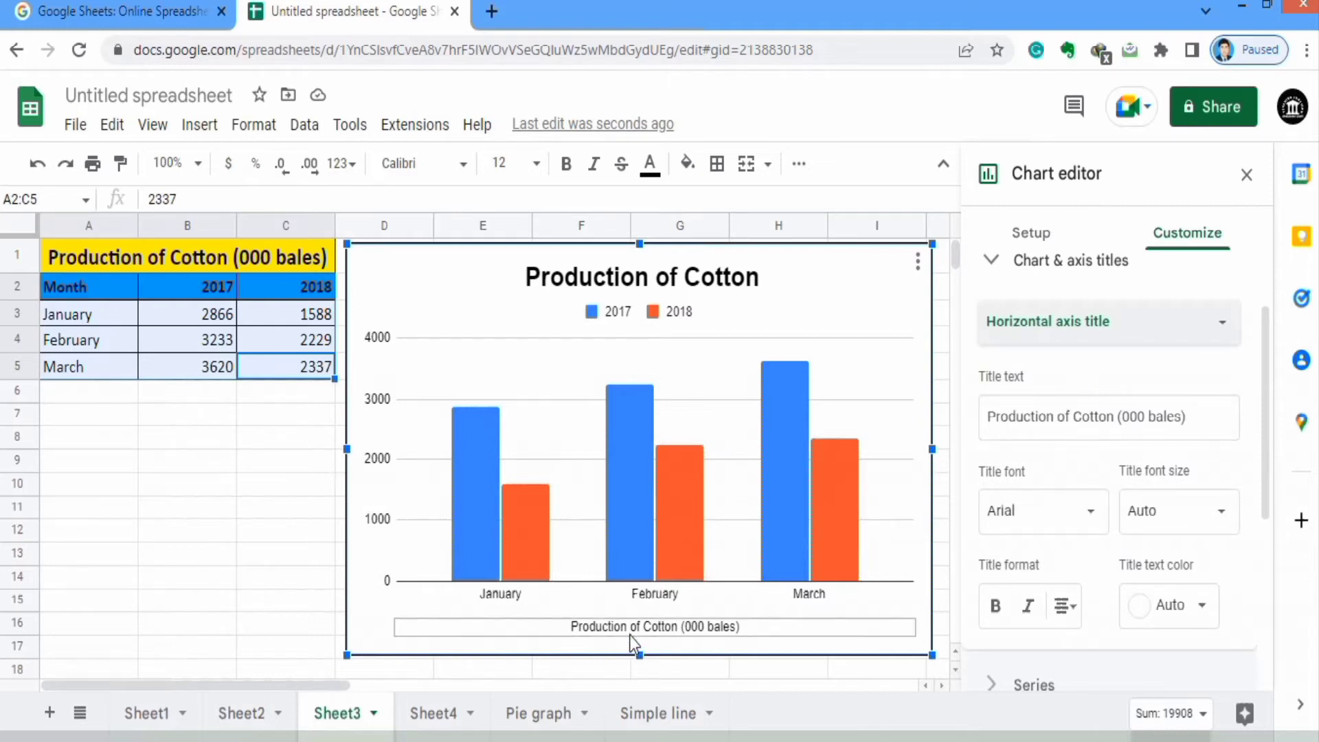
{"action": "left_click", "coordinate": [1189, 415]}
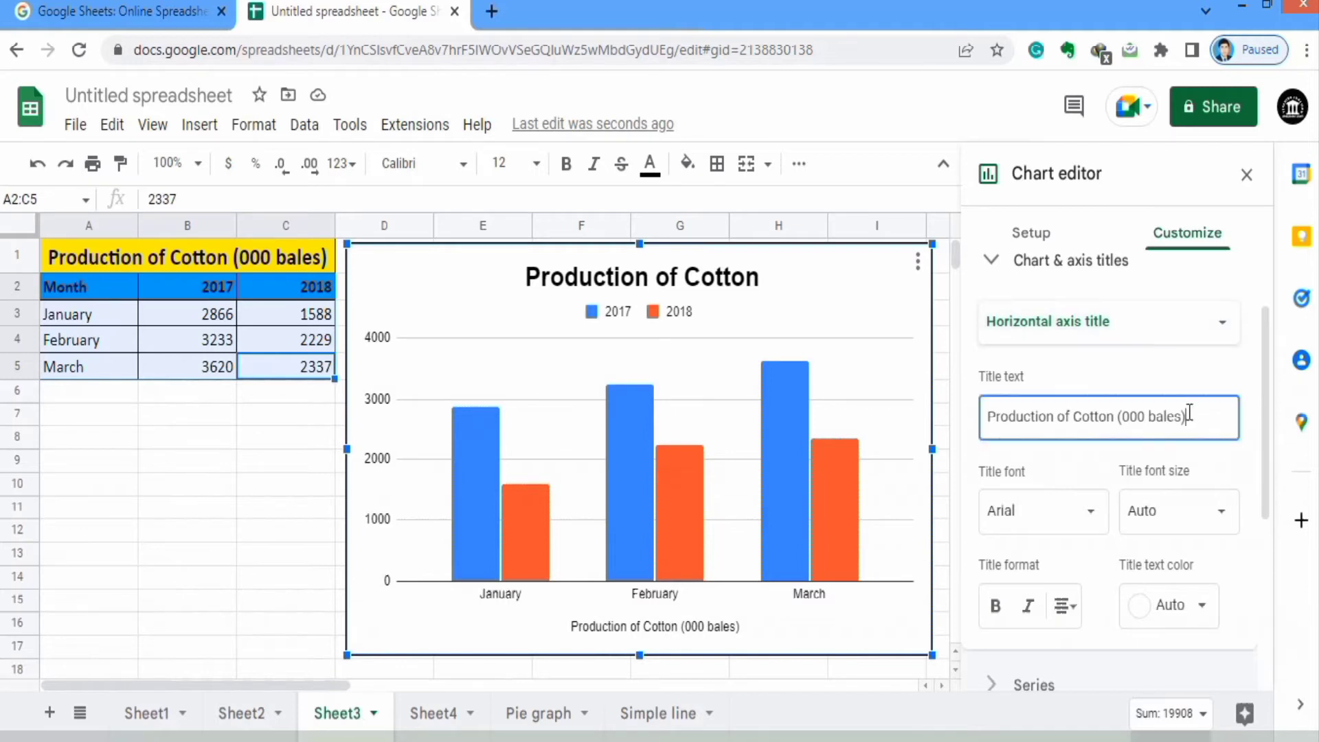
{"action": "key", "text": "BackSpace"}
{"action": "key", "text": "BackSpace"}
{"action": "key", "text": "BackSpace"}
{"action": "key", "text": "BackSpace"}
{"action": "key", "text": "BackSpace"}
{"action": "key", "text": "BackSpace"}
{"action": "key", "text": "BackSpace"}
{"action": "key", "text": "BackSpace"}
{"action": "key", "text": "BackSpace"}
{"action": "key", "text": "BackSpace"}
{"action": "key", "text": "BackSpace"}
{"action": "key", "text": "BackSpace"}
{"action": "key", "text": "BackSpace"}
{"action": "key", "text": "BackSpace"}
{"action": "key", "text": "BackSpace"}
{"action": "key", "text": "BackSpace"}
{"action": "key", "text": "BackSpace"}
{"action": "key", "text": "BackSpace"}
{"action": "key", "text": "BackSpace"}
{"action": "key", "text": "BackSpace"}
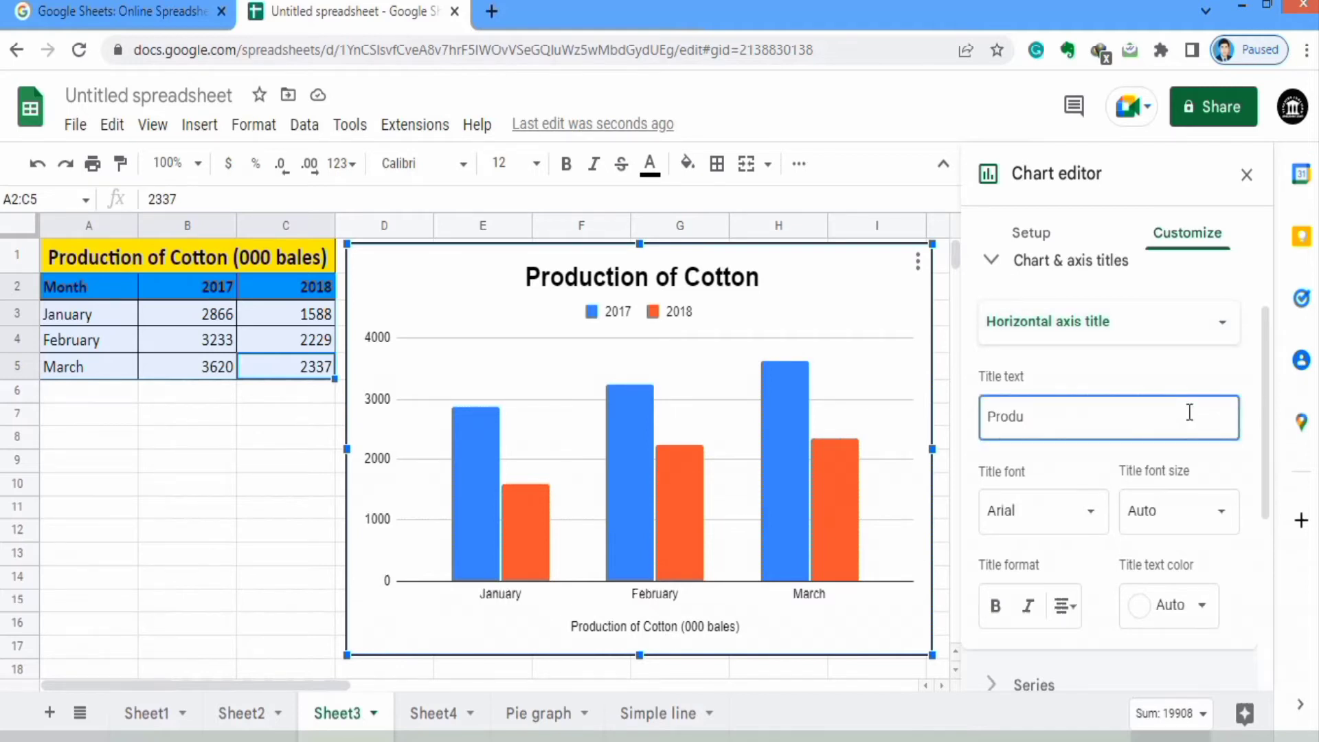
{"action": "key", "text": "BackSpace"}
{"action": "key", "text": "BackSpace"}
{"action": "key", "text": "BackSpace"}
{"action": "key", "text": "BackSpace"}
{"action": "key", "text": "BackSpace"}
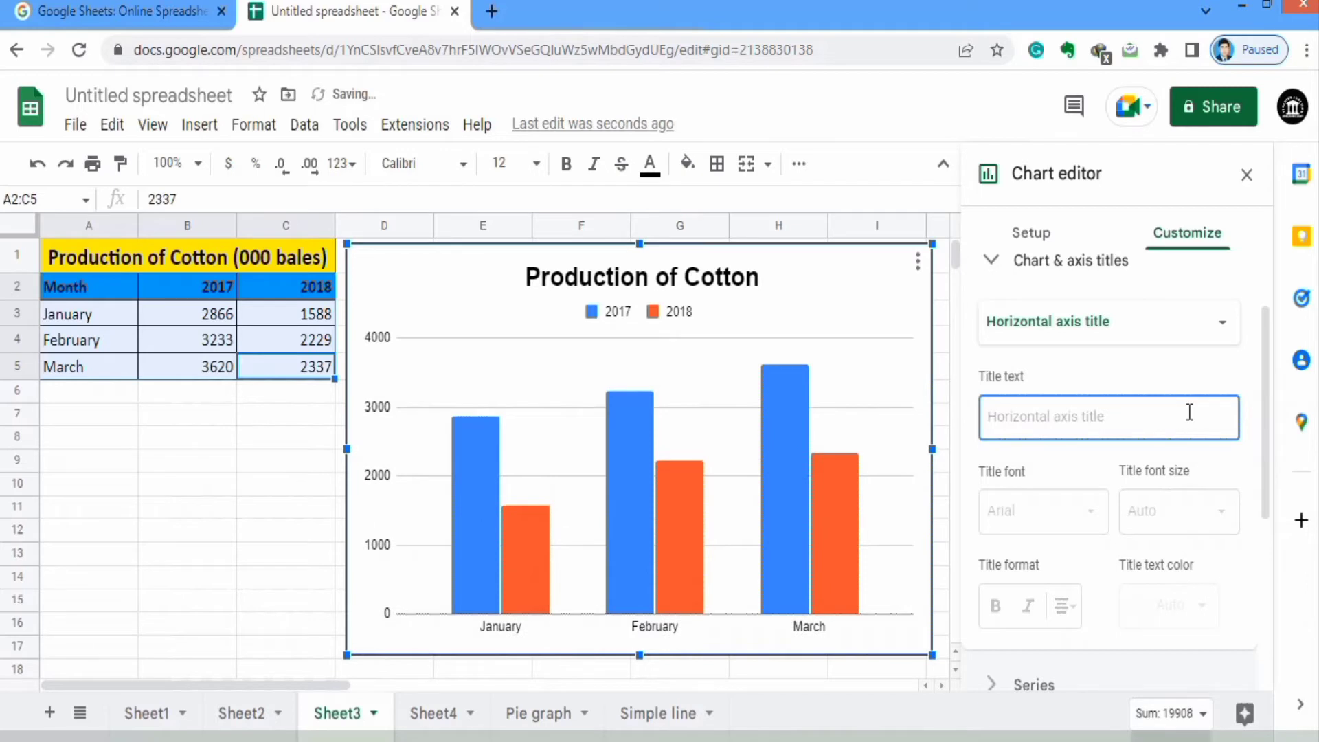
{"action": "type", "text": "Month"}
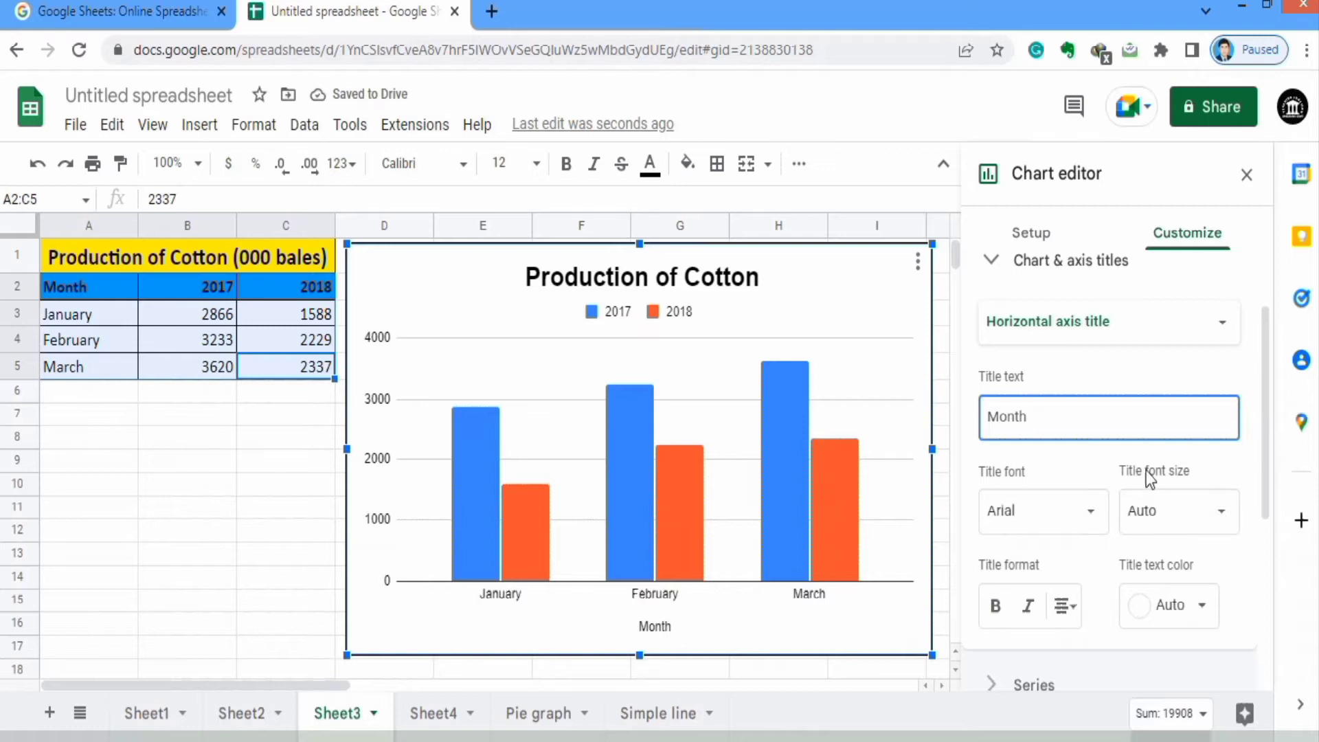
Format the horizontal axis title as bold, size 14, with black text
{"action": "left_click", "coordinate": [1224, 525]}
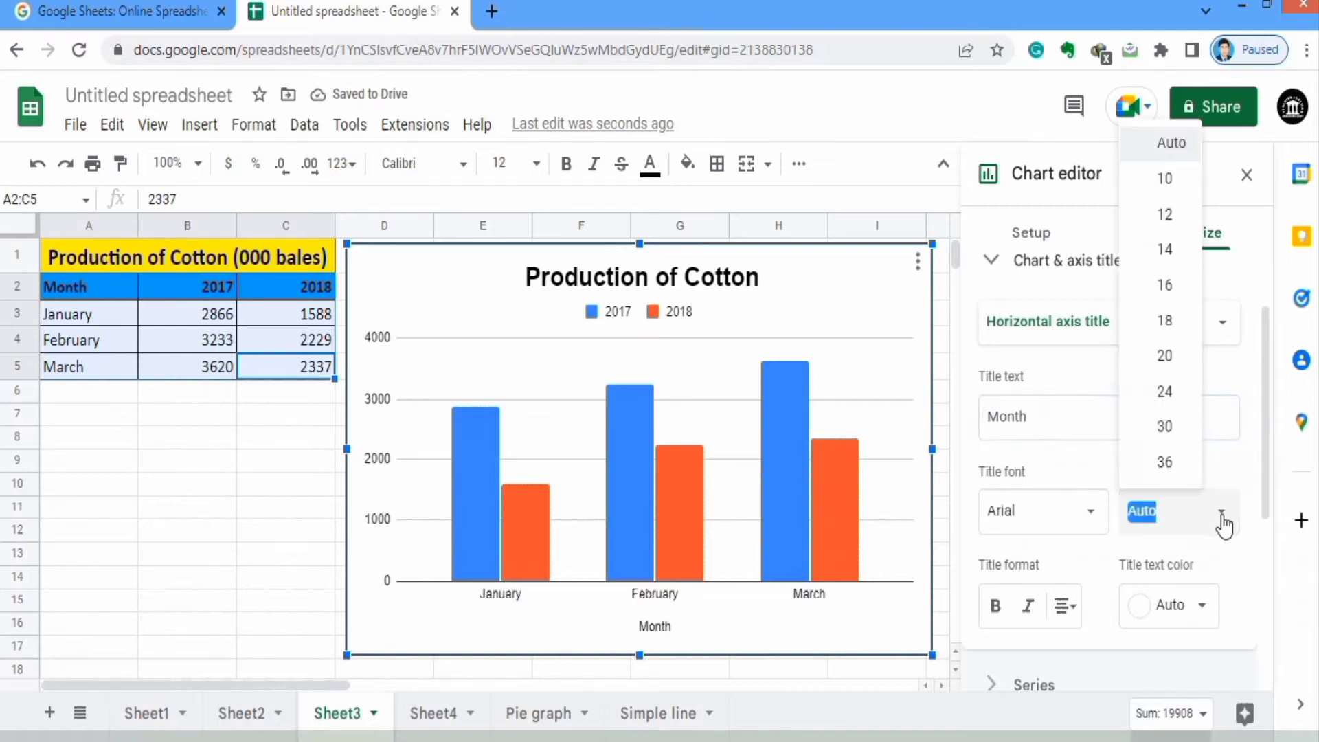
{"action": "left_click", "coordinate": [1170, 253]}
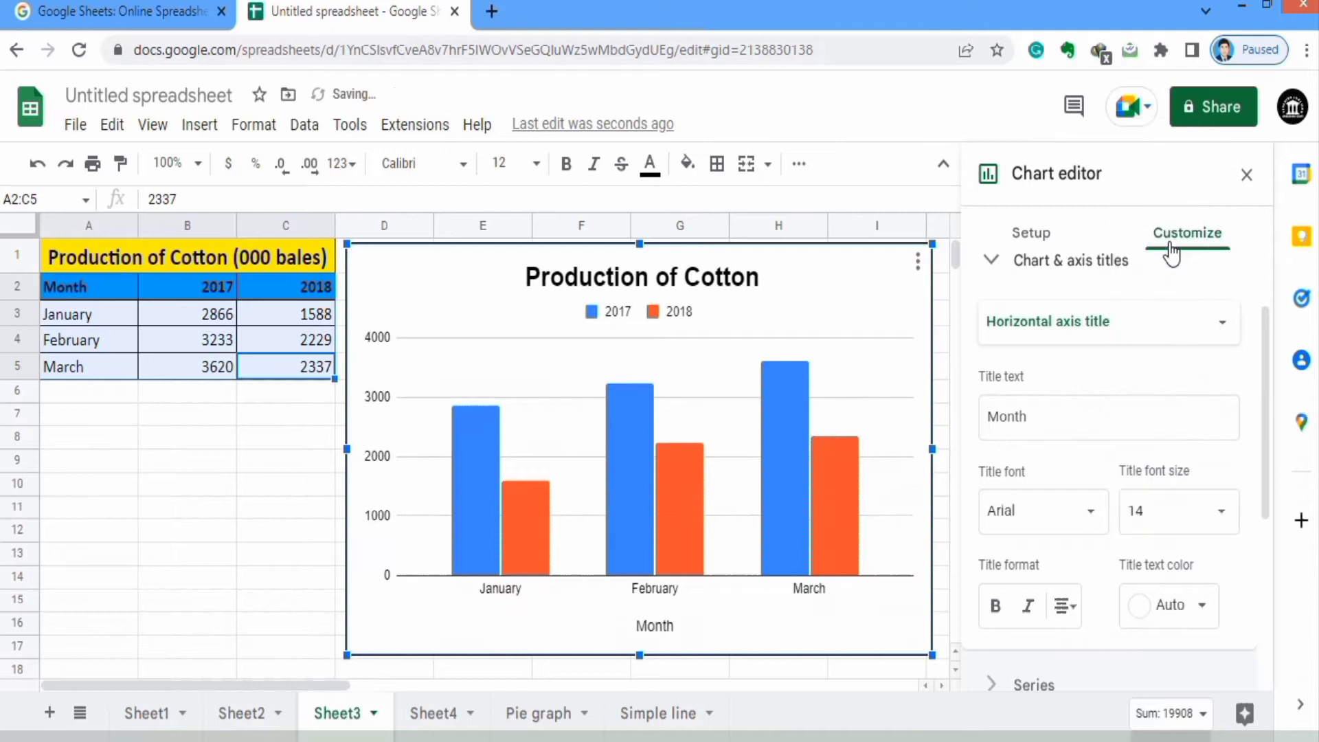
{"action": "left_click", "coordinate": [995, 606]}
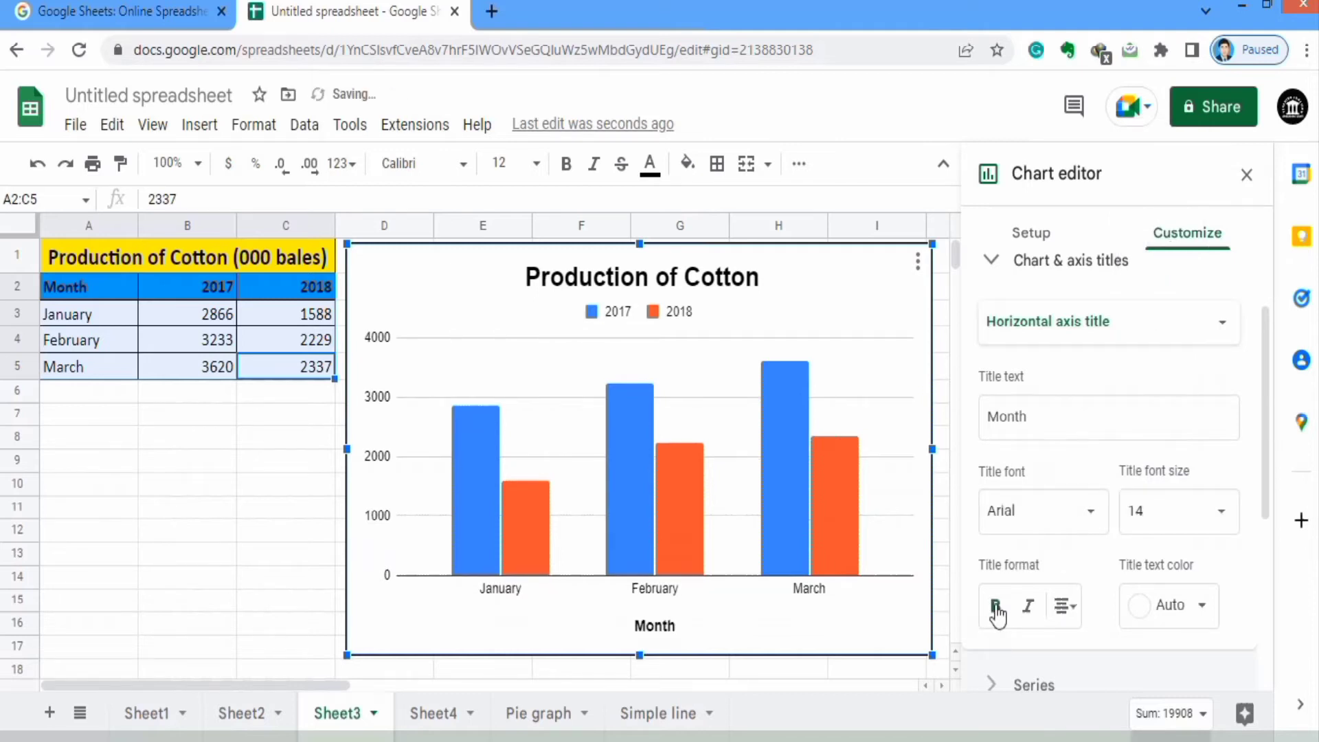
{"action": "left_click", "coordinate": [1204, 607]}
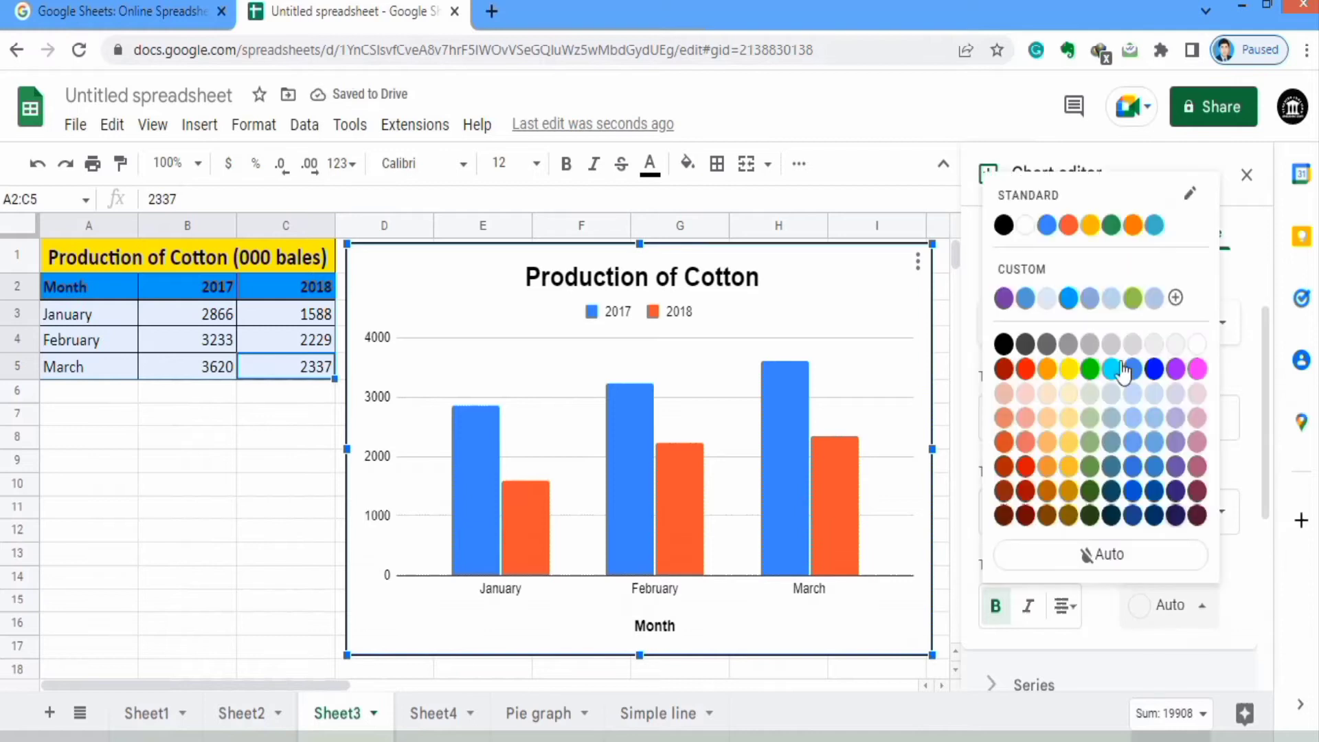
{"action": "left_click", "coordinate": [1003, 226]}
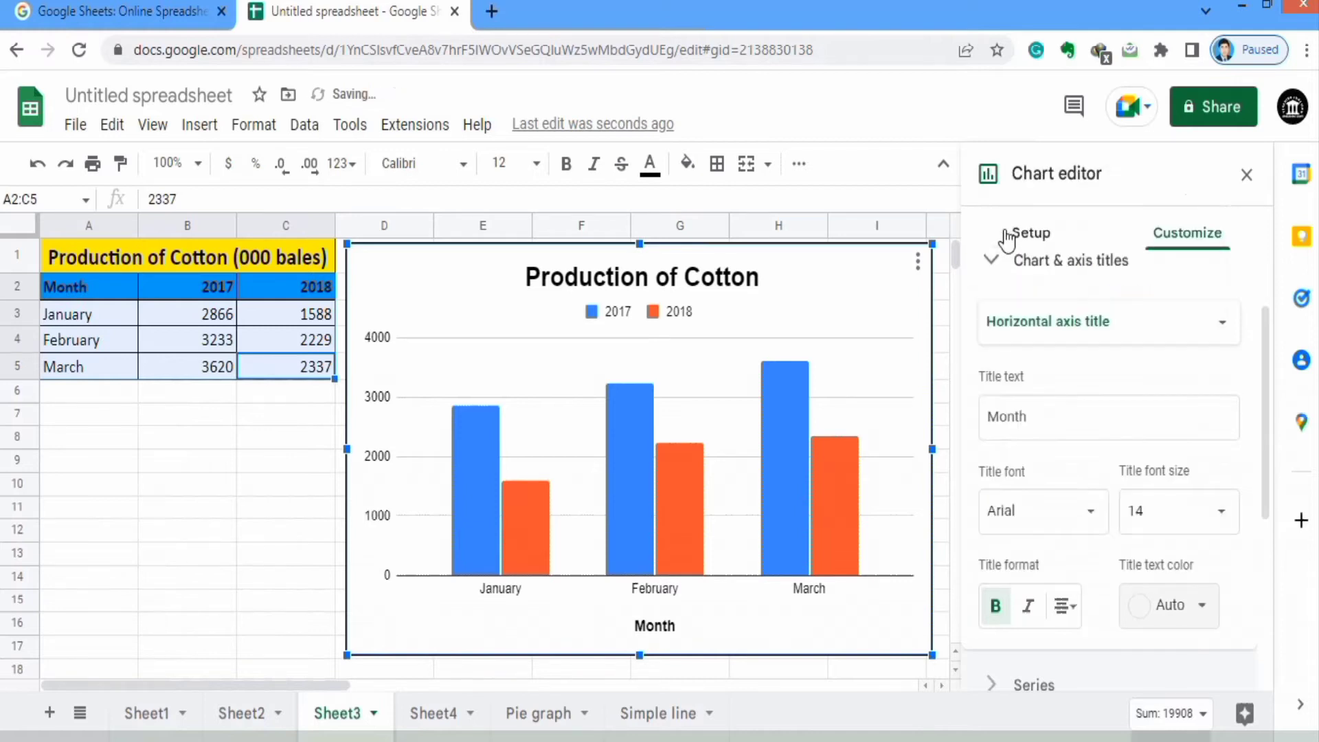
Add a vertical axis title to the chart with the text "Production (000bales)"
{"action": "left_click", "coordinate": [1224, 326]}
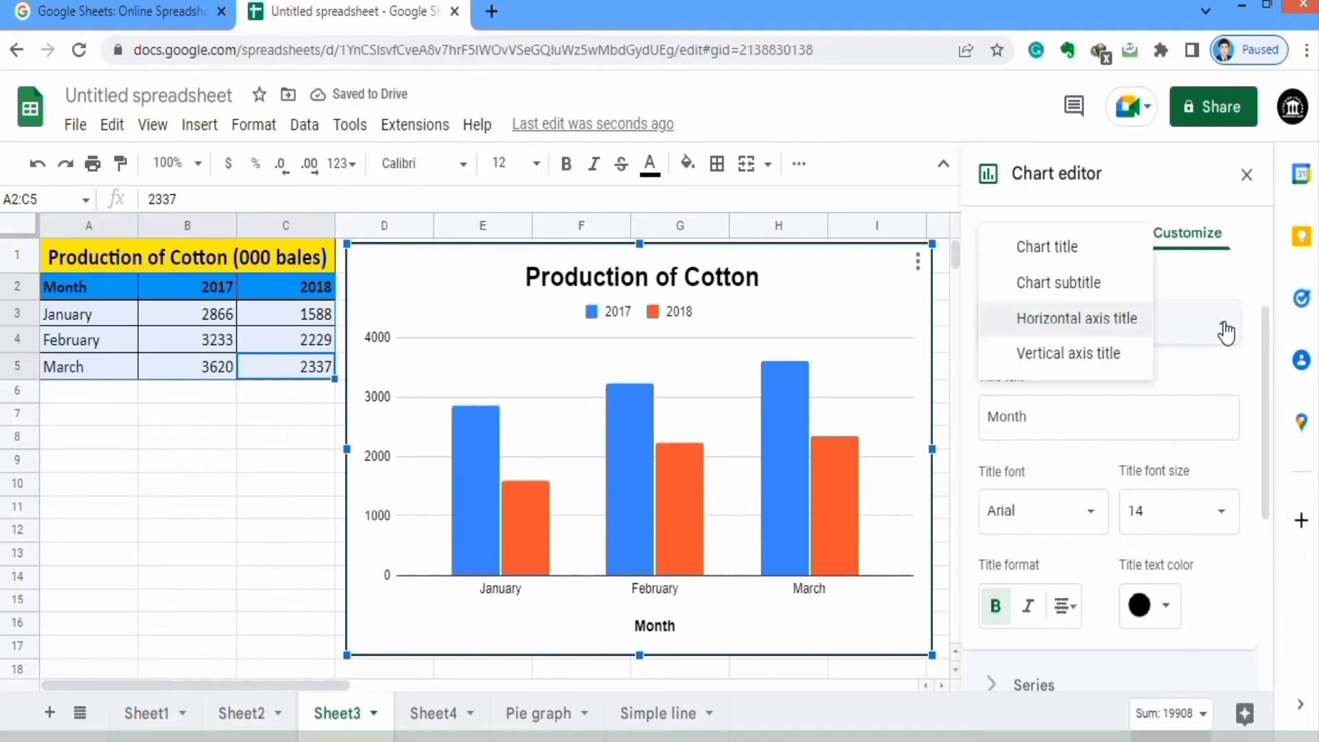
{"action": "left_click", "coordinate": [1097, 356]}
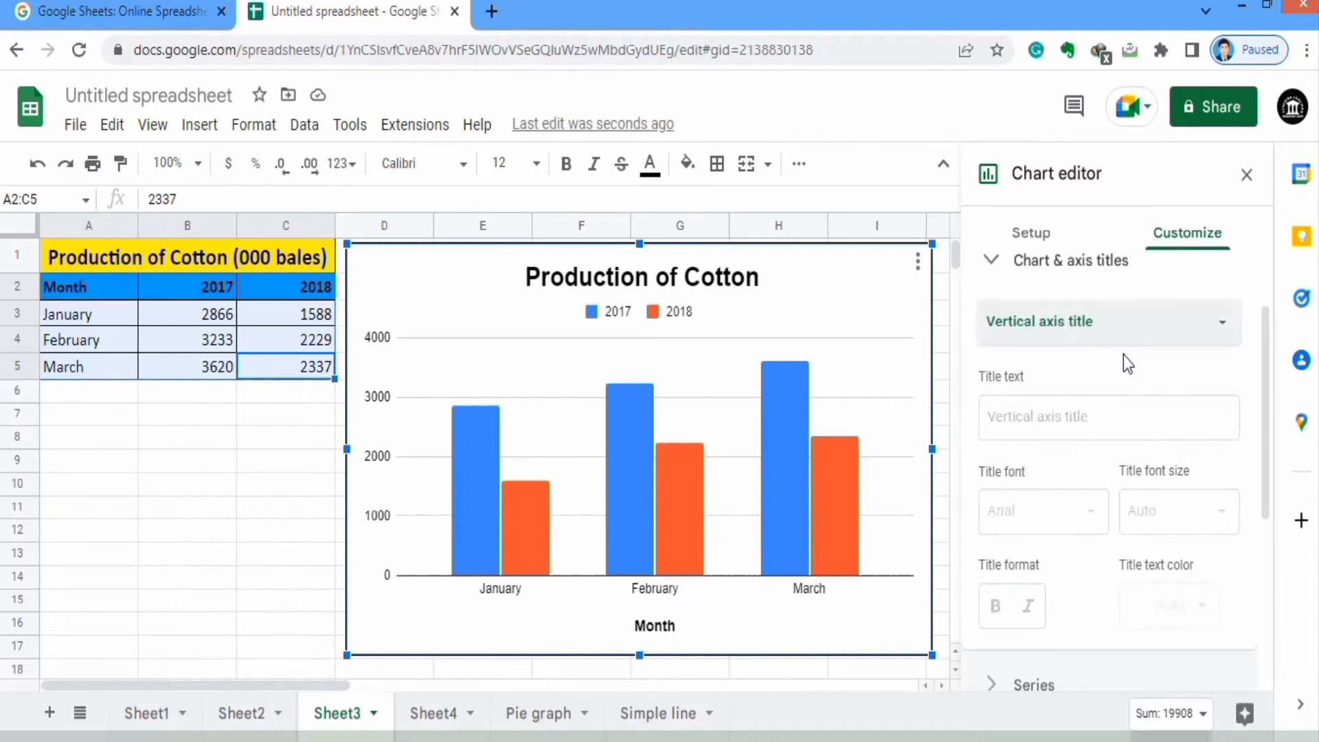
{"action": "left_click", "coordinate": [1015, 420]}
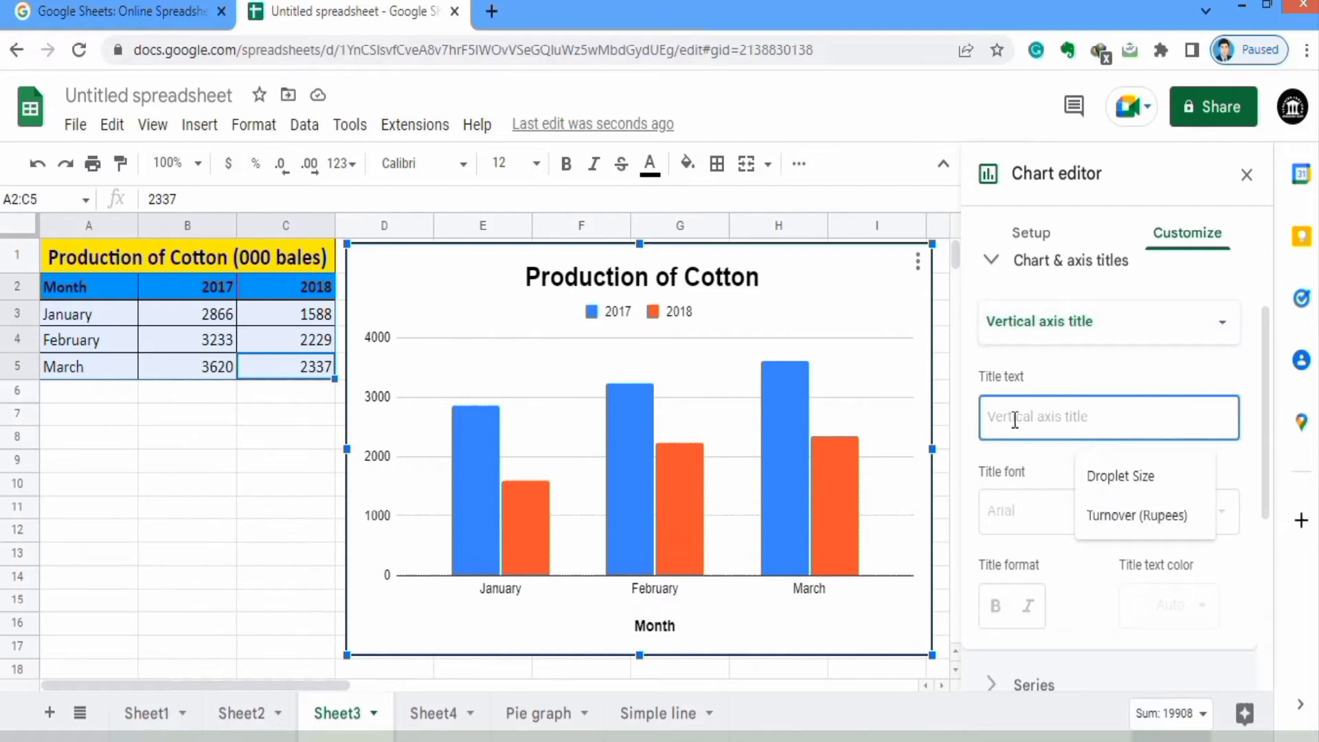
{"action": "type", "text": "P"}
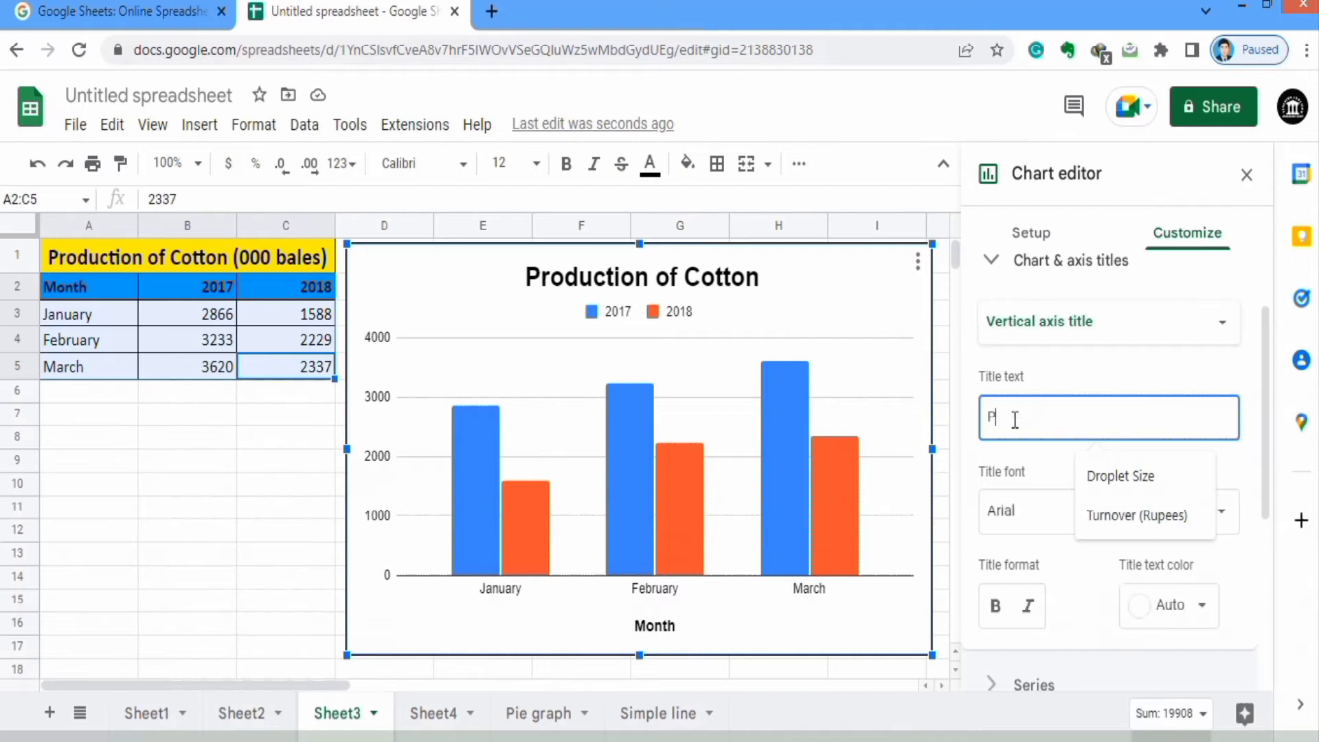
{"action": "type", "text": "roducton ("}
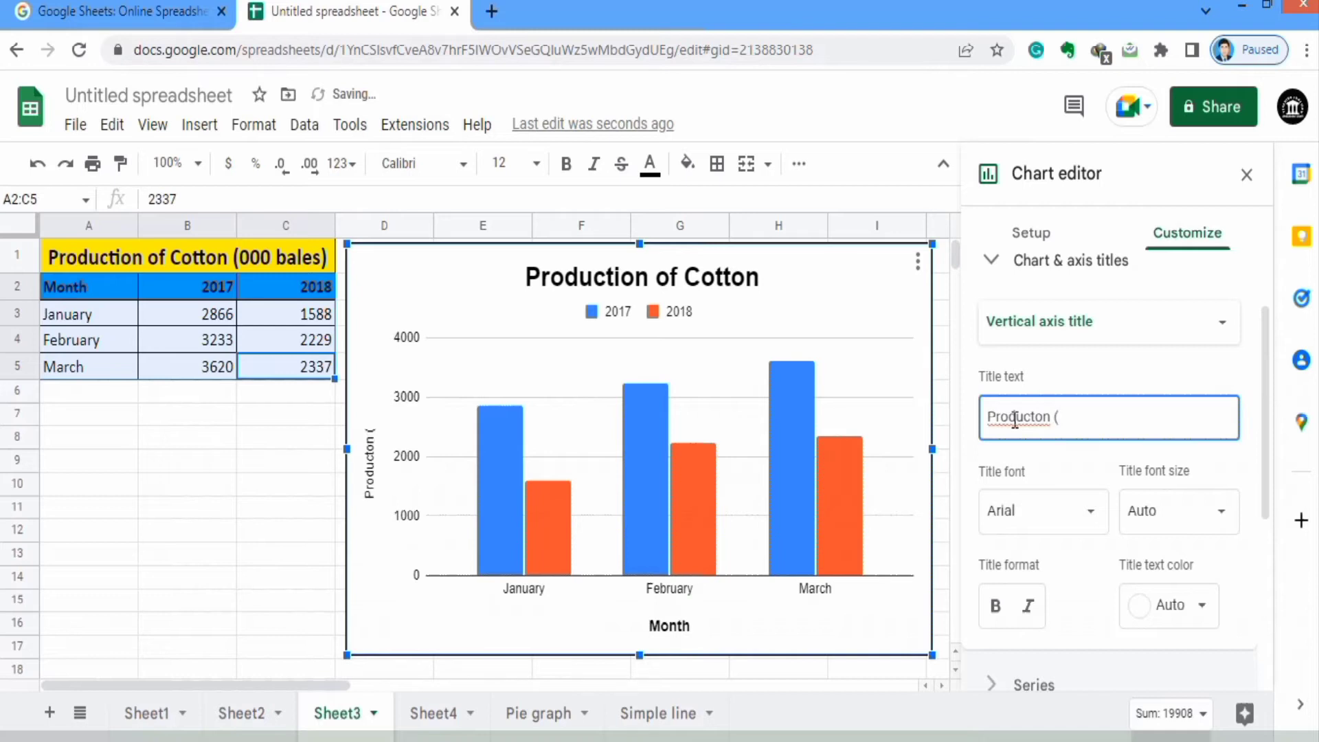
{"action": "type", "text": "000bales"}
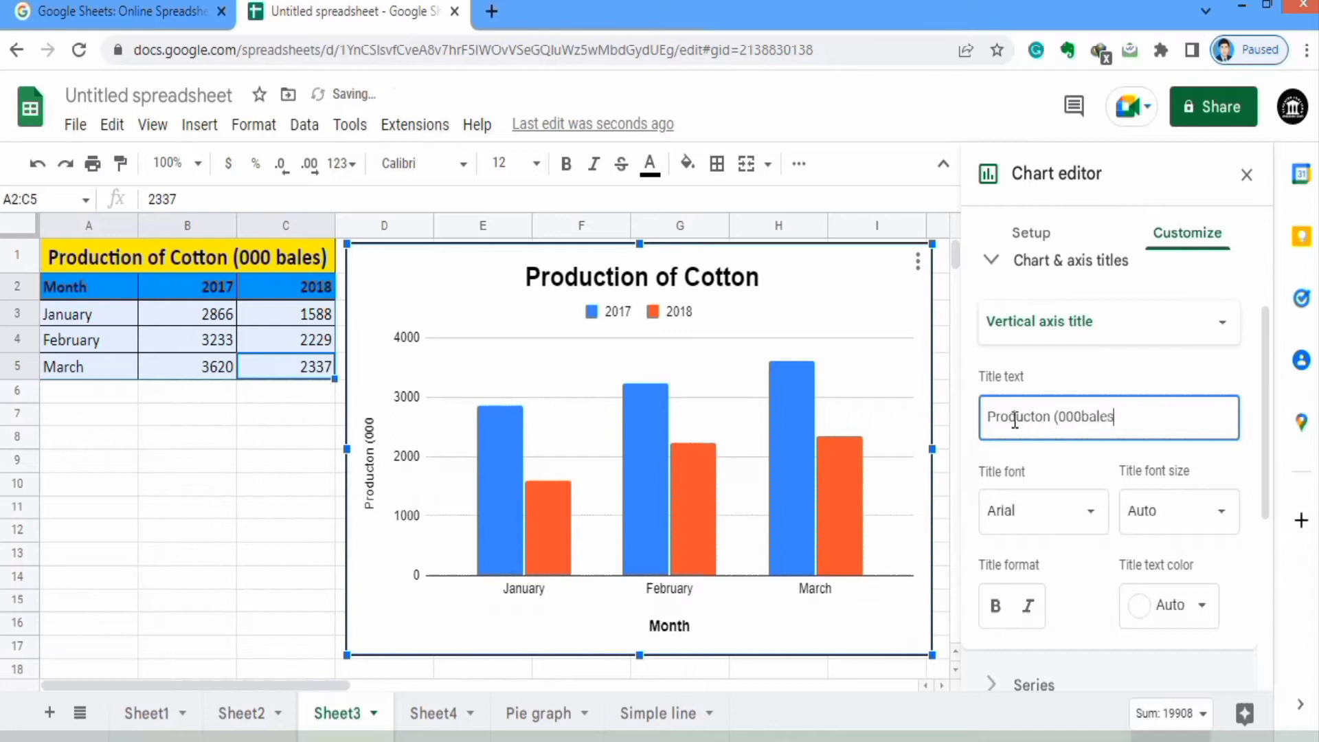
{"action": "type", "text": ")"}
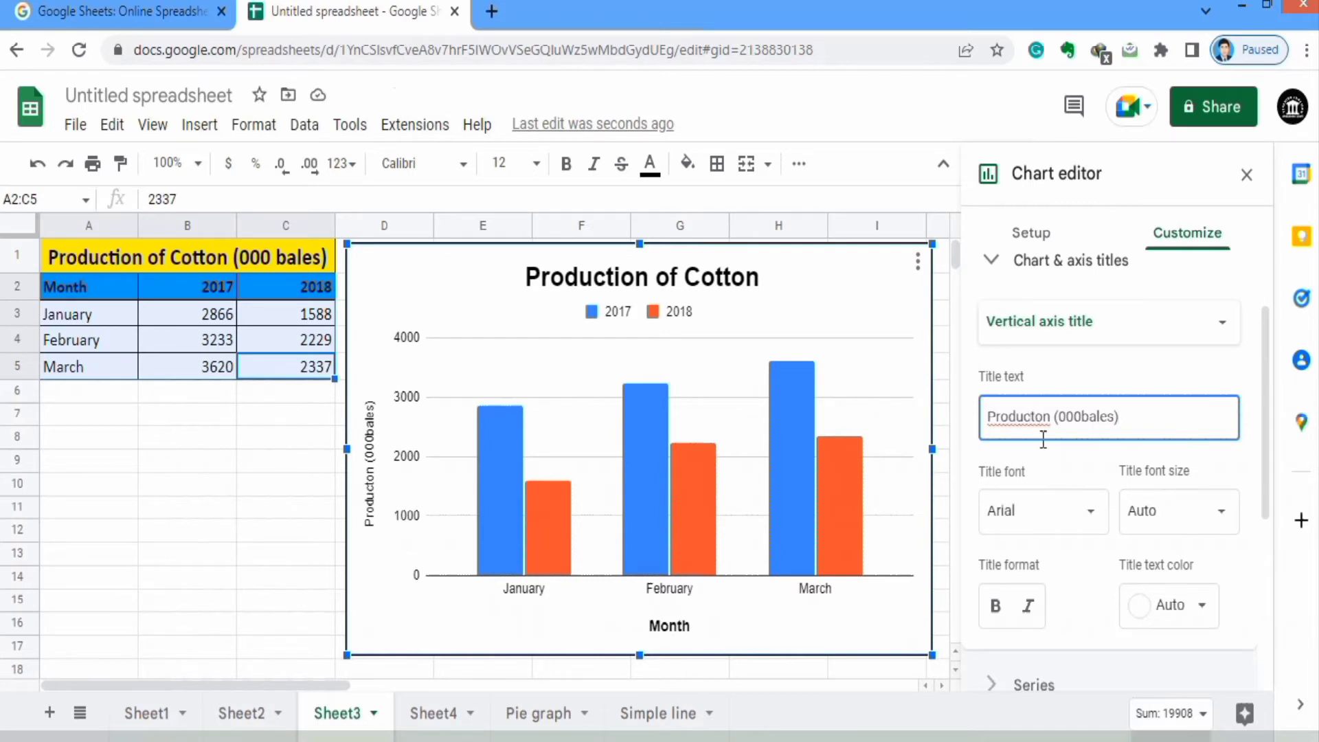
{"action": "type", "text": "i"}
Format the vertical axis title as bold, size 14, with black text
{"action": "left_click", "coordinate": [1218, 513]}
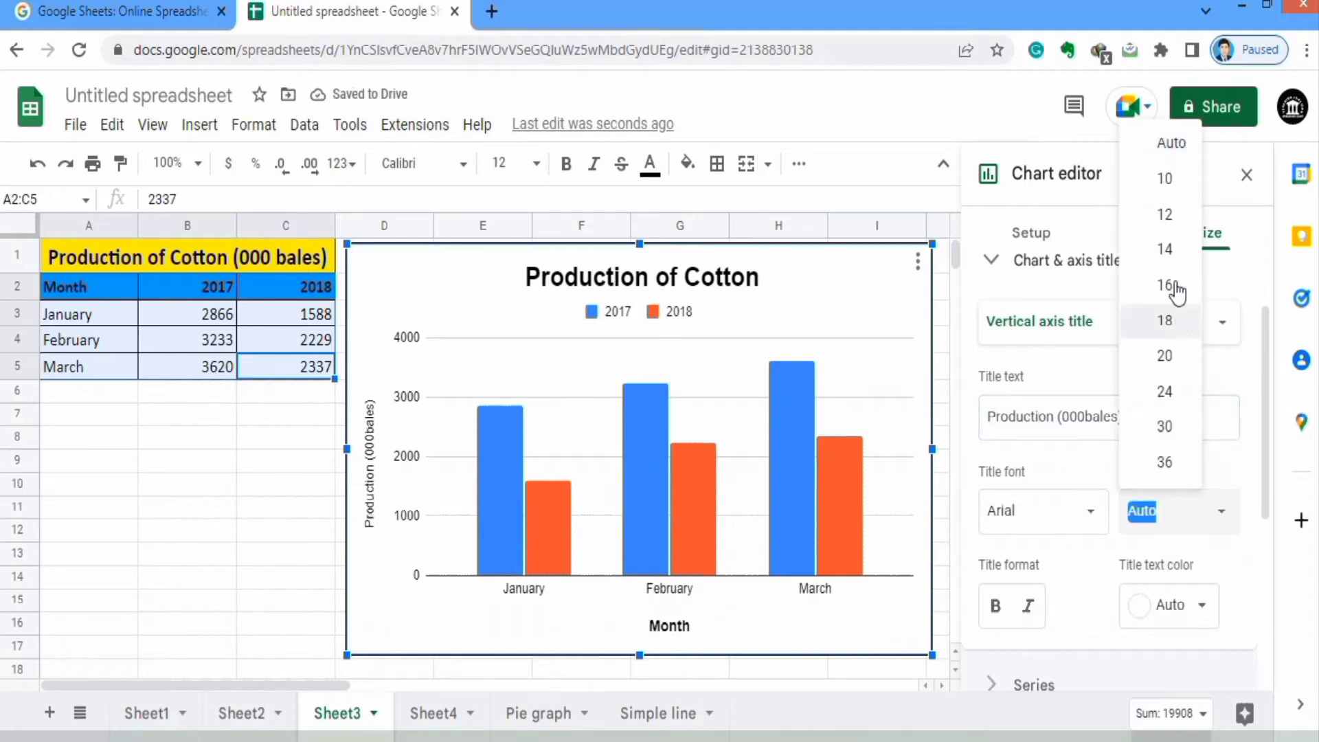
{"action": "left_click", "coordinate": [1165, 250]}
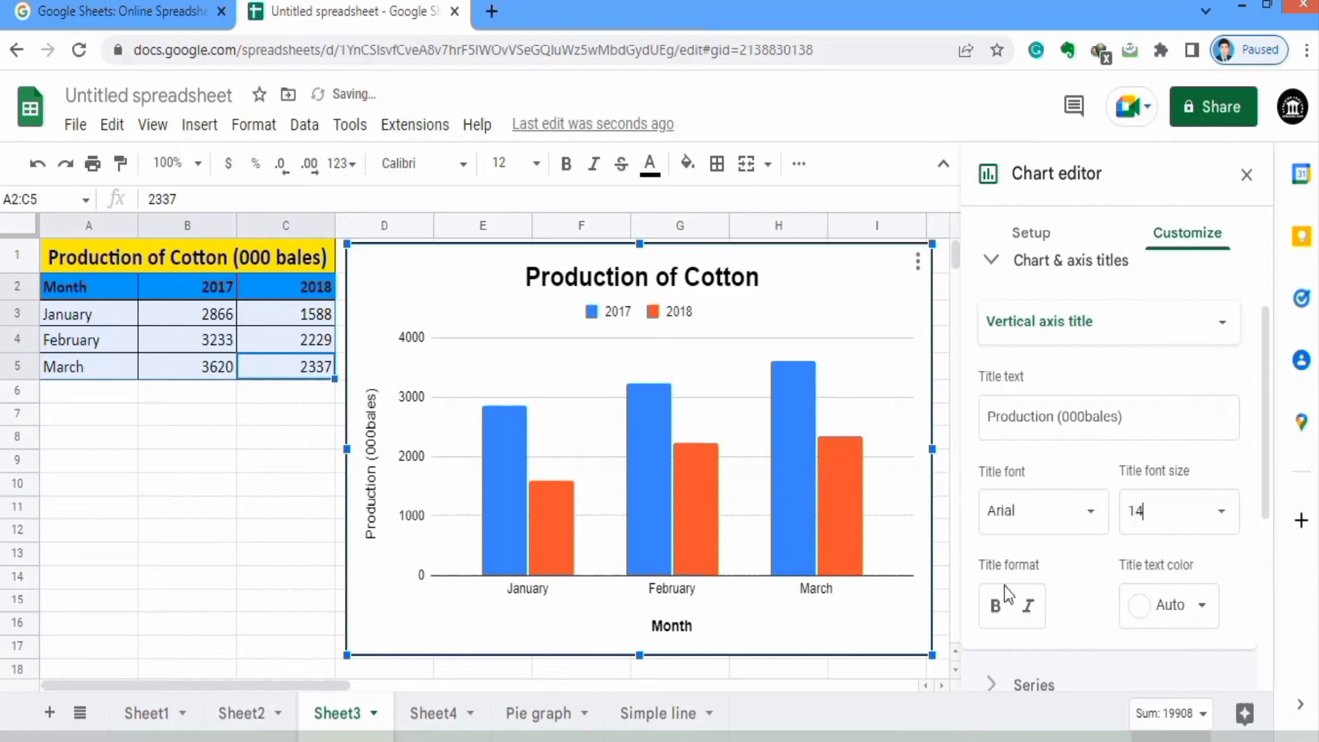
{"action": "left_click", "coordinate": [995, 606]}
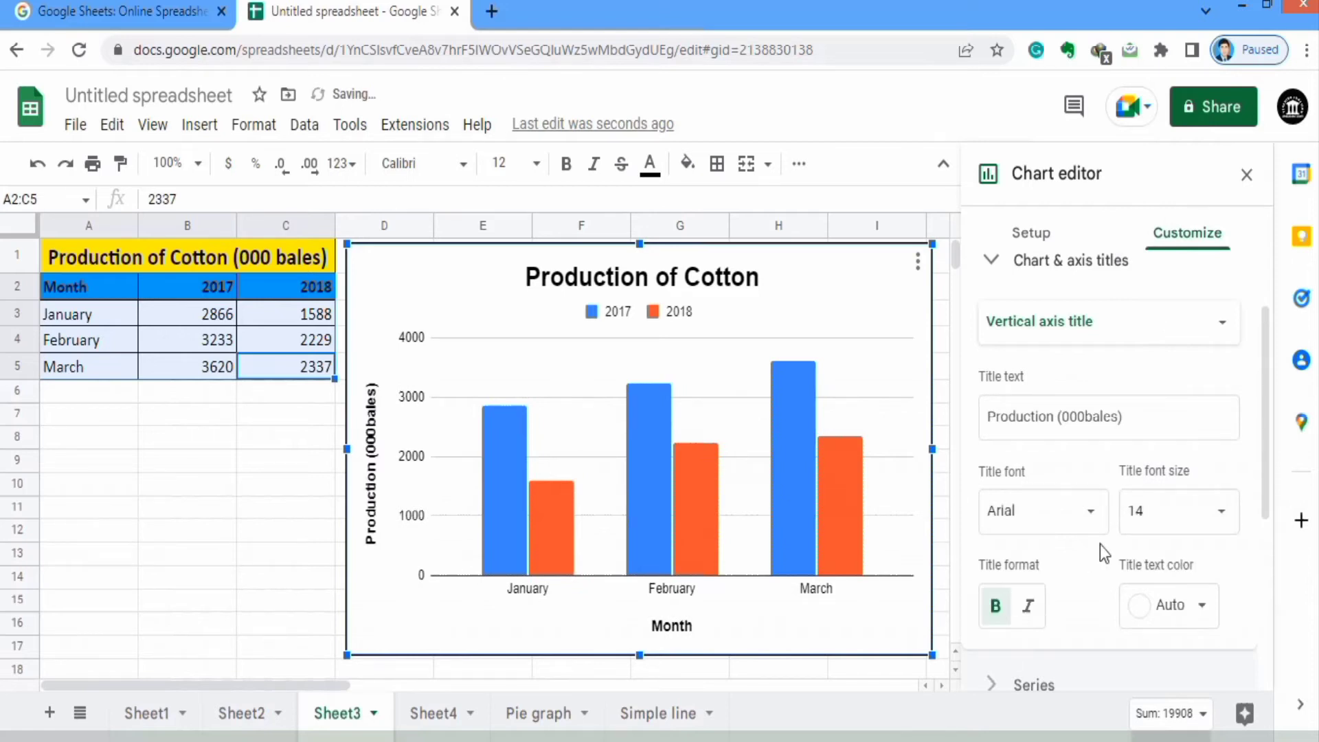
{"action": "left_click", "coordinate": [1201, 607]}
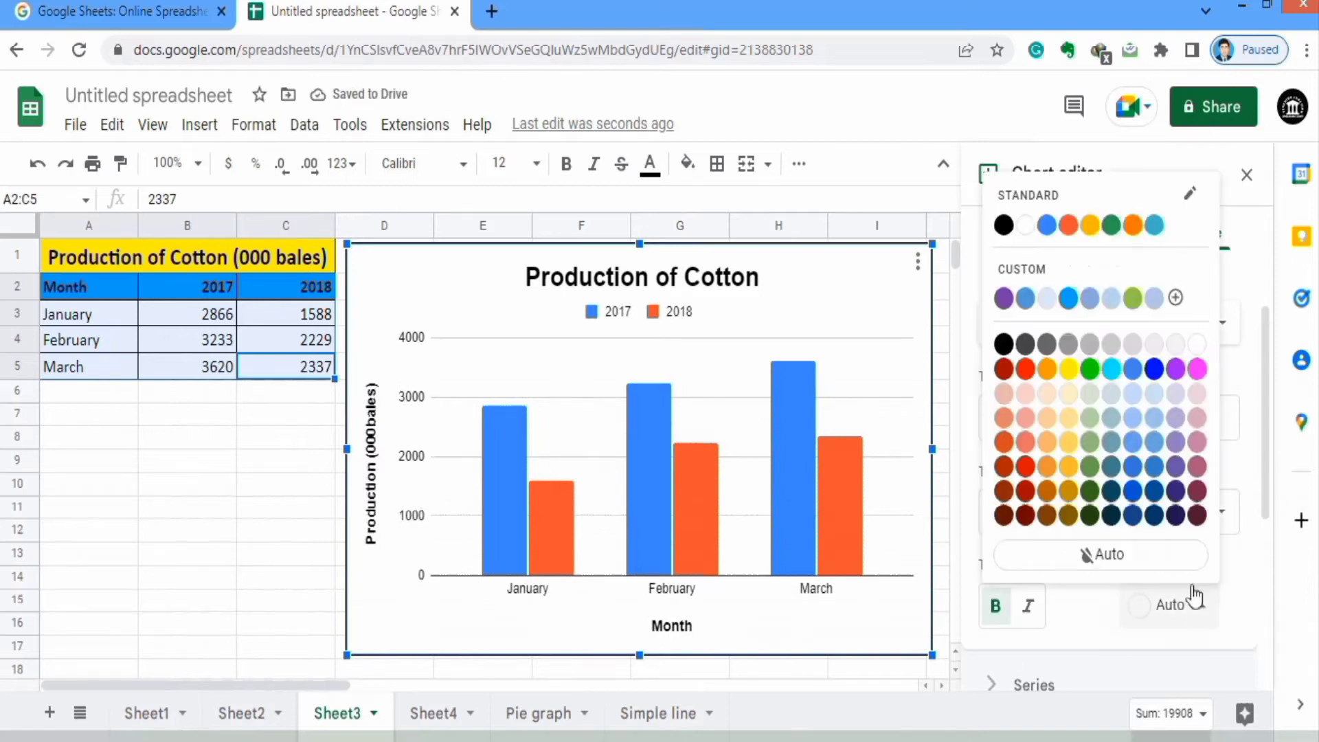
{"action": "left_click", "coordinate": [1003, 225]}
Change the fill color of the 2017 series columns to the standard green
{"action": "left_click_drag", "start_coordinate": [1263, 341], "coordinate": [1256, 479]}
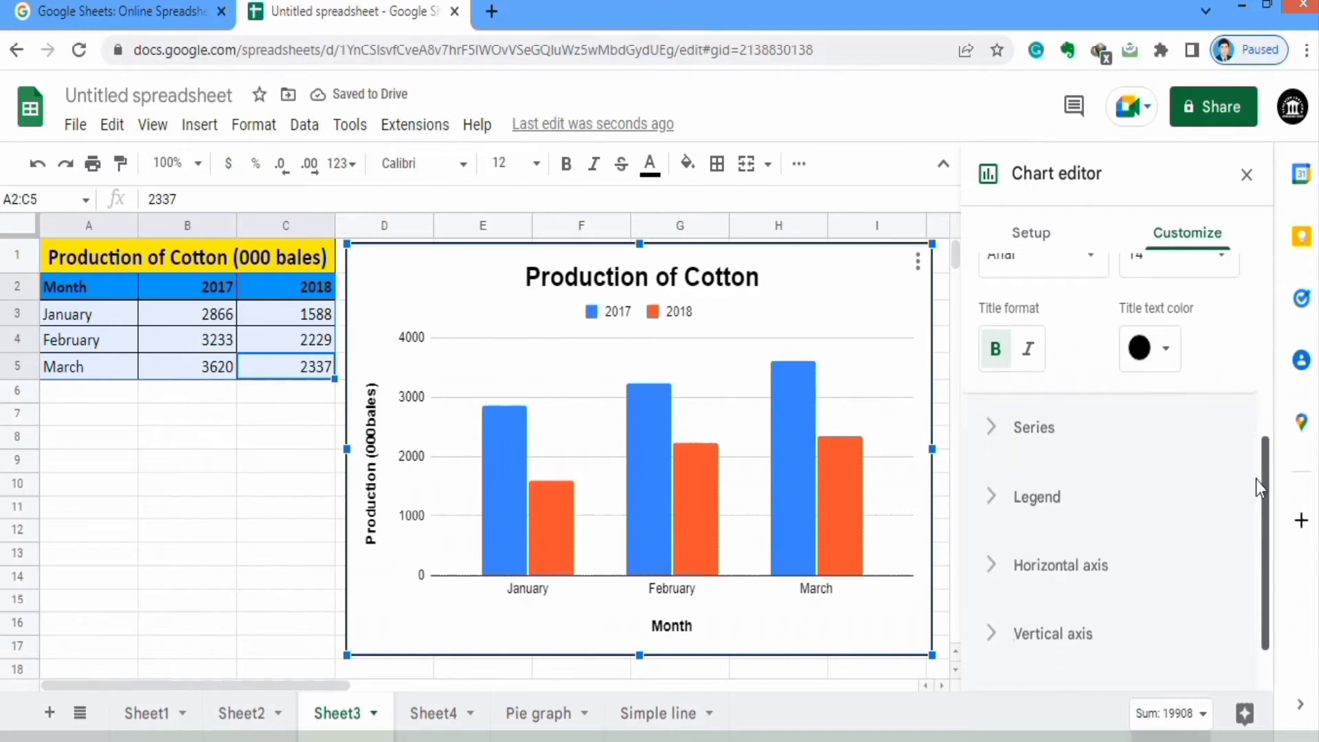
{"action": "left_click", "coordinate": [1062, 423]}
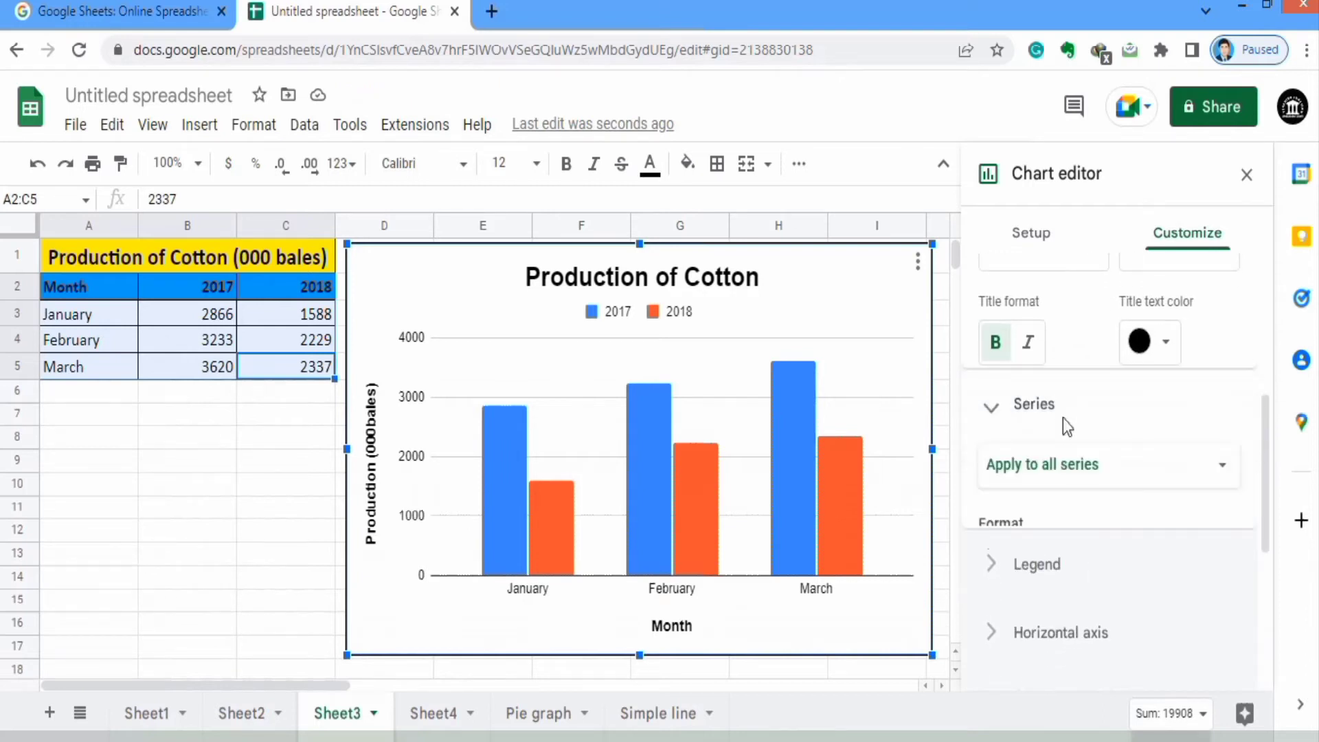
{"action": "left_click_drag", "start_coordinate": [1262, 416], "coordinate": [1267, 365]}
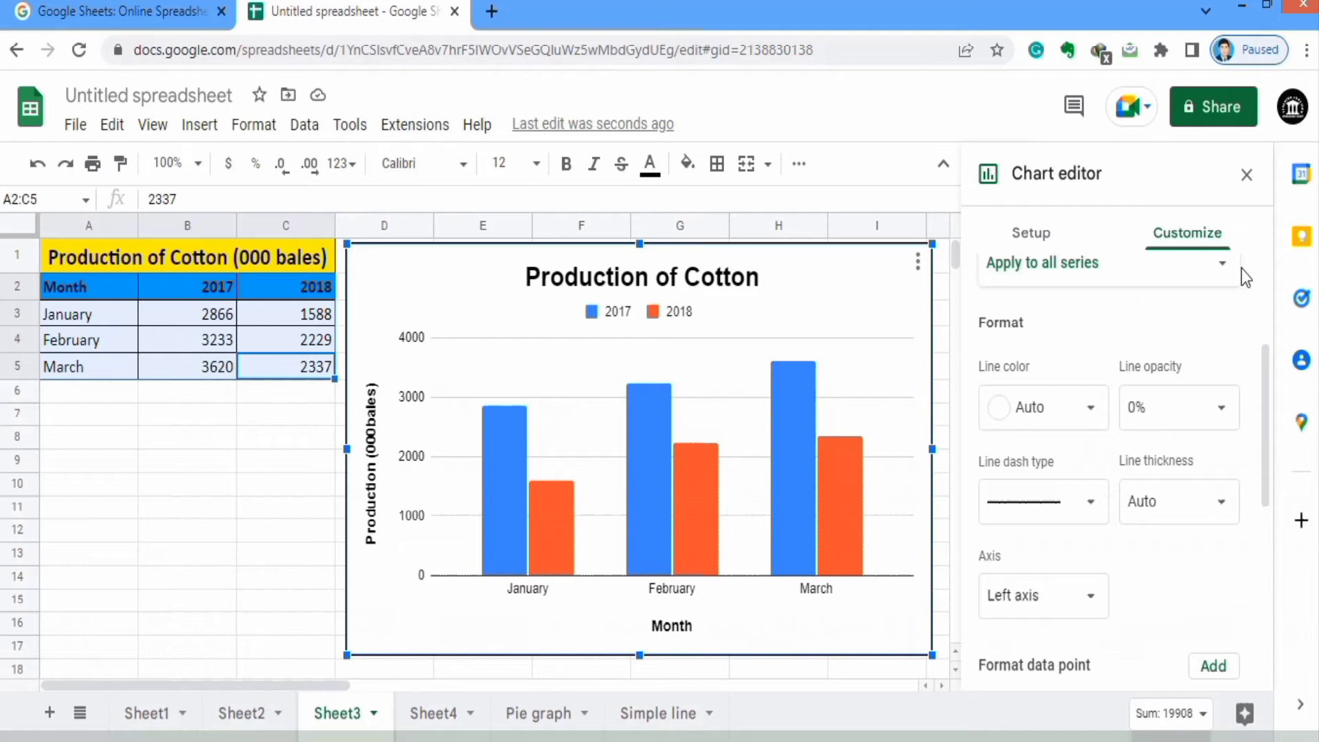
{"action": "left_click_drag", "start_coordinate": [1263, 360], "coordinate": [1263, 338]}
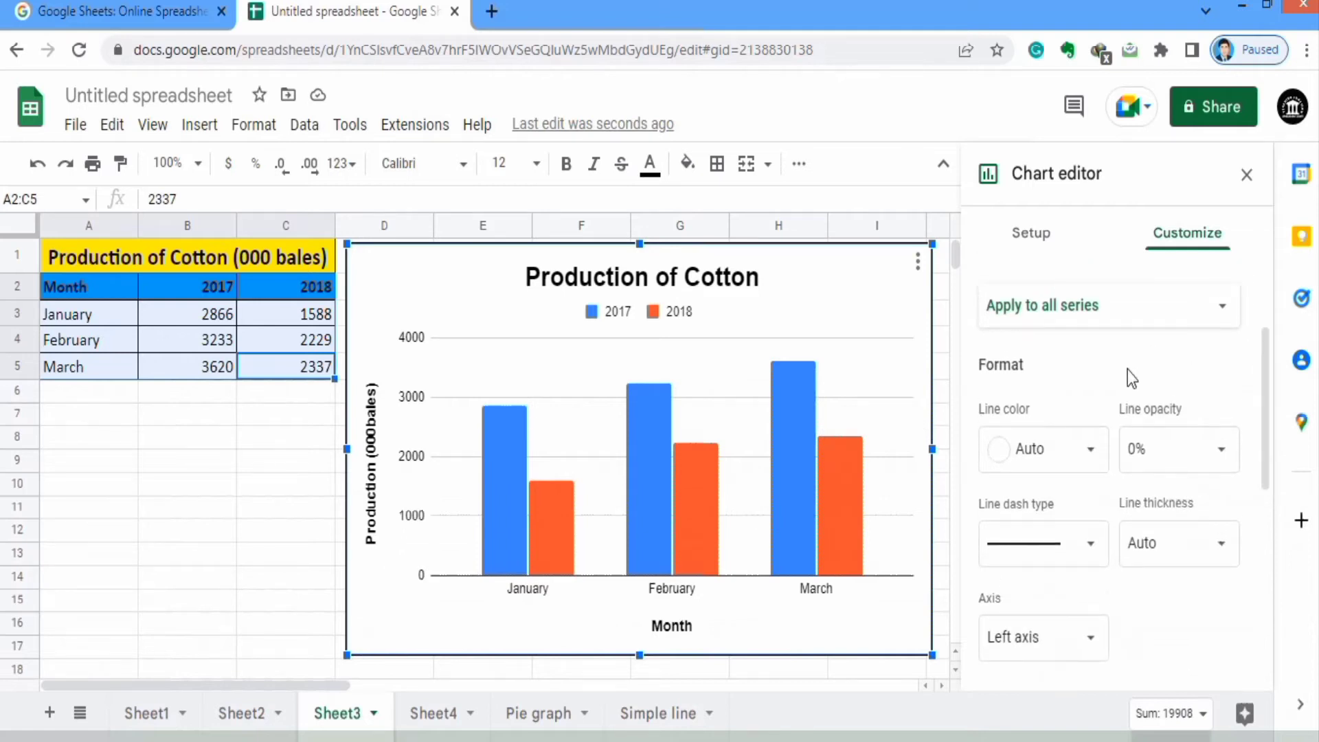
{"action": "left_click", "coordinate": [1220, 318]}
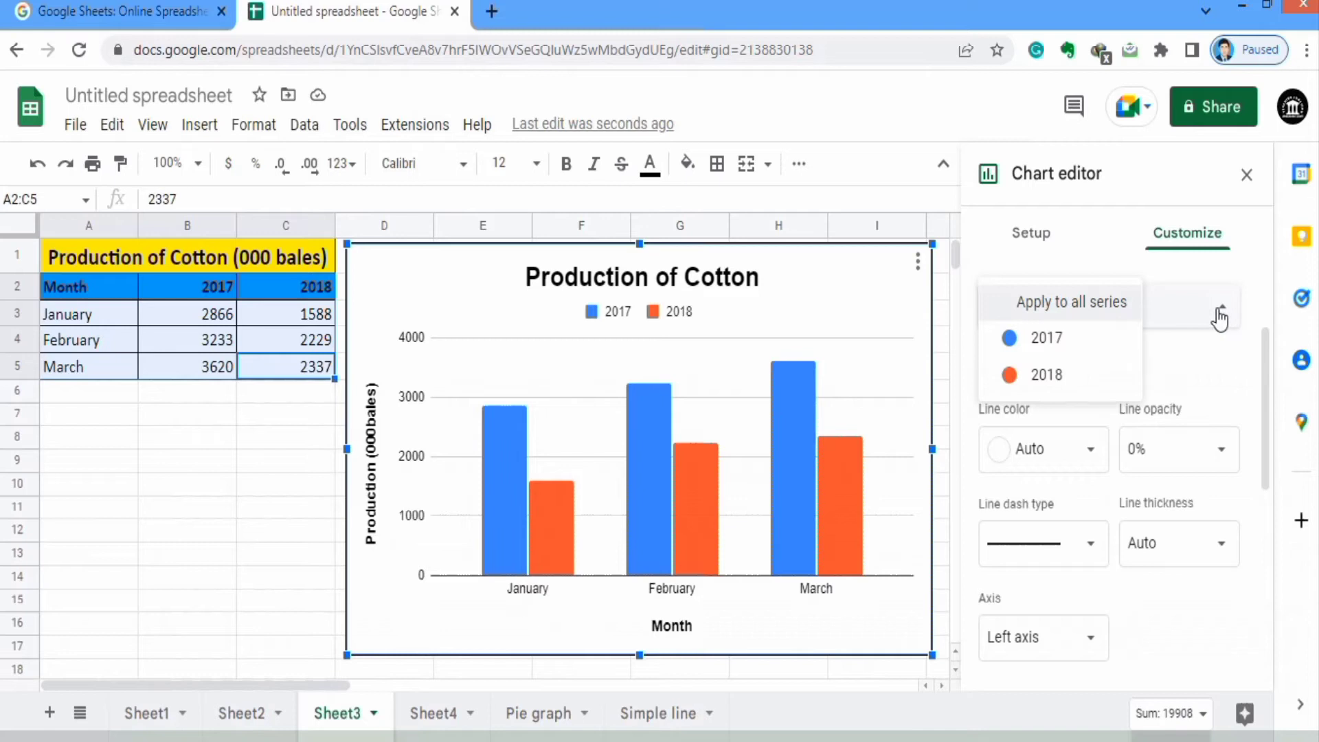
{"action": "left_click", "coordinate": [1073, 343]}
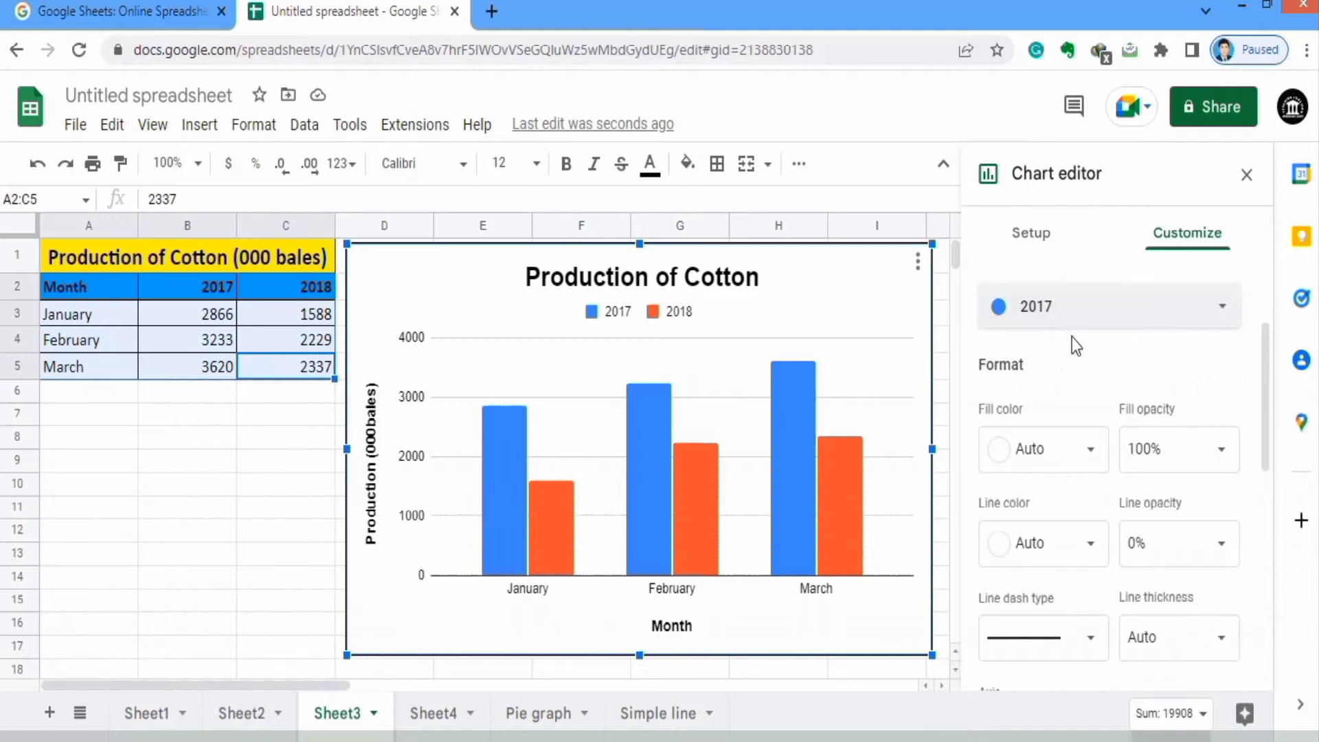
{"action": "left_click", "coordinate": [1091, 451]}
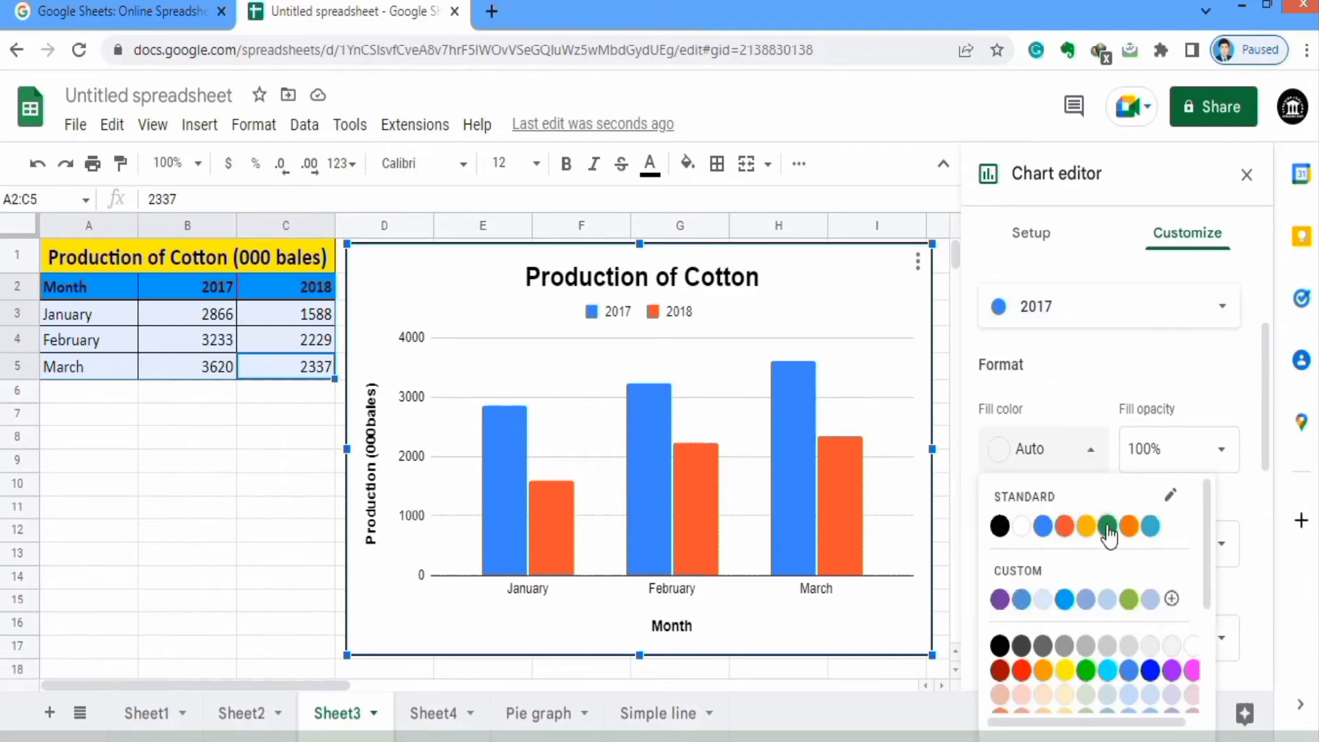
{"action": "left_click", "coordinate": [1107, 527]}
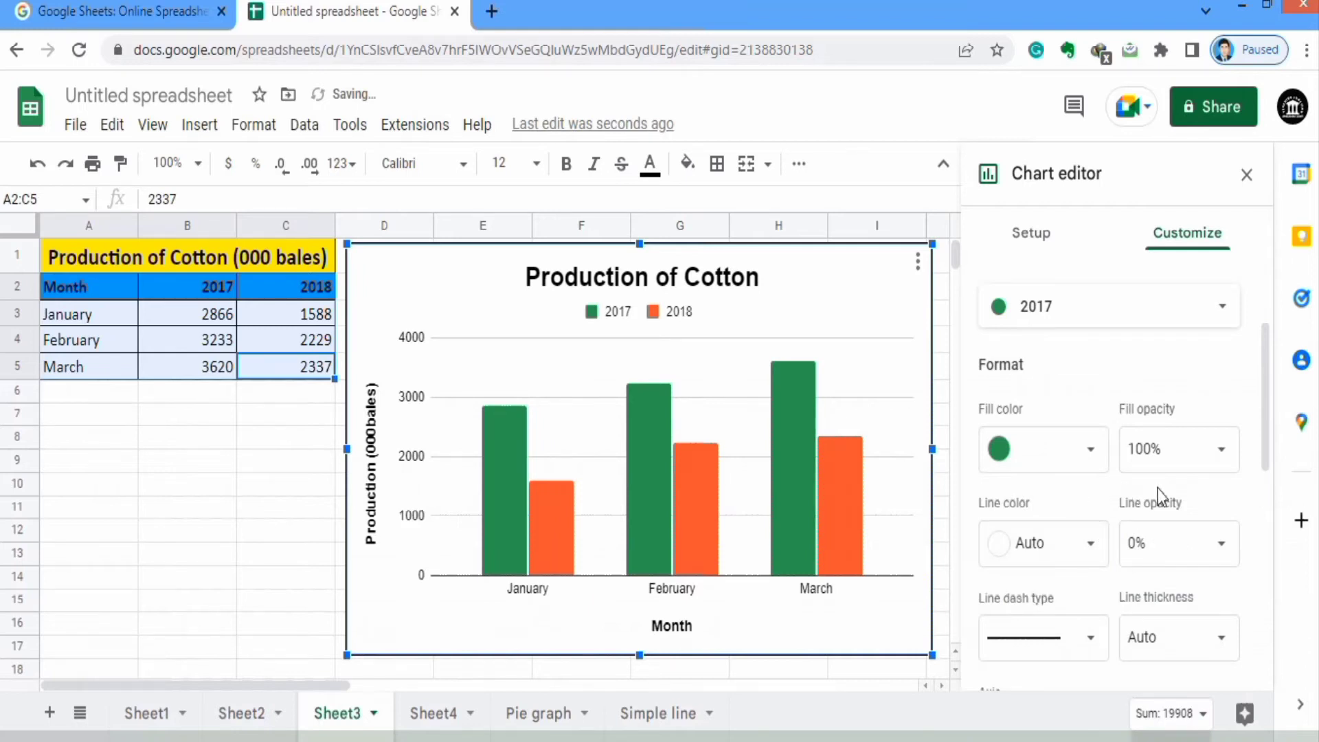
Give the 2017 series columns a black outline with a line thickness of 2px
{"action": "left_click_drag", "start_coordinate": [1262, 389], "coordinate": [1266, 433]}
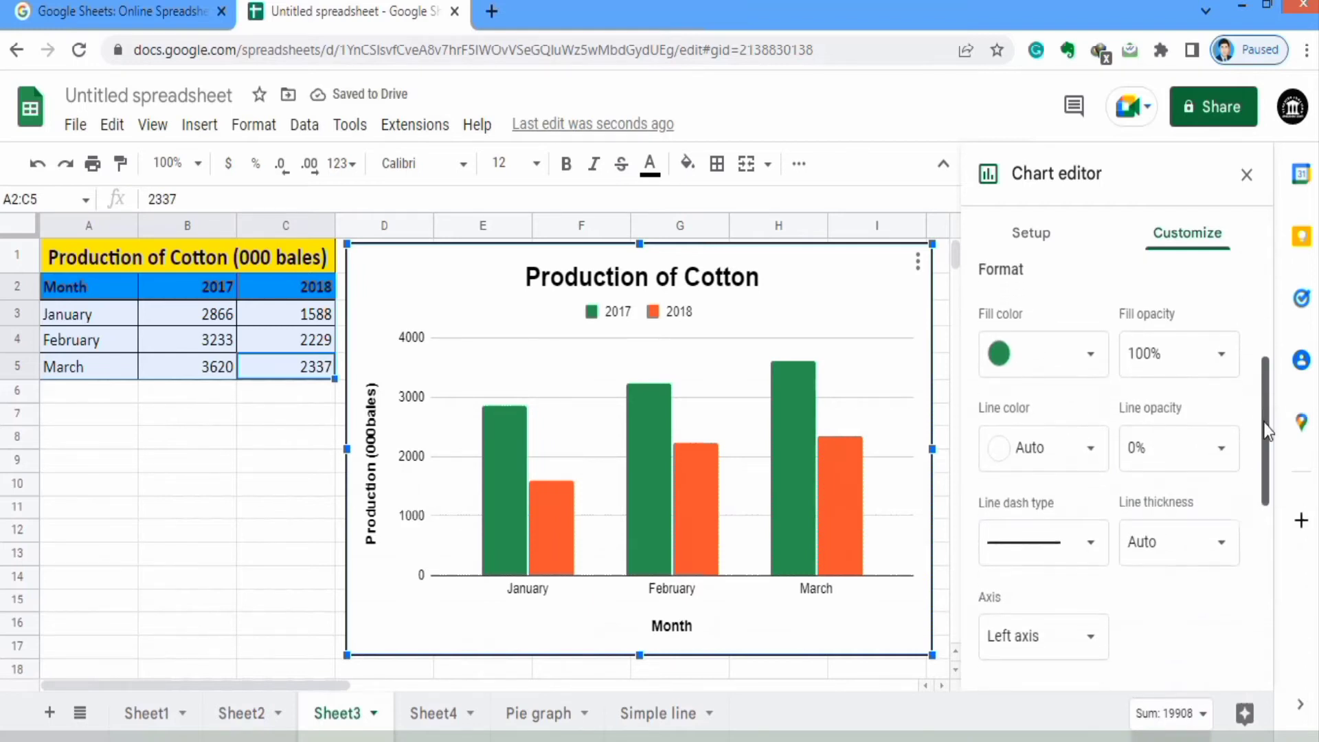
{"action": "left_click", "coordinate": [1091, 457]}
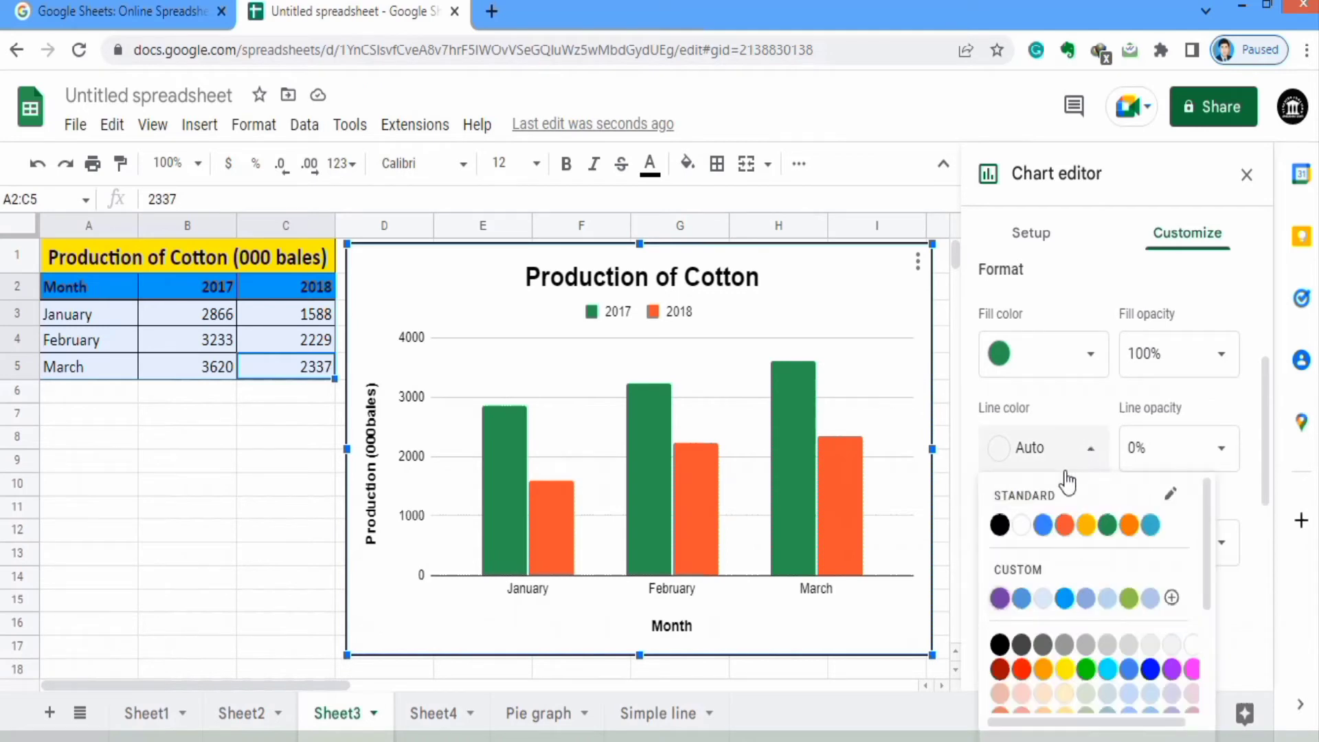
{"action": "left_click", "coordinate": [1000, 526]}
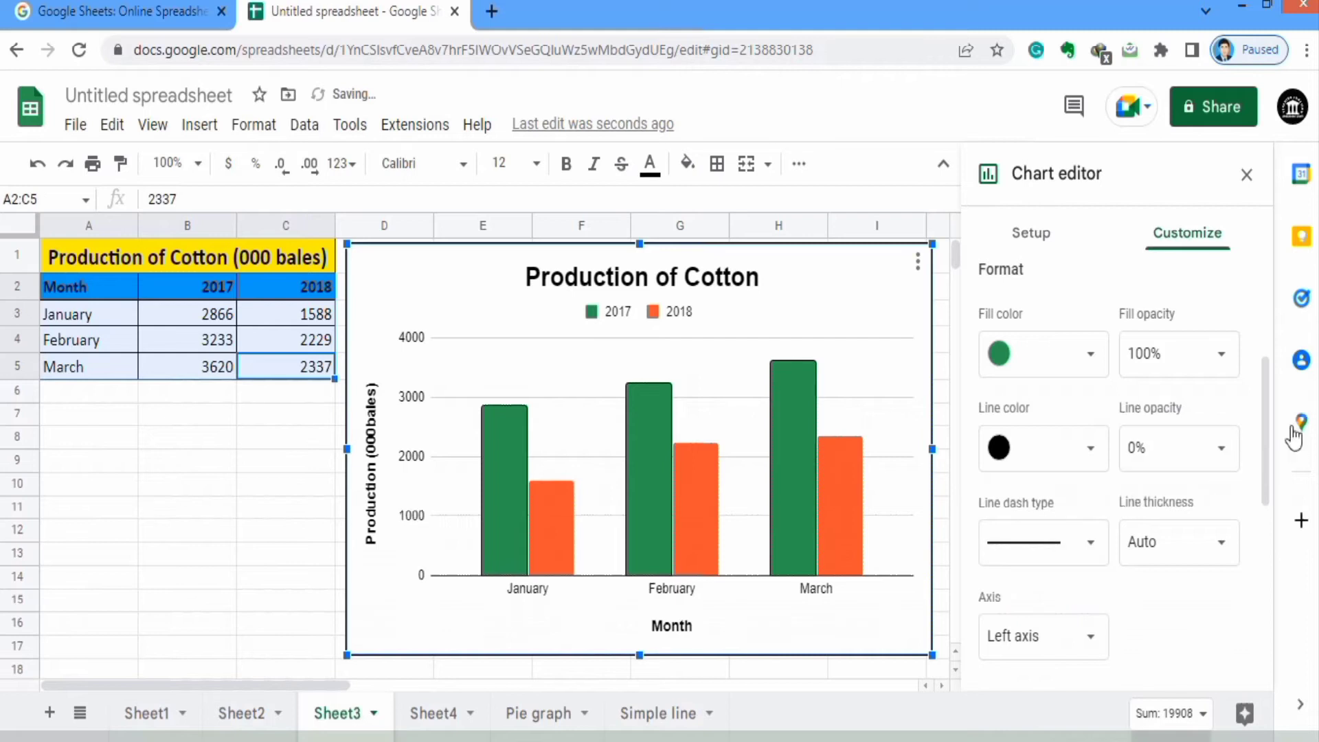
{"action": "scroll", "coordinate": [1267, 417], "scroll_direction": "down", "scroll_amount": 2}
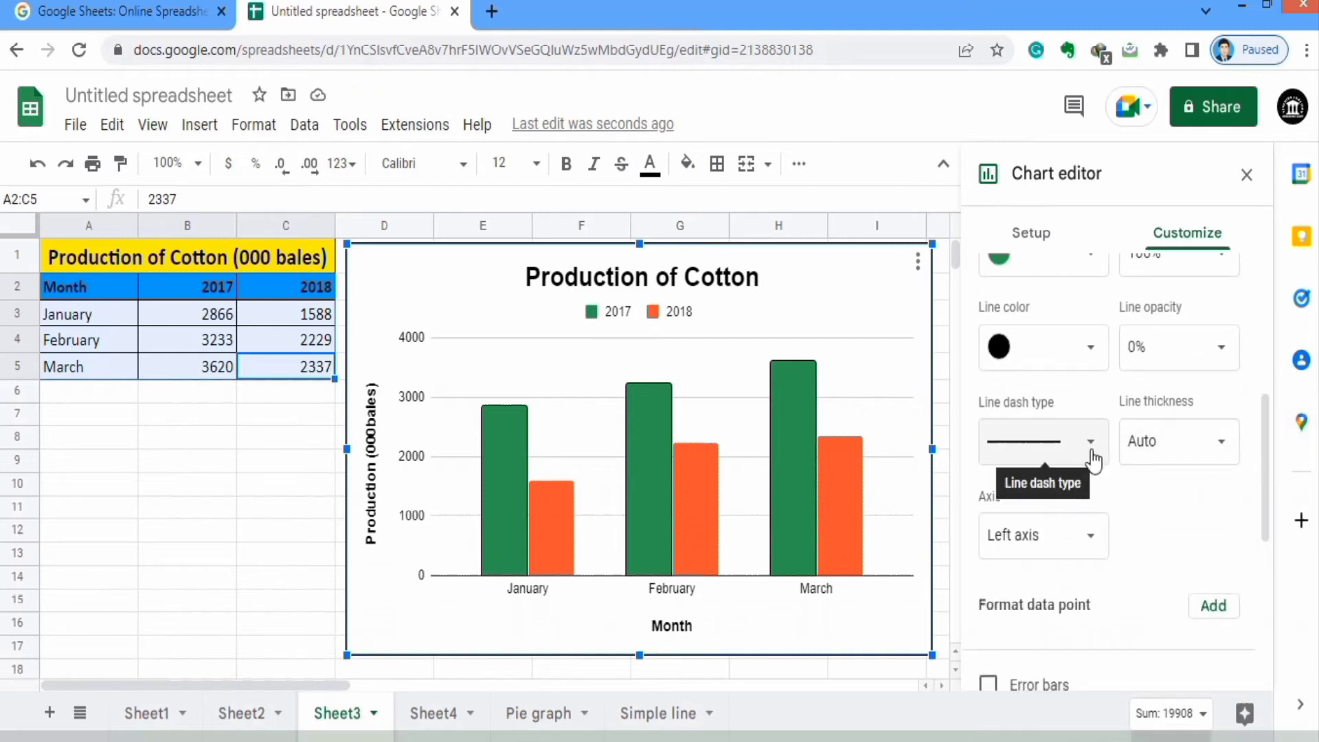
{"action": "left_click", "coordinate": [1222, 450]}
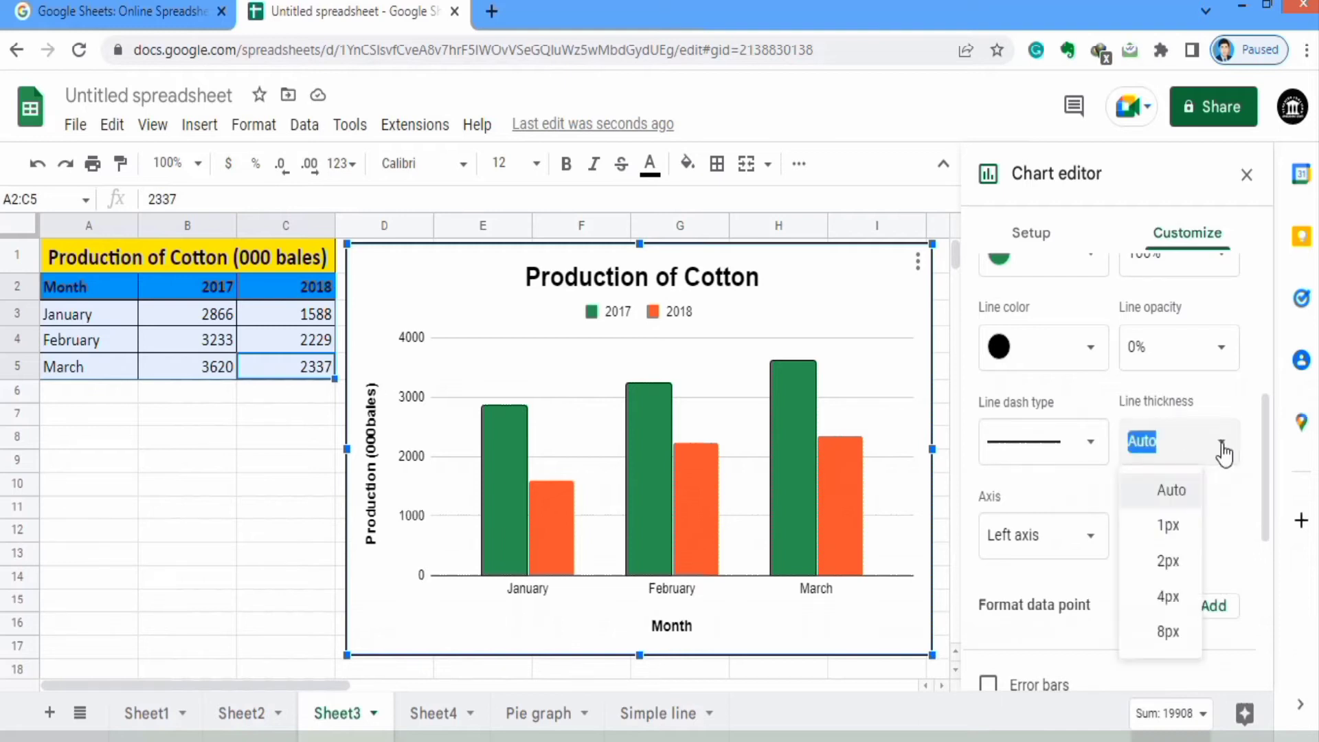
{"action": "left_click", "coordinate": [1173, 556]}
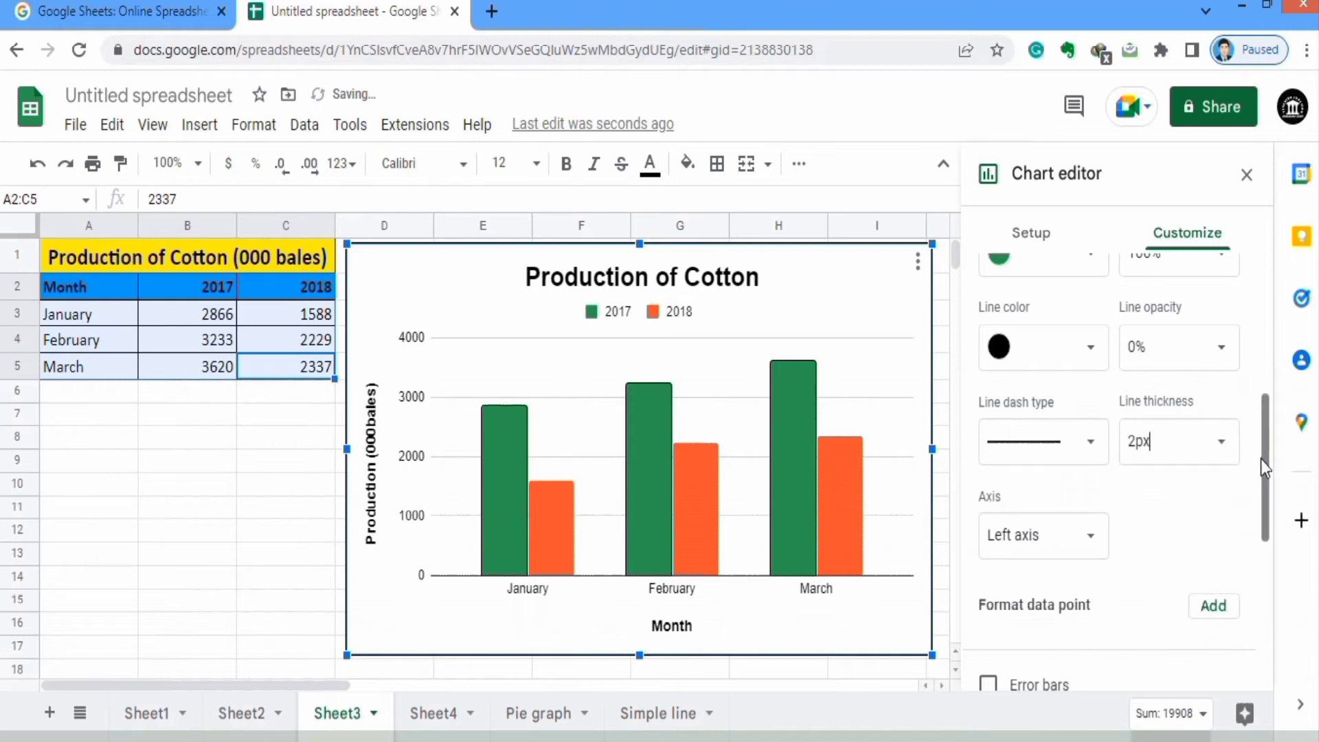
Switch the series formatting options from 2017 to the 2018 series
{"action": "left_click_drag", "start_coordinate": [1263, 455], "coordinate": [1265, 387]}
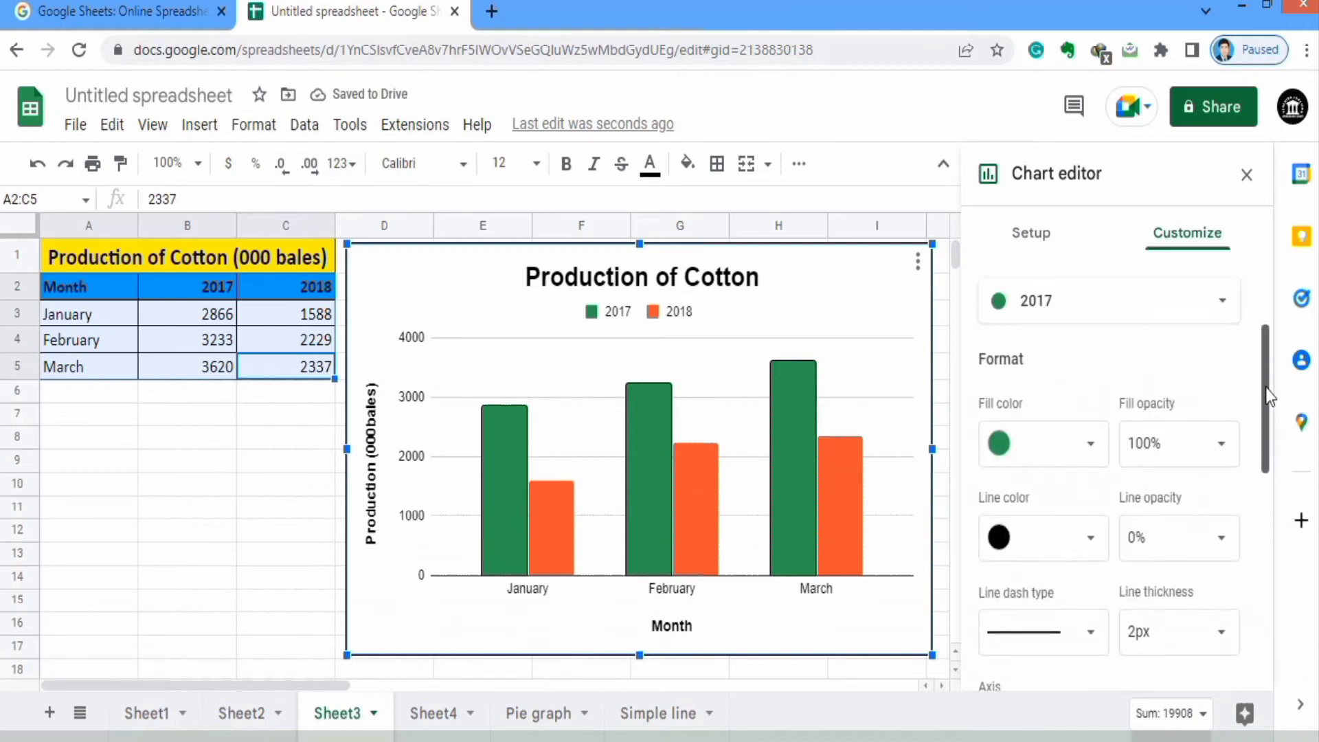
{"action": "left_click", "coordinate": [1223, 302]}
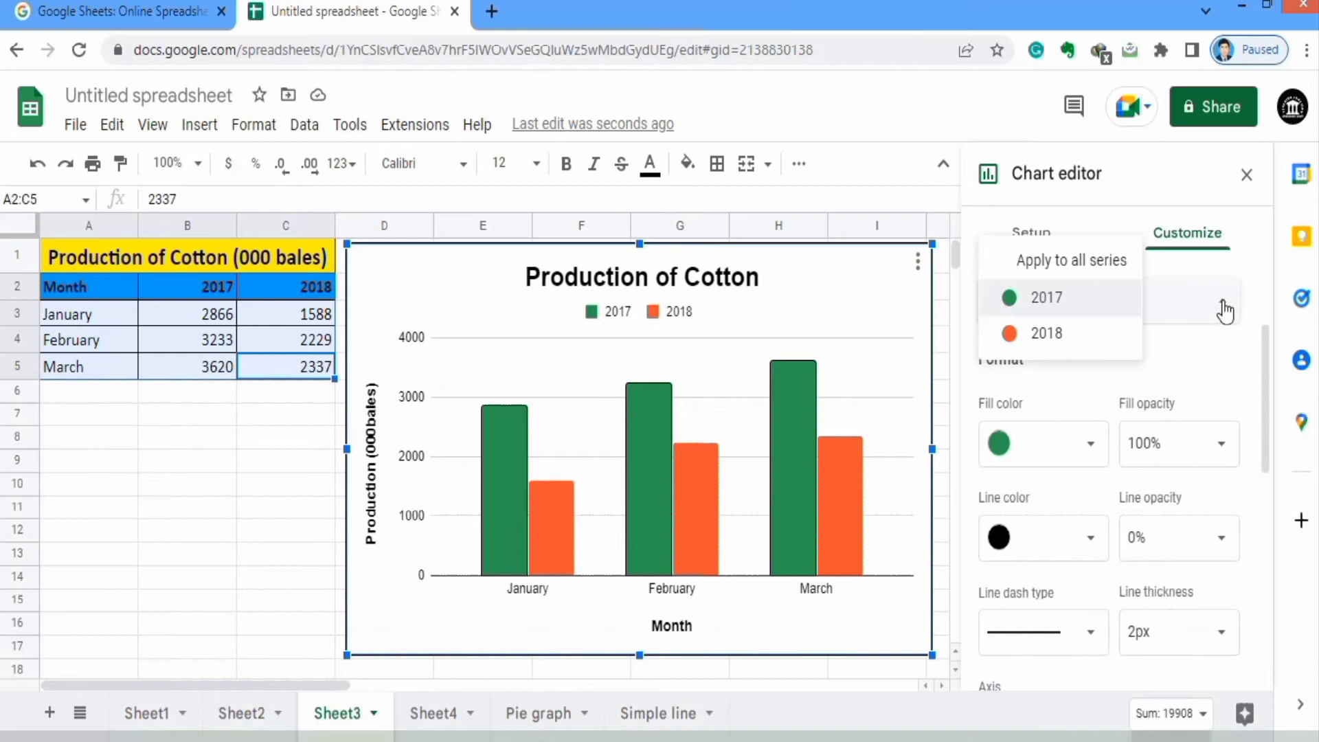
{"action": "left_click", "coordinate": [1087, 337]}
Set the chart legend's position to Top and its font size to 14
{"action": "left_click_drag", "start_coordinate": [1263, 351], "coordinate": [1269, 539]}
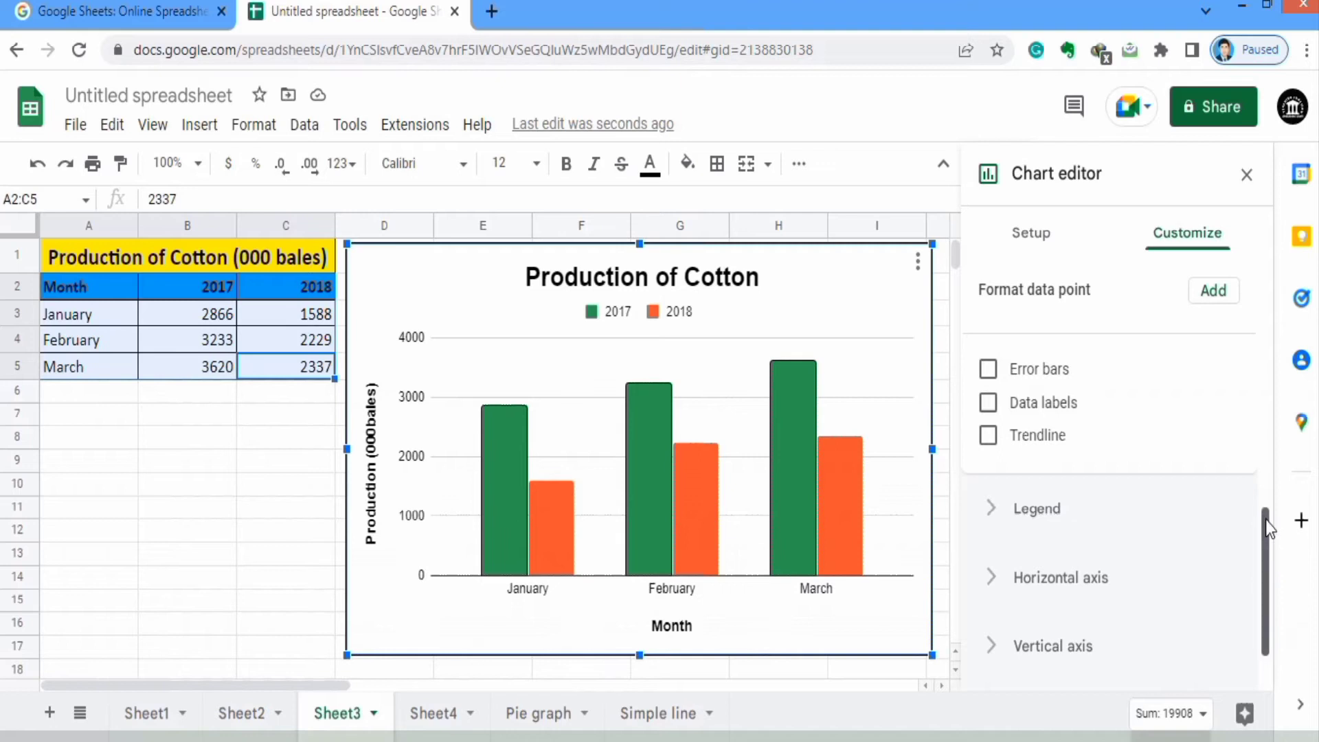
{"action": "left_click_drag", "start_coordinate": [1266, 519], "coordinate": [1263, 546]}
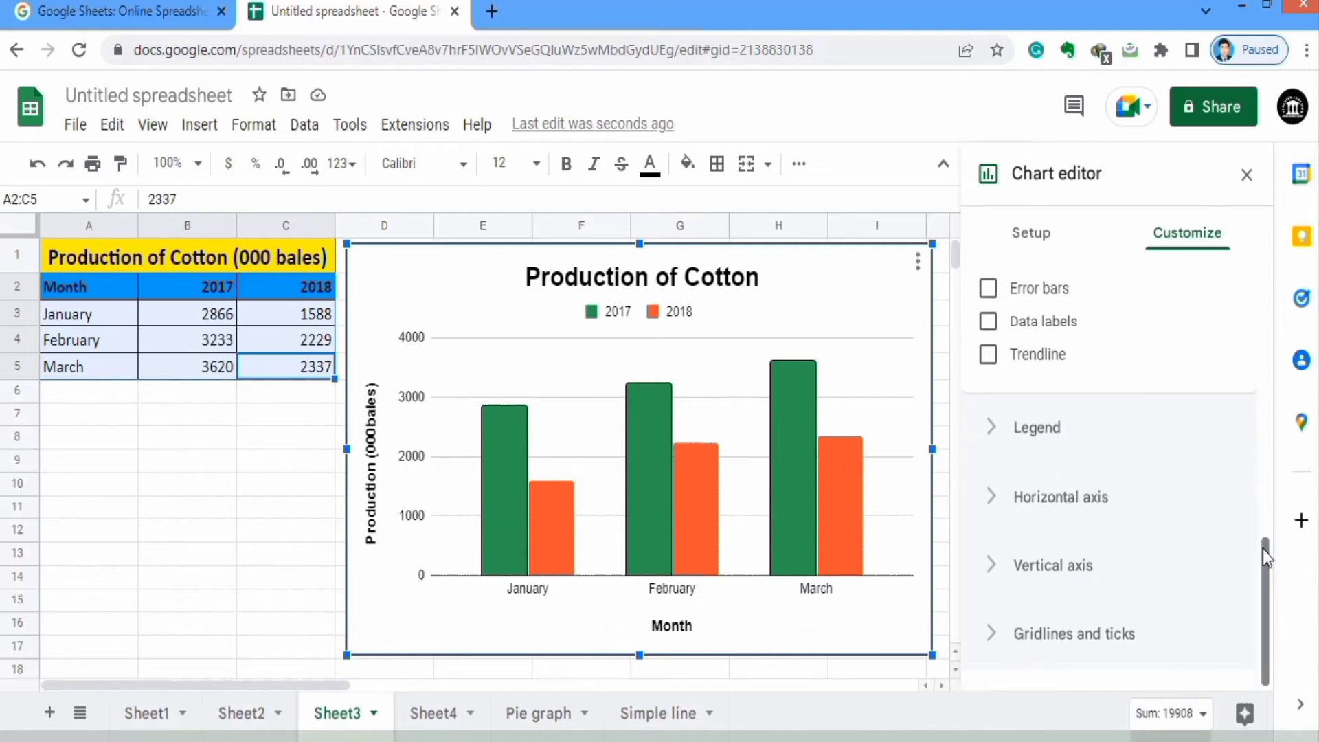
{"action": "left_click", "coordinate": [1045, 427]}
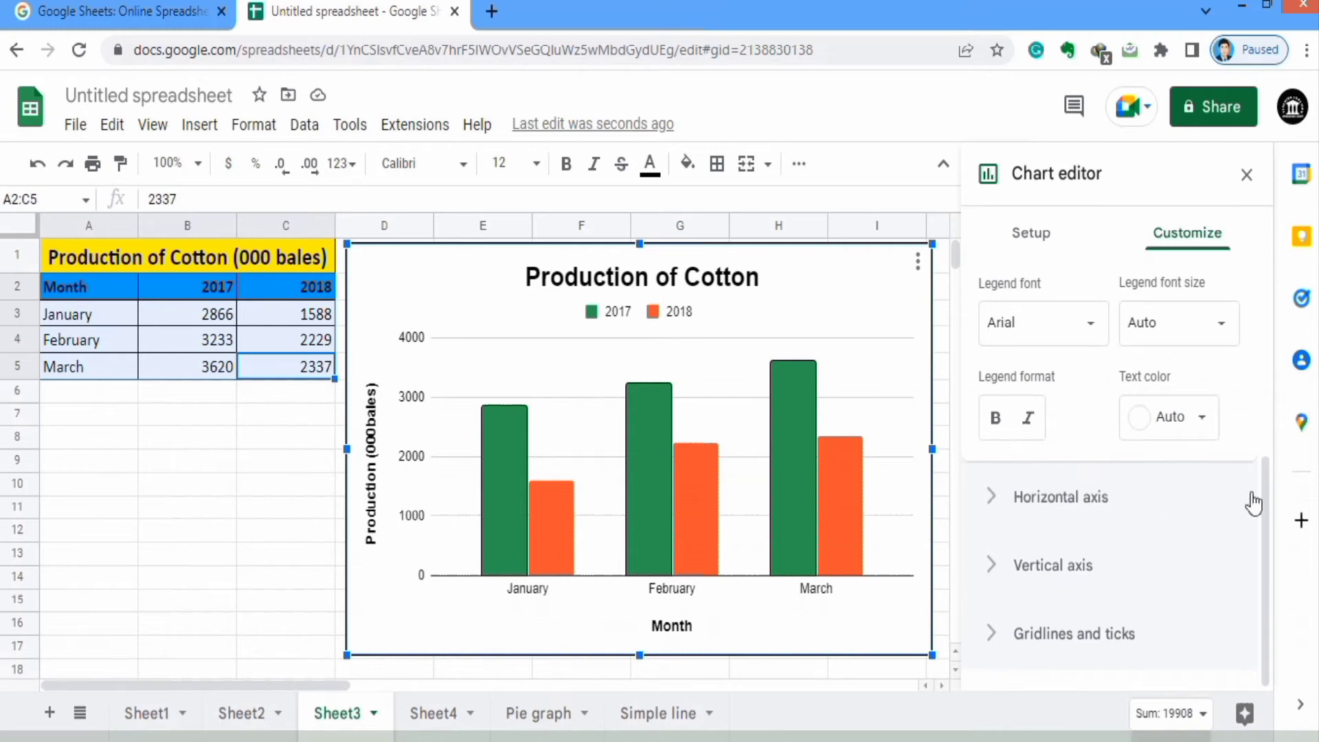
{"action": "left_click_drag", "start_coordinate": [1265, 475], "coordinate": [1263, 419]}
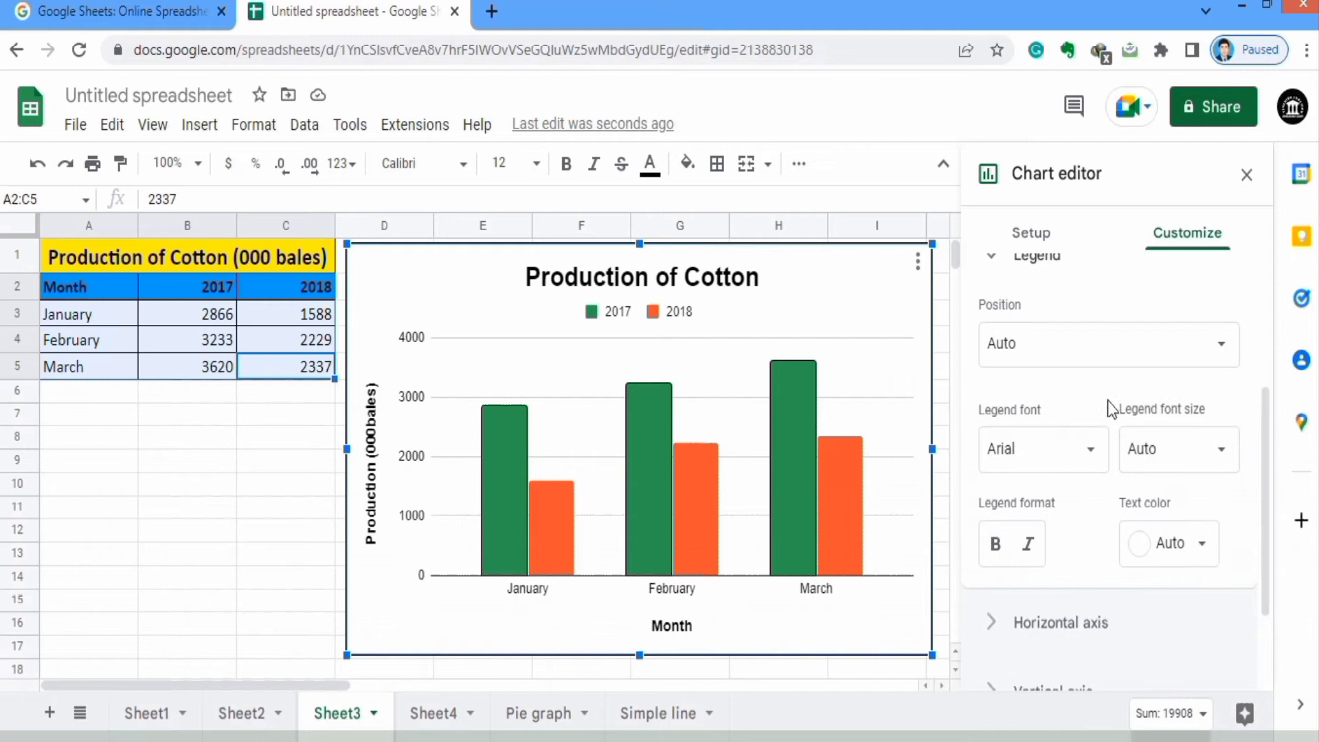
{"action": "left_click", "coordinate": [1223, 351]}
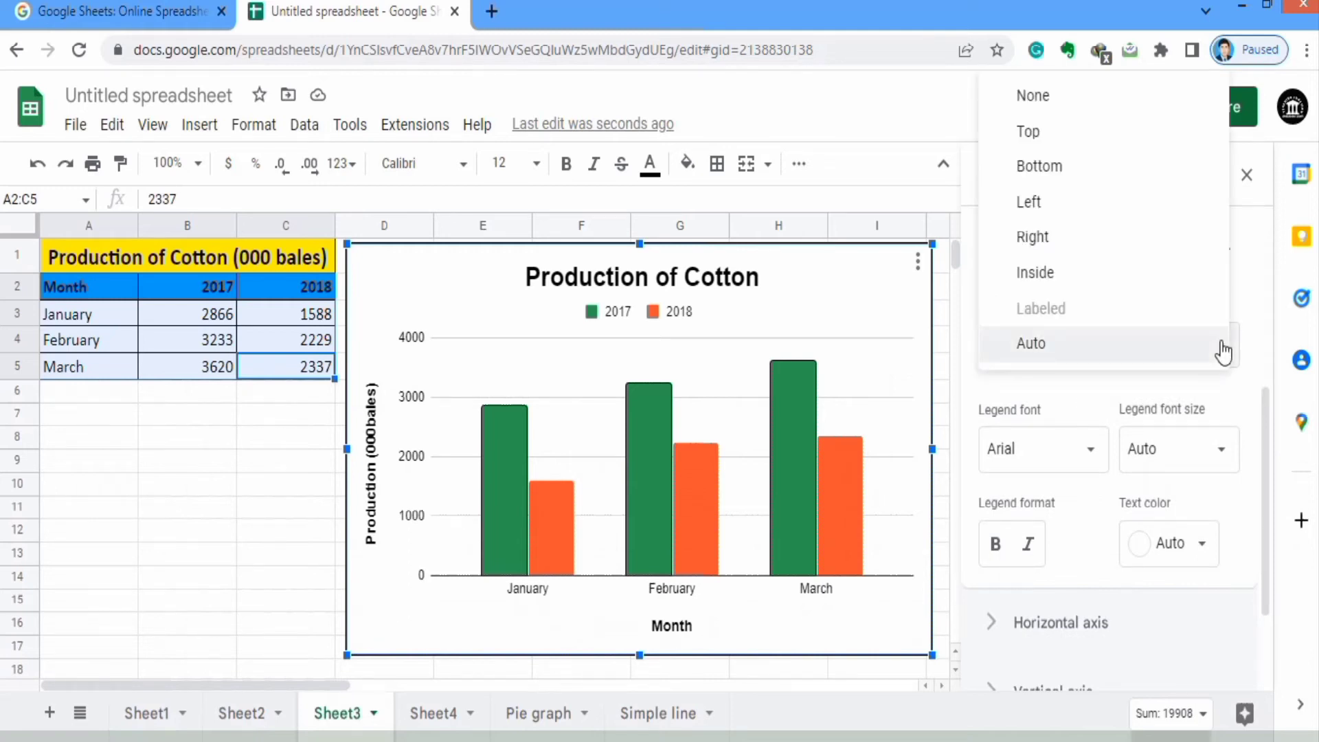
{"action": "left_click", "coordinate": [1111, 134]}
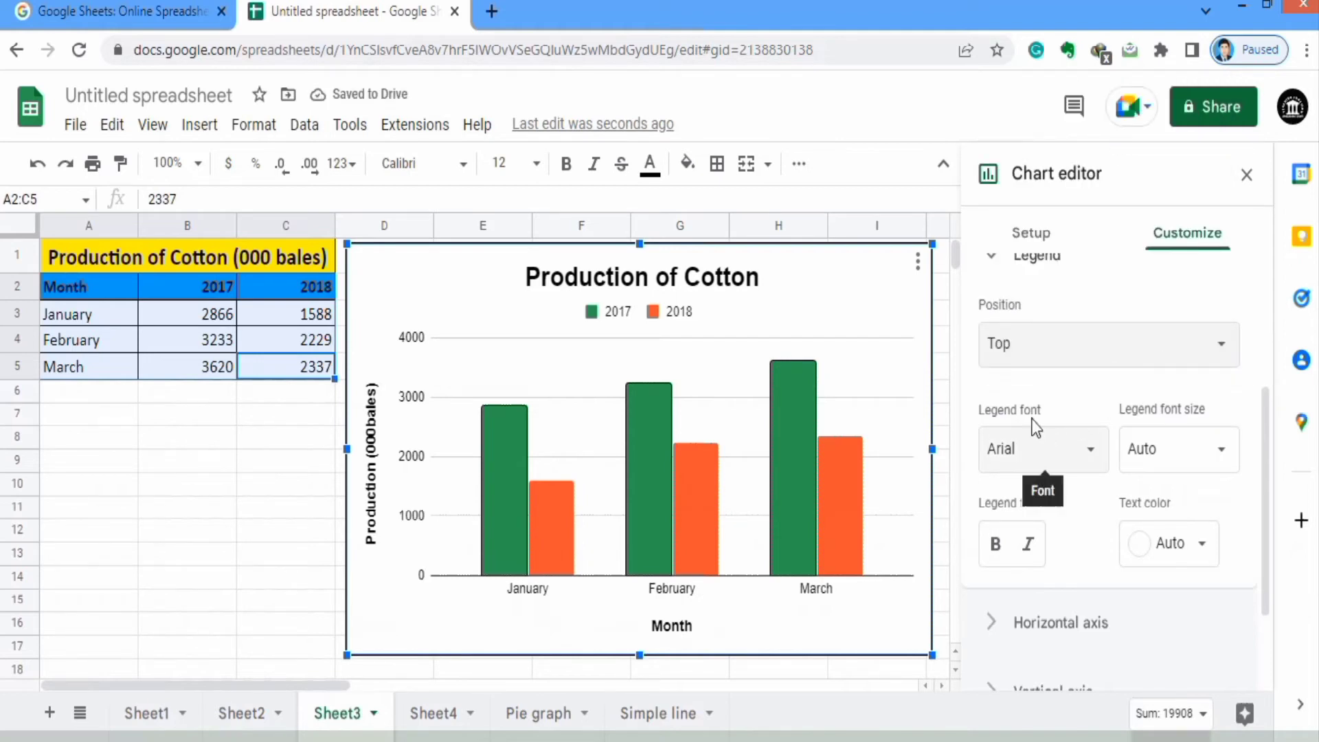
{"action": "left_click", "coordinate": [1227, 457]}
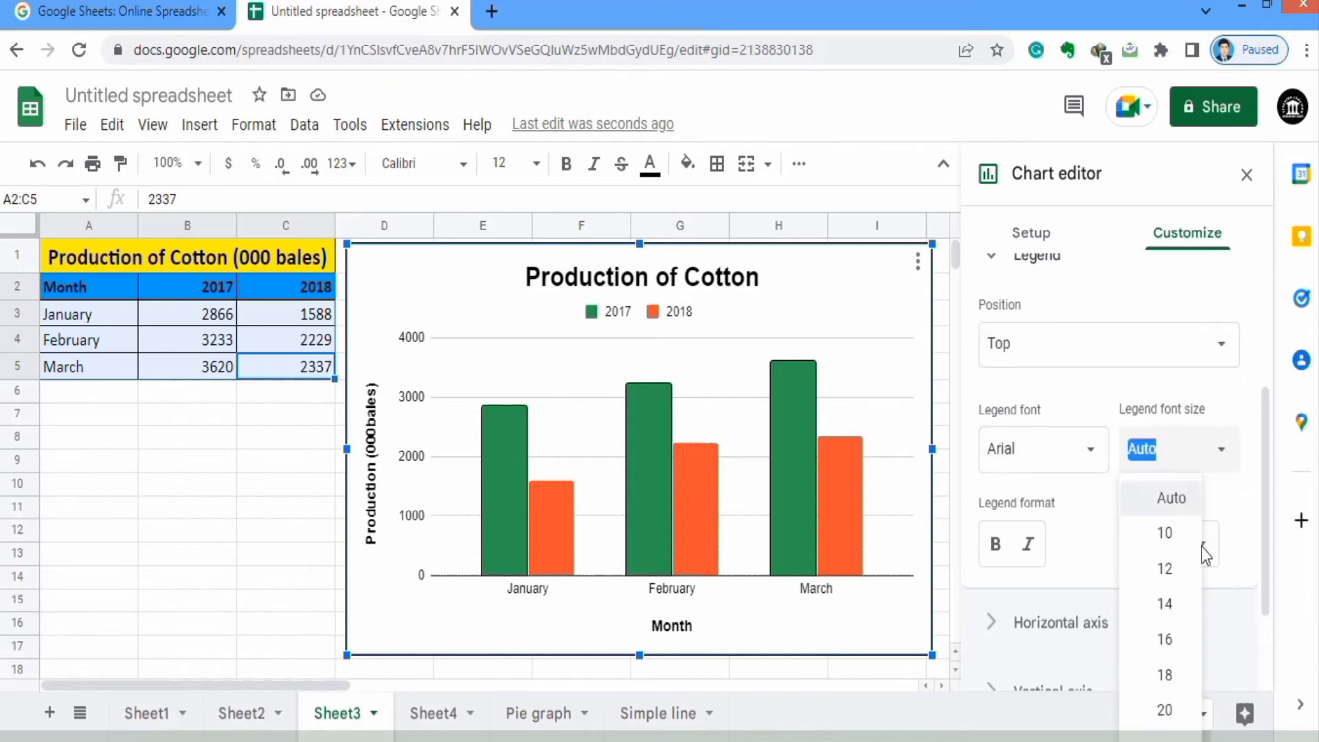
{"action": "left_click", "coordinate": [1173, 611]}
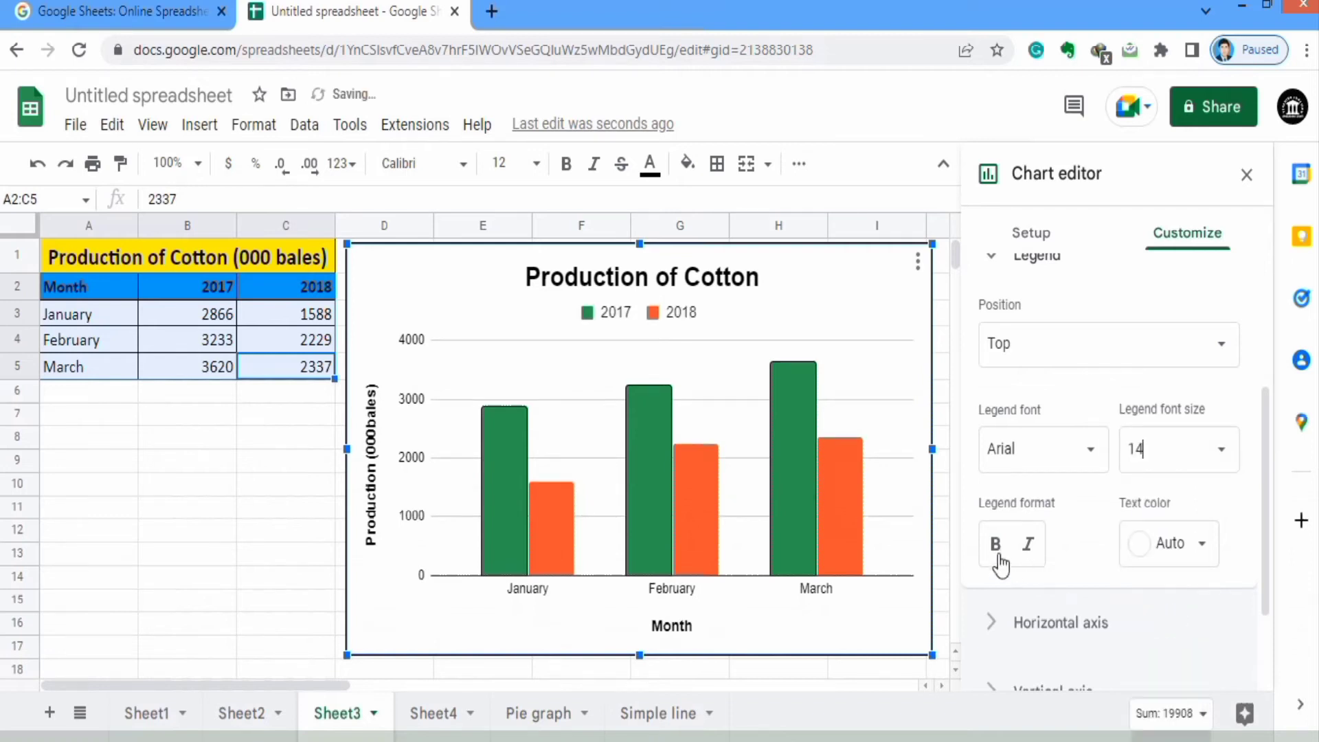
Make the chart legend text bold and set its color to standard black
{"action": "left_click", "coordinate": [996, 546]}
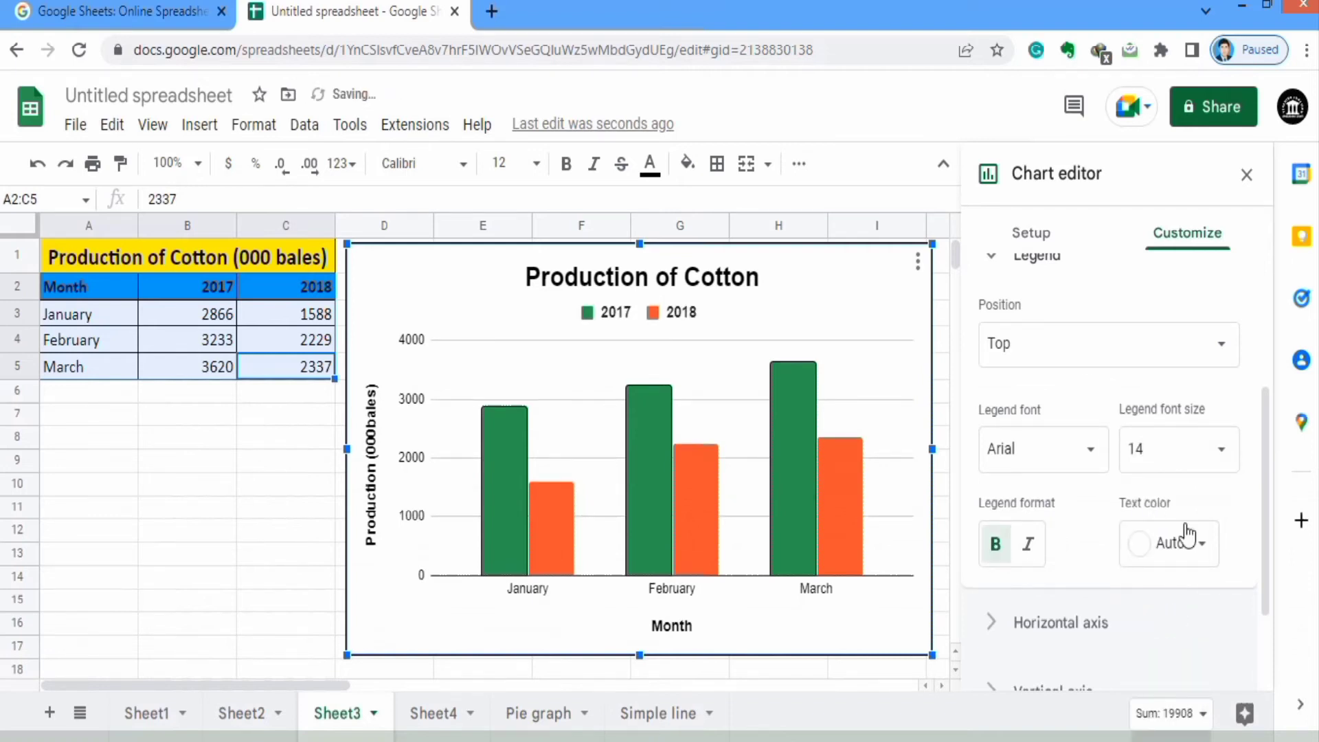
{"action": "left_click", "coordinate": [1198, 547]}
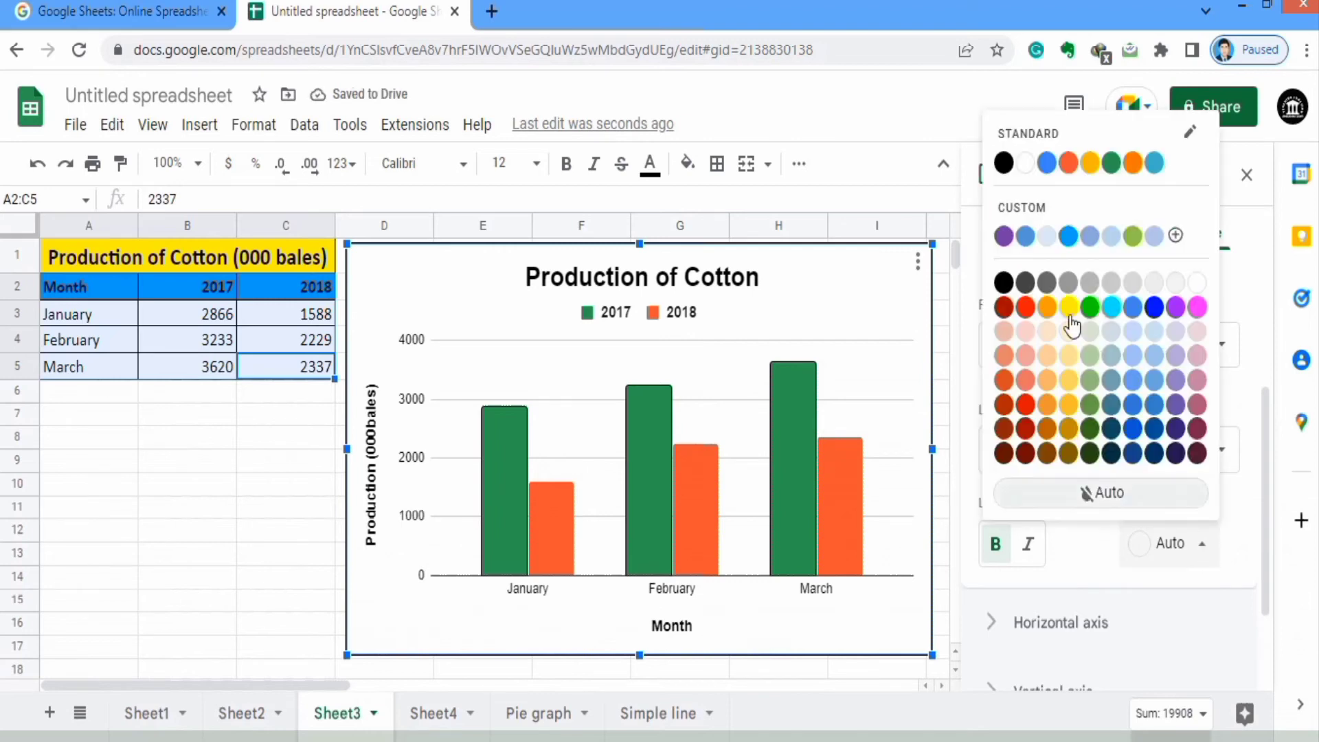
{"action": "left_click", "coordinate": [1003, 163]}
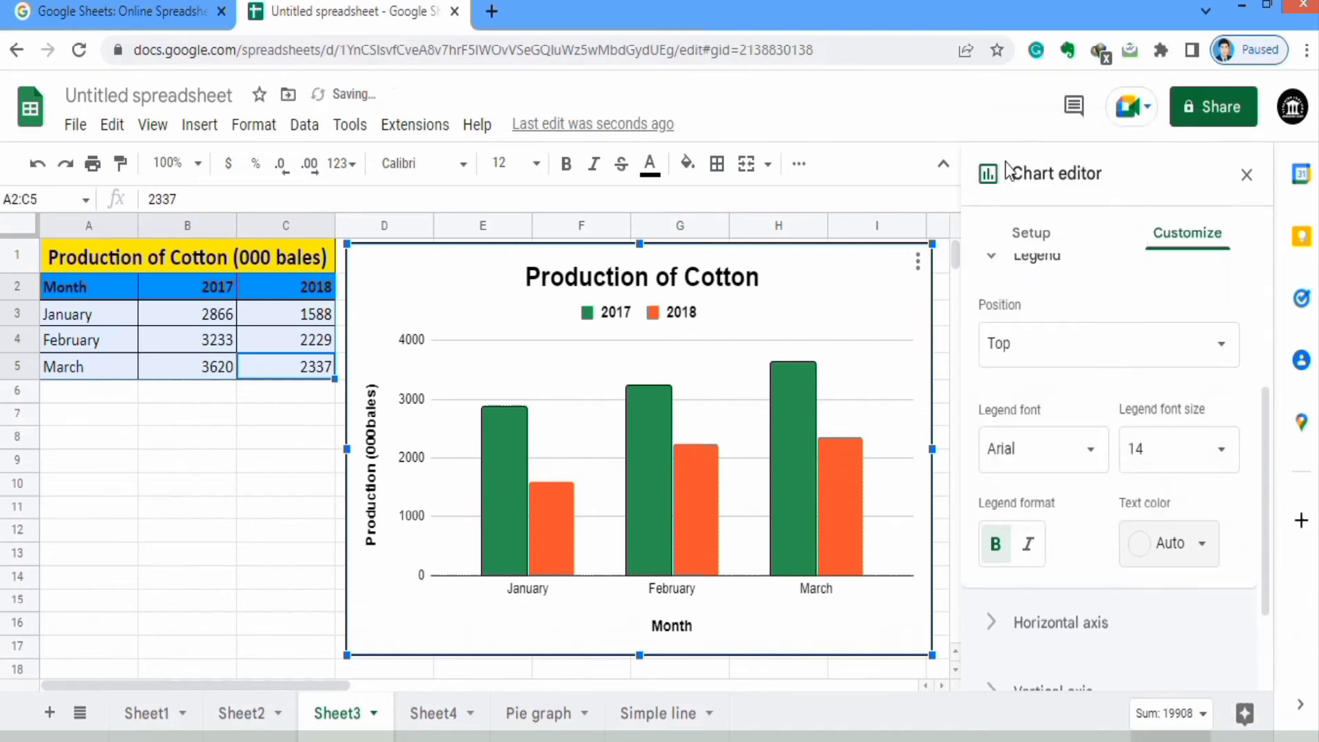
Format the horizontal axis labels with font size 14, bold style and standard black text
{"action": "left_click_drag", "start_coordinate": [1264, 412], "coordinate": [1263, 518]}
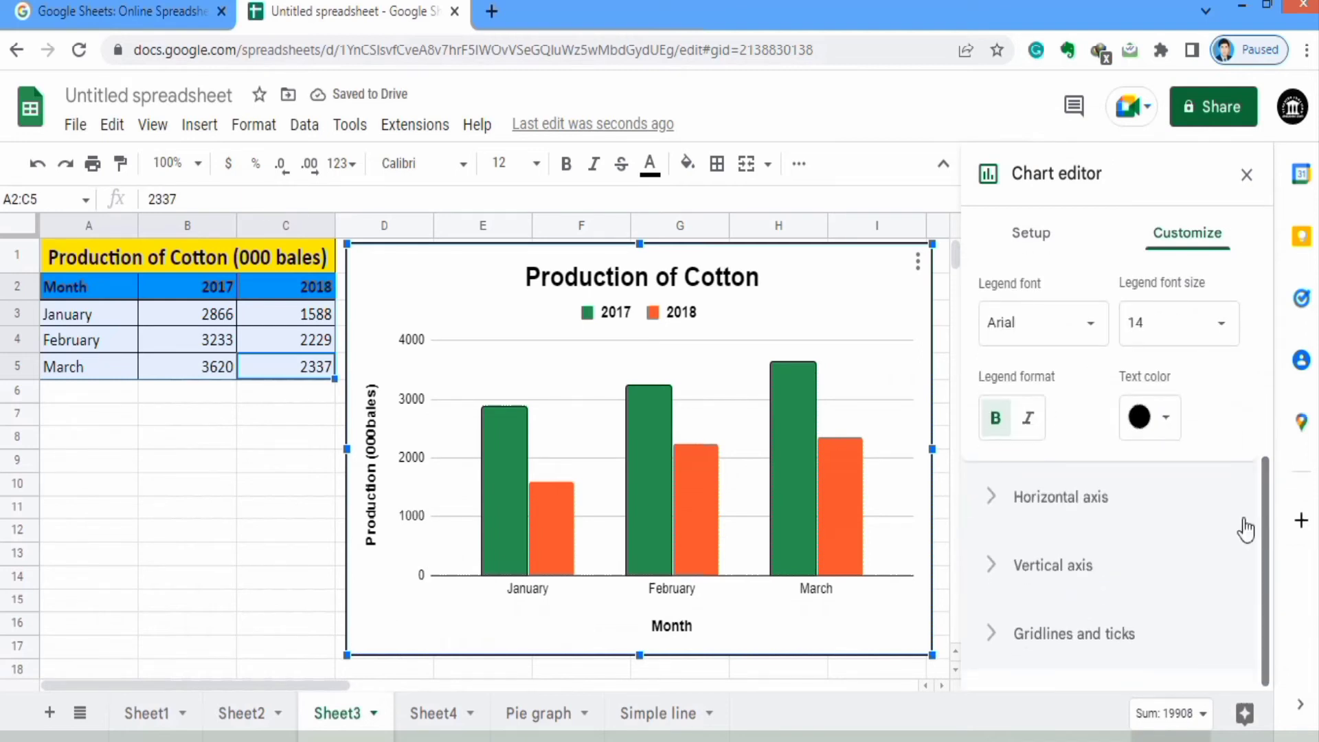
{"action": "left_click", "coordinate": [1056, 500]}
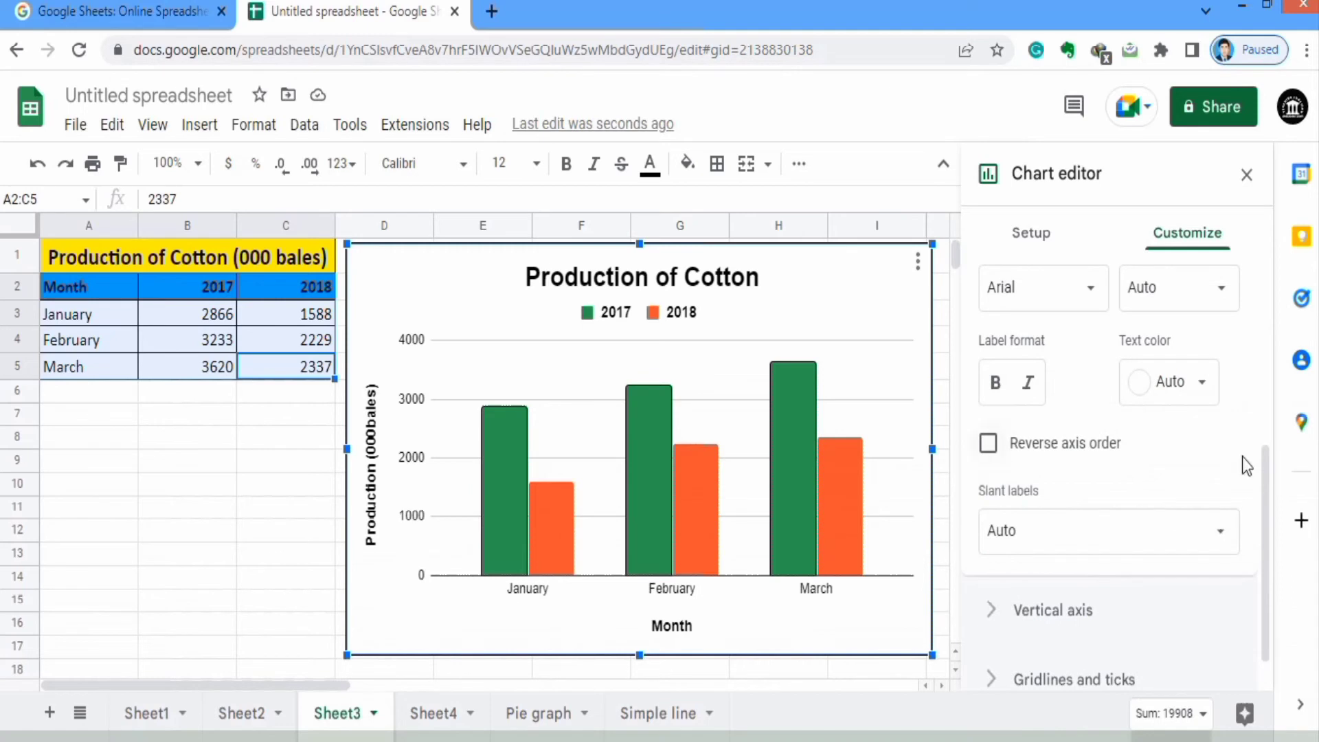
{"action": "left_click_drag", "start_coordinate": [1262, 484], "coordinate": [1263, 428]}
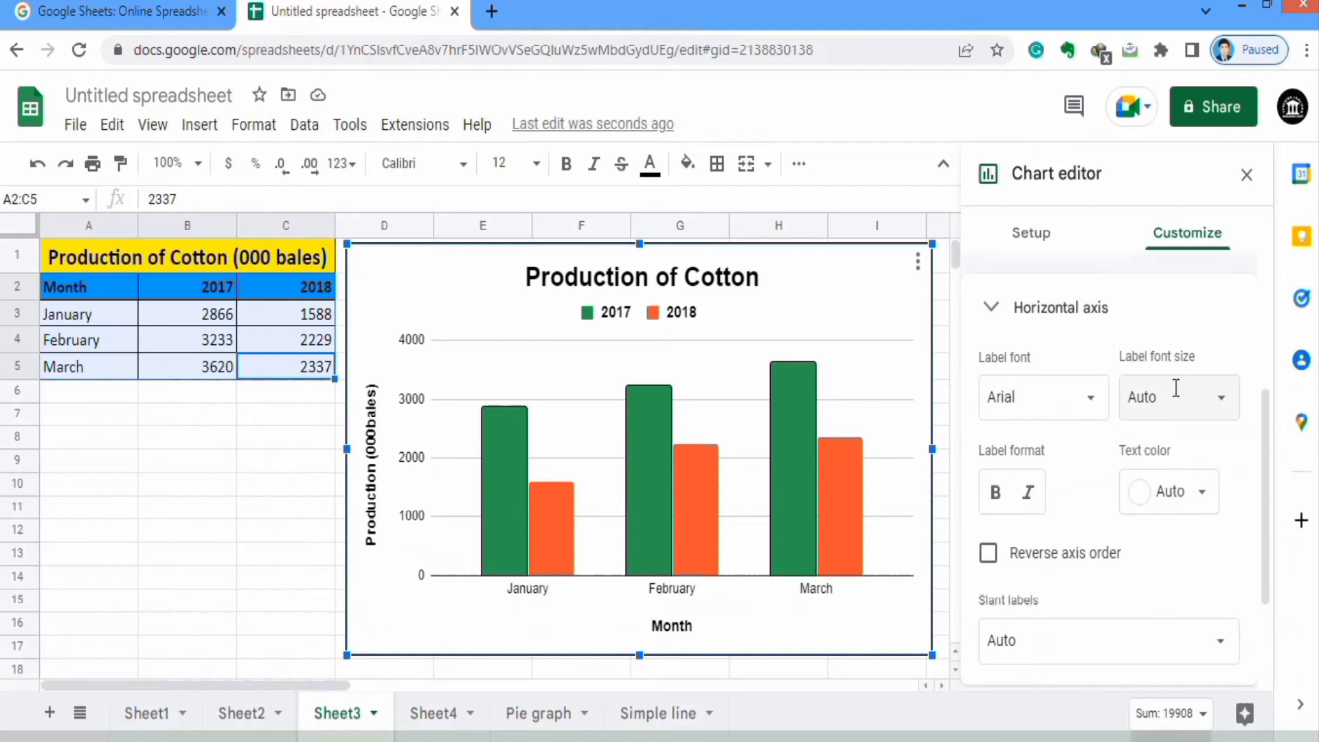
{"action": "left_click", "coordinate": [1225, 406]}
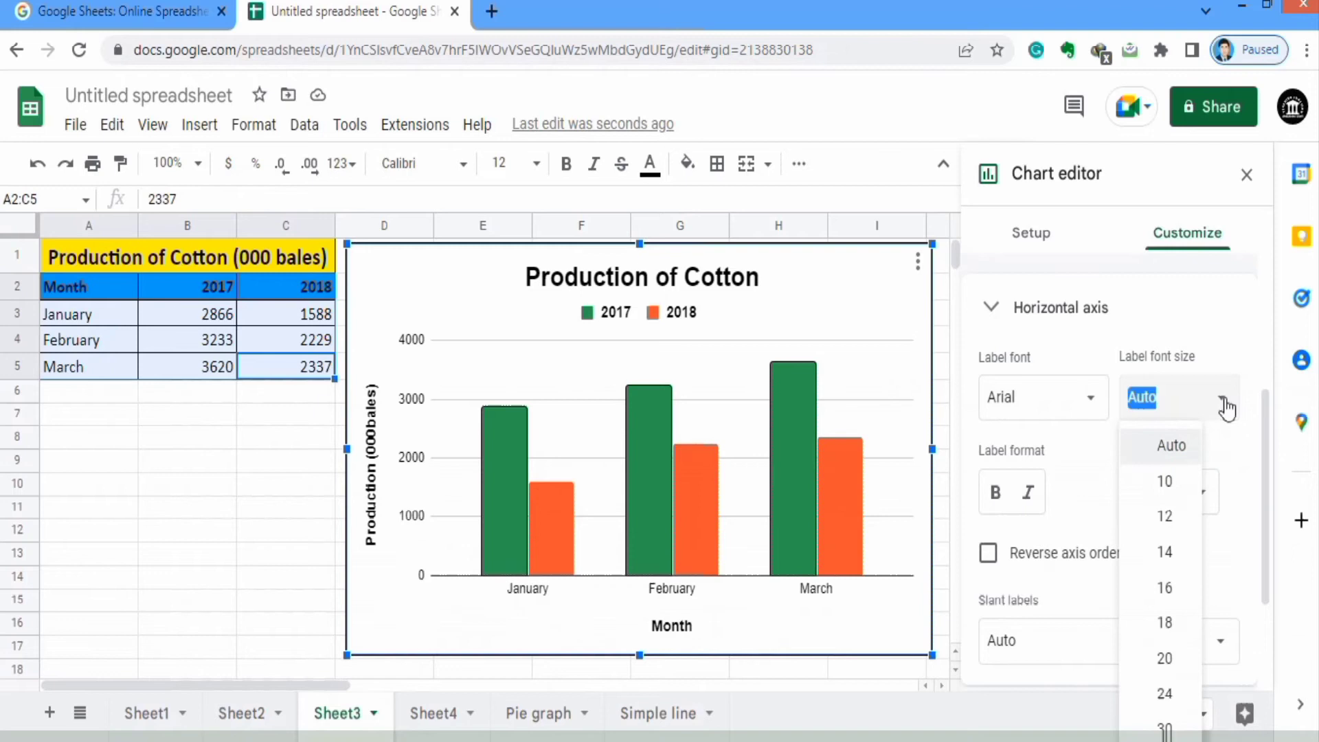
{"action": "left_click", "coordinate": [1168, 552]}
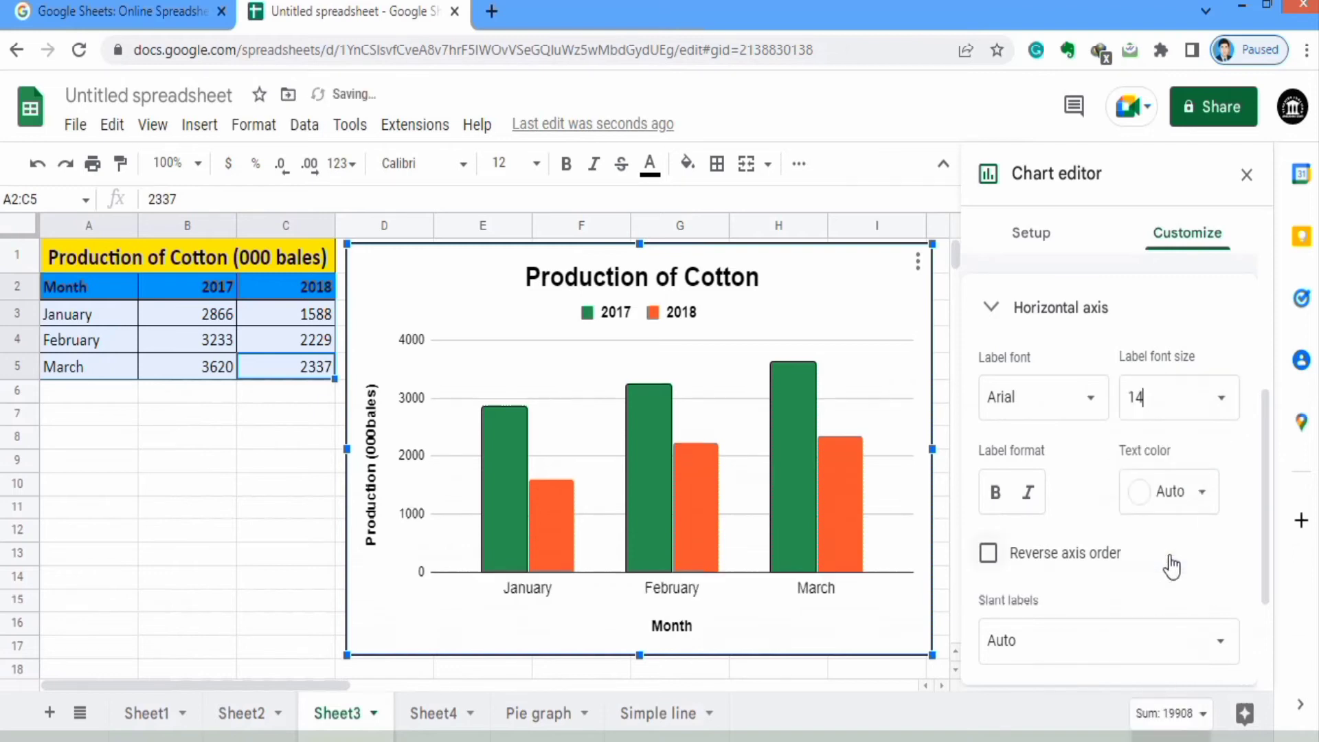
{"action": "left_click", "coordinate": [1004, 501]}
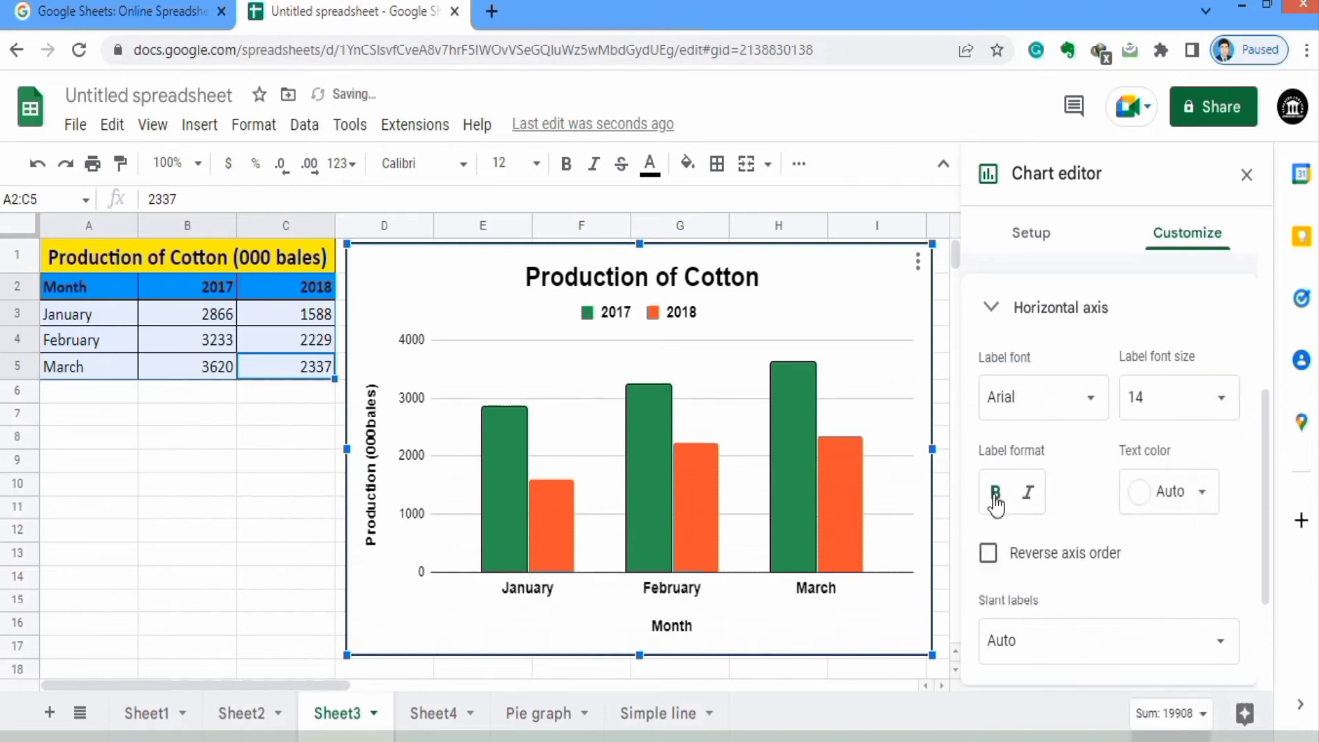
{"action": "left_click", "coordinate": [1203, 500]}
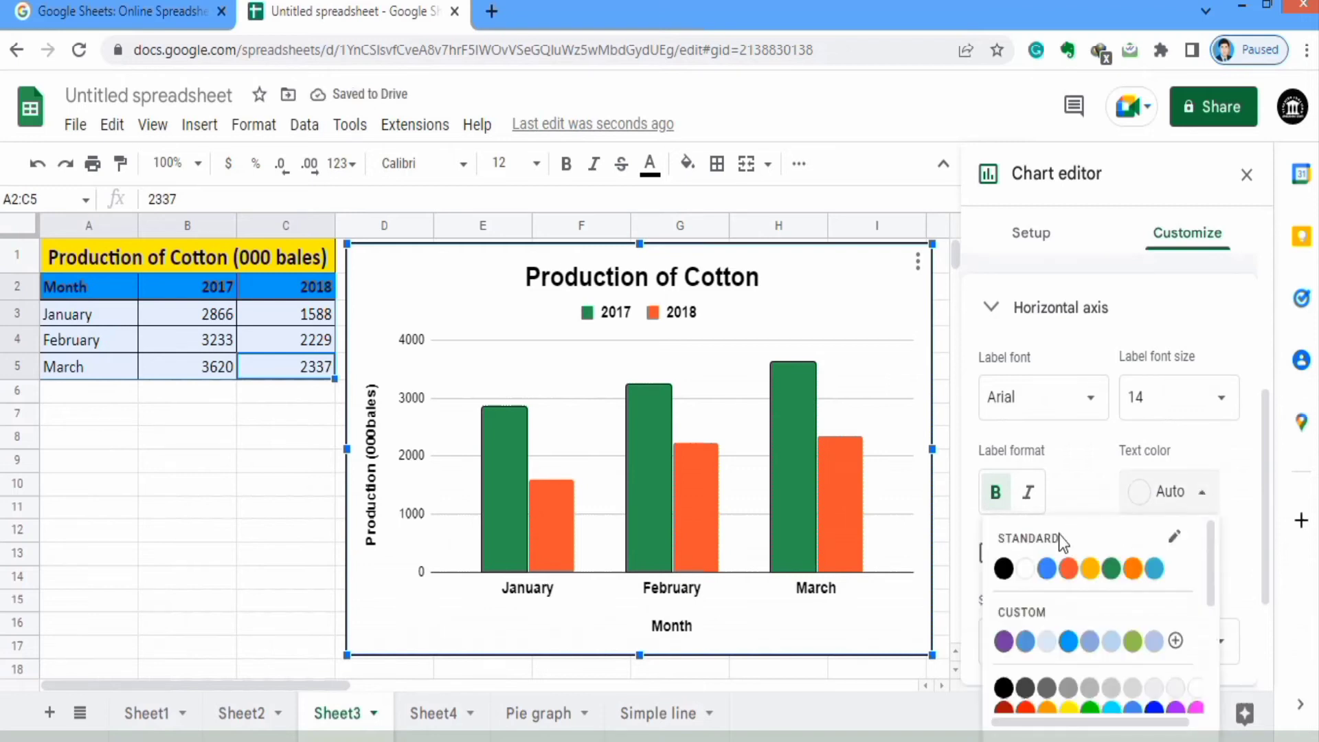
{"action": "left_click", "coordinate": [1003, 569]}
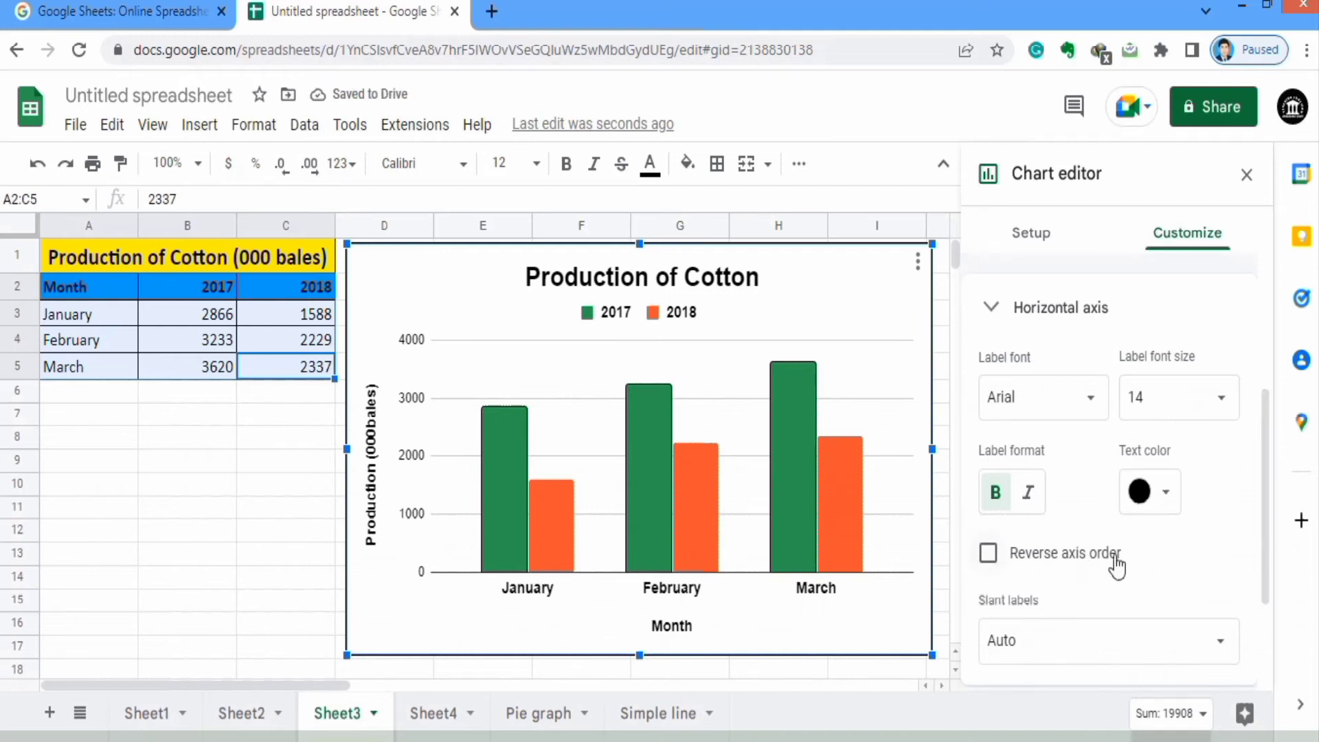
Format the vertical axis labels with font size 14, bold style and standard black text
{"action": "left_click_drag", "start_coordinate": [1267, 504], "coordinate": [1262, 538]}
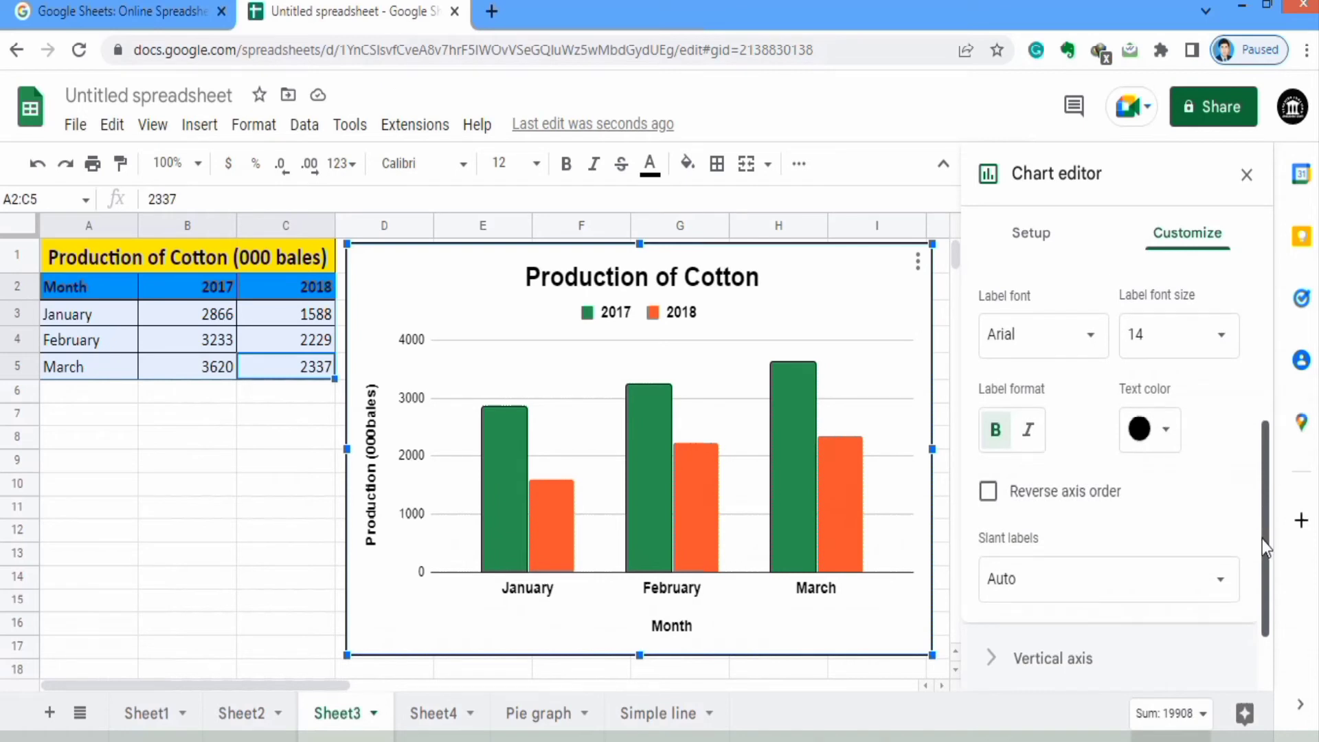
{"action": "left_click_drag", "start_coordinate": [1265, 531], "coordinate": [1264, 596]}
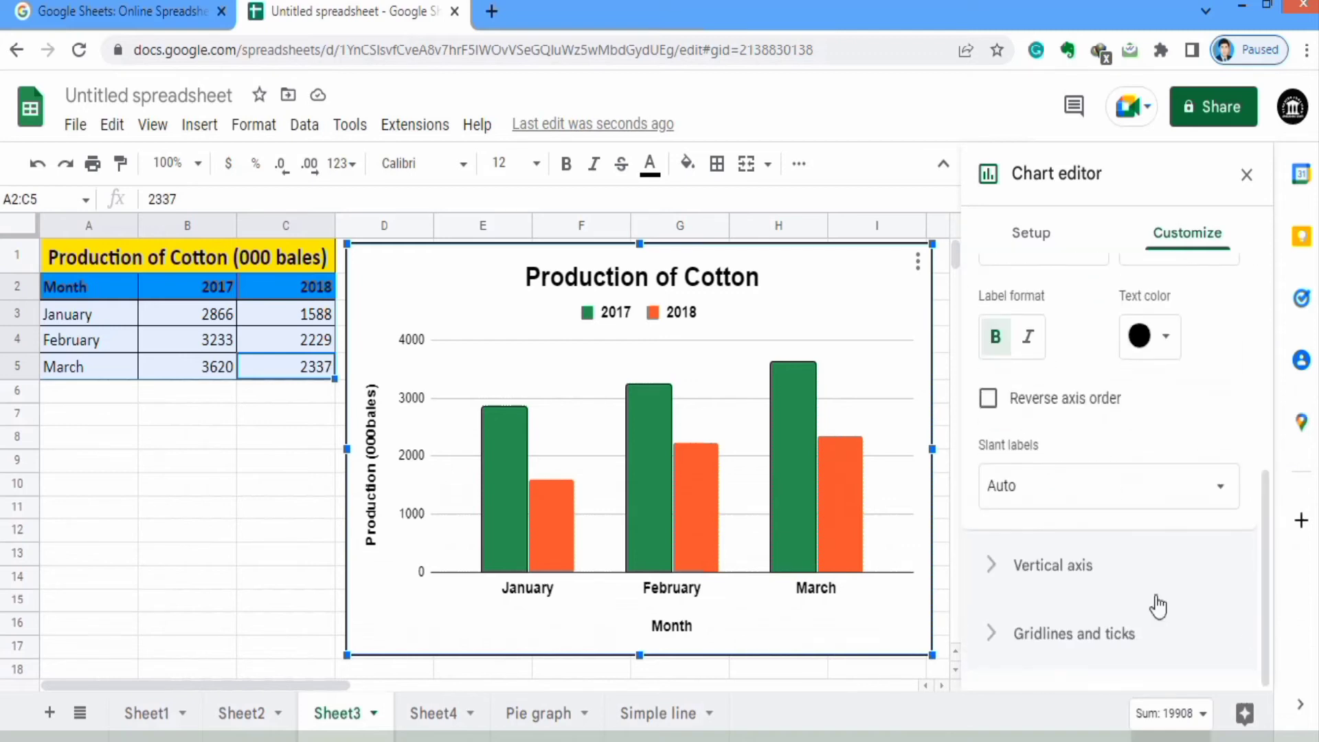
{"action": "left_click", "coordinate": [1061, 560]}
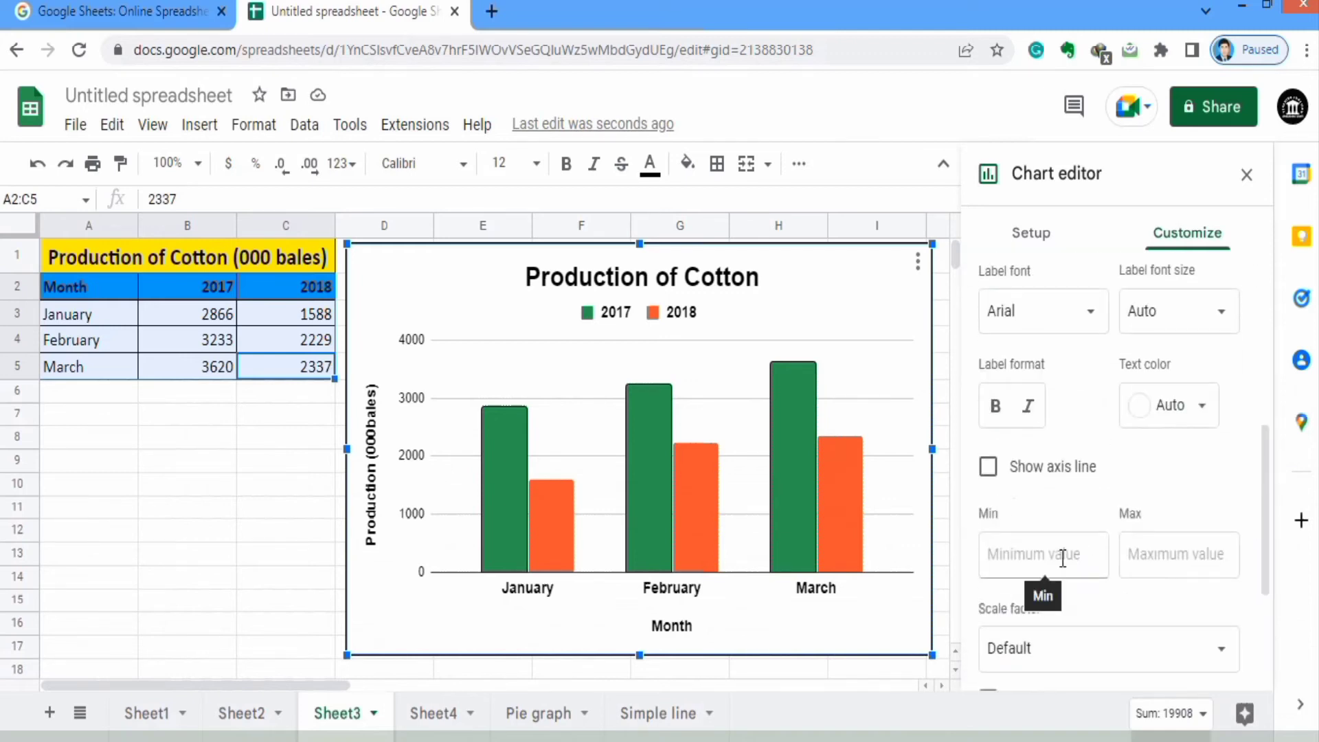
{"action": "left_click_drag", "start_coordinate": [1263, 463], "coordinate": [1264, 434]}
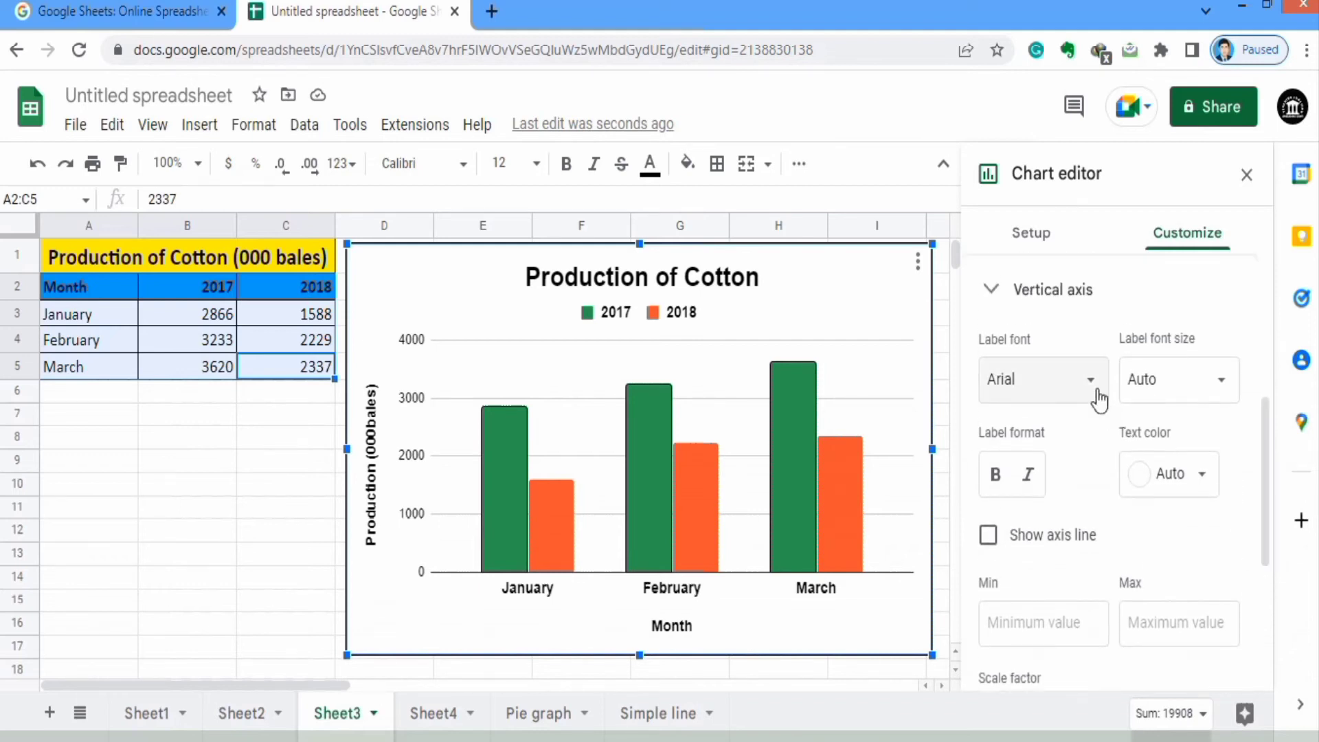
{"action": "left_click", "coordinate": [1221, 388]}
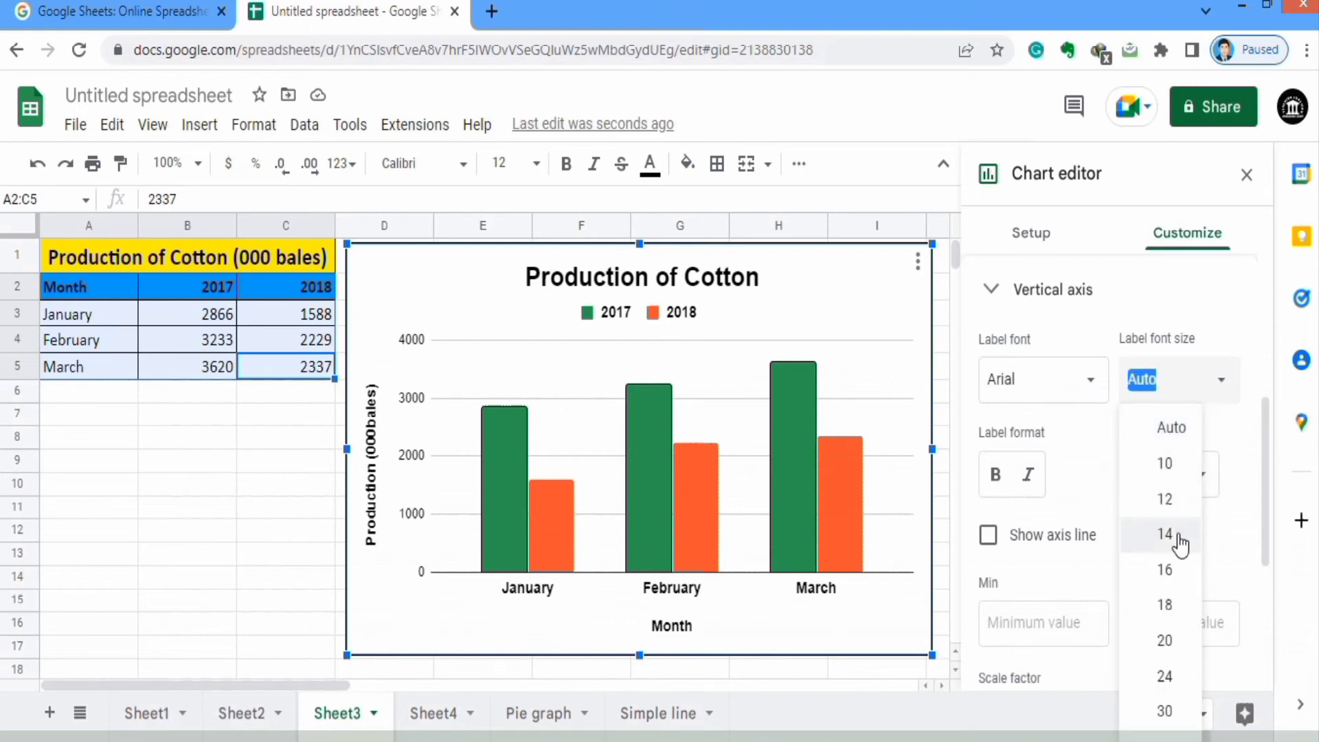
{"action": "left_click", "coordinate": [1179, 542]}
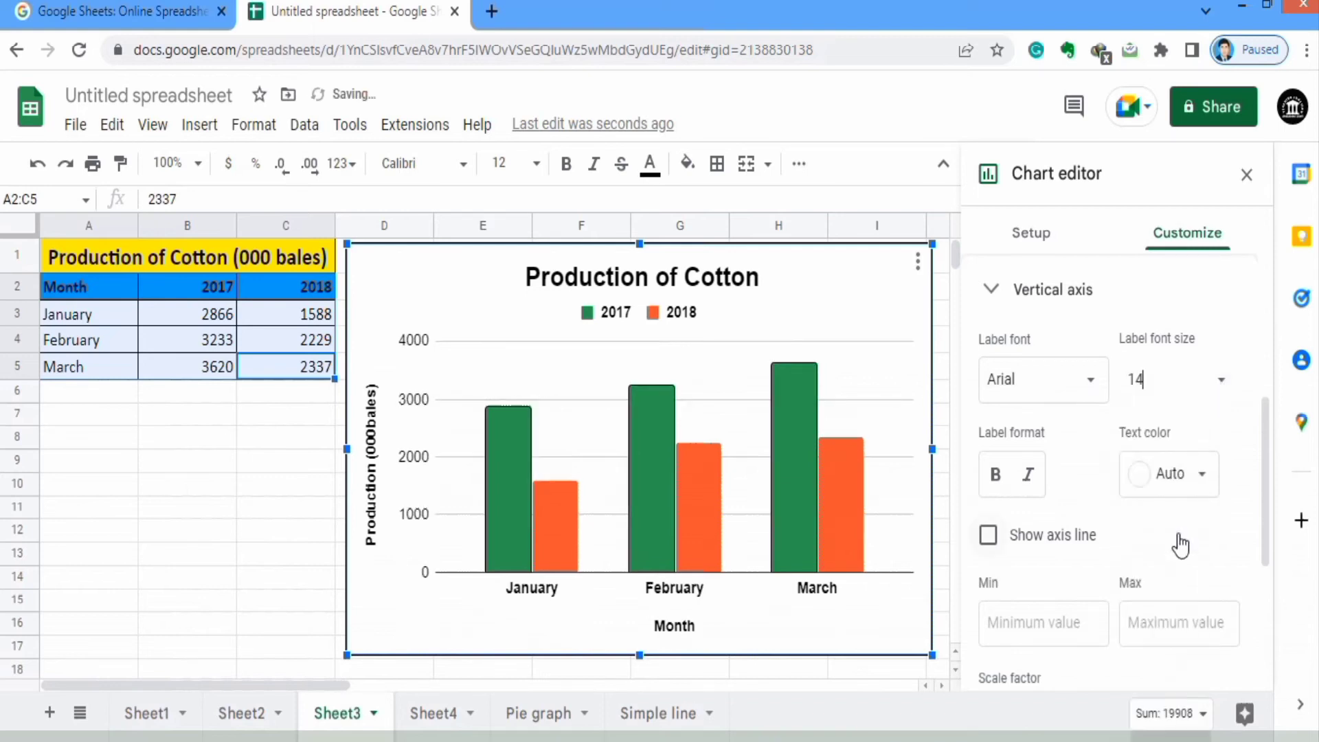
{"action": "left_click", "coordinate": [995, 478]}
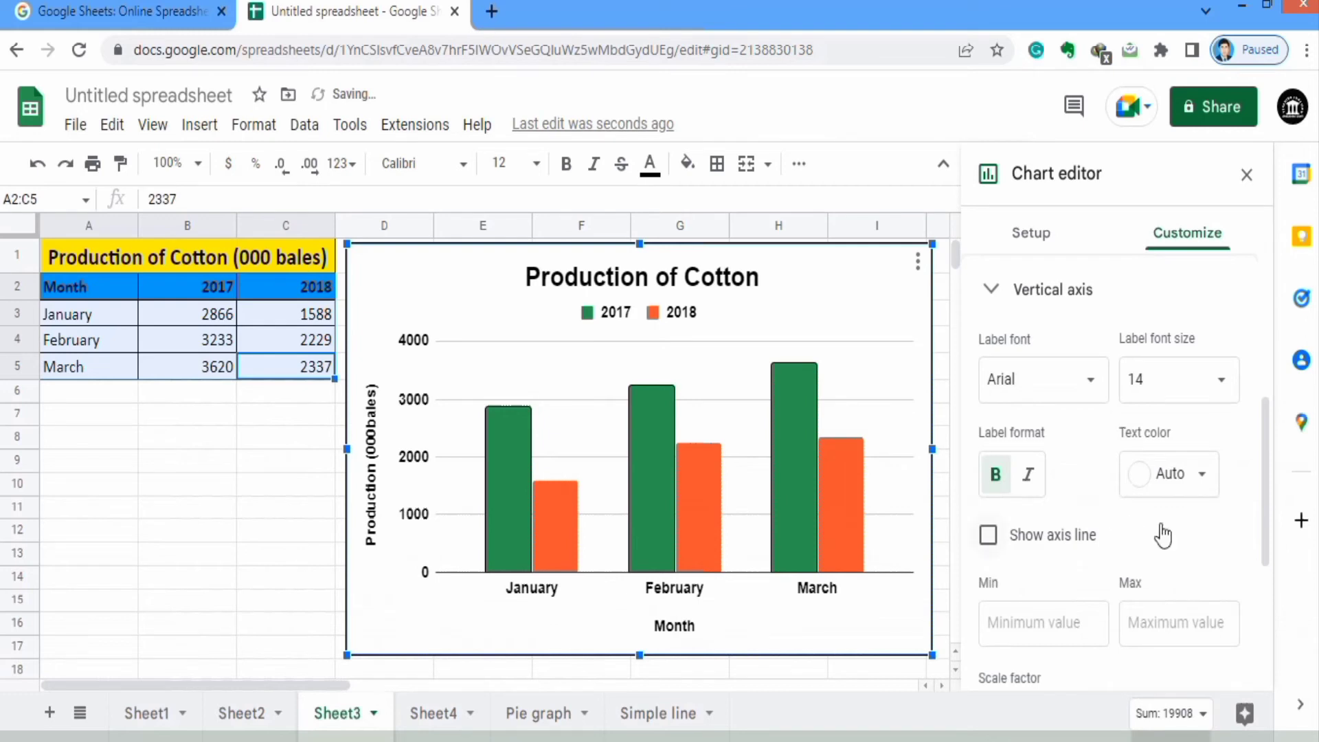
{"action": "left_click", "coordinate": [1206, 489]}
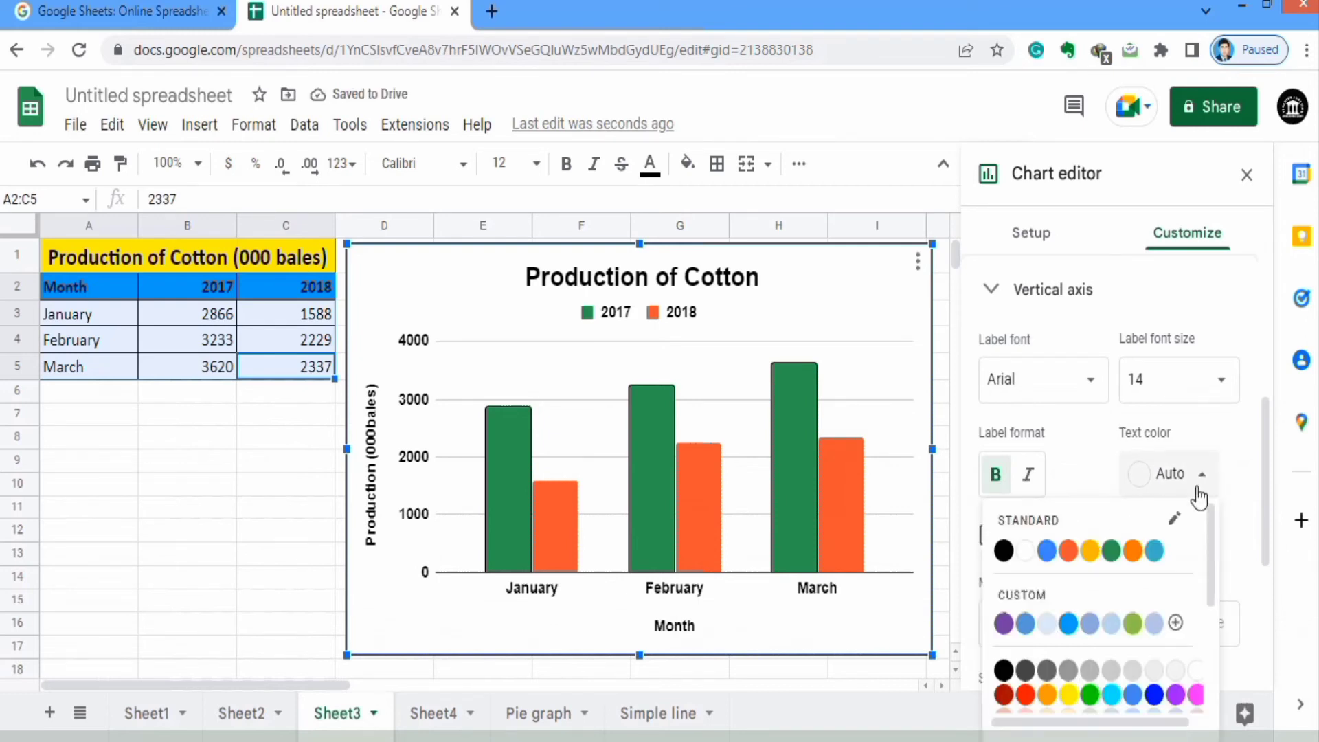
{"action": "left_click", "coordinate": [1003, 552]}
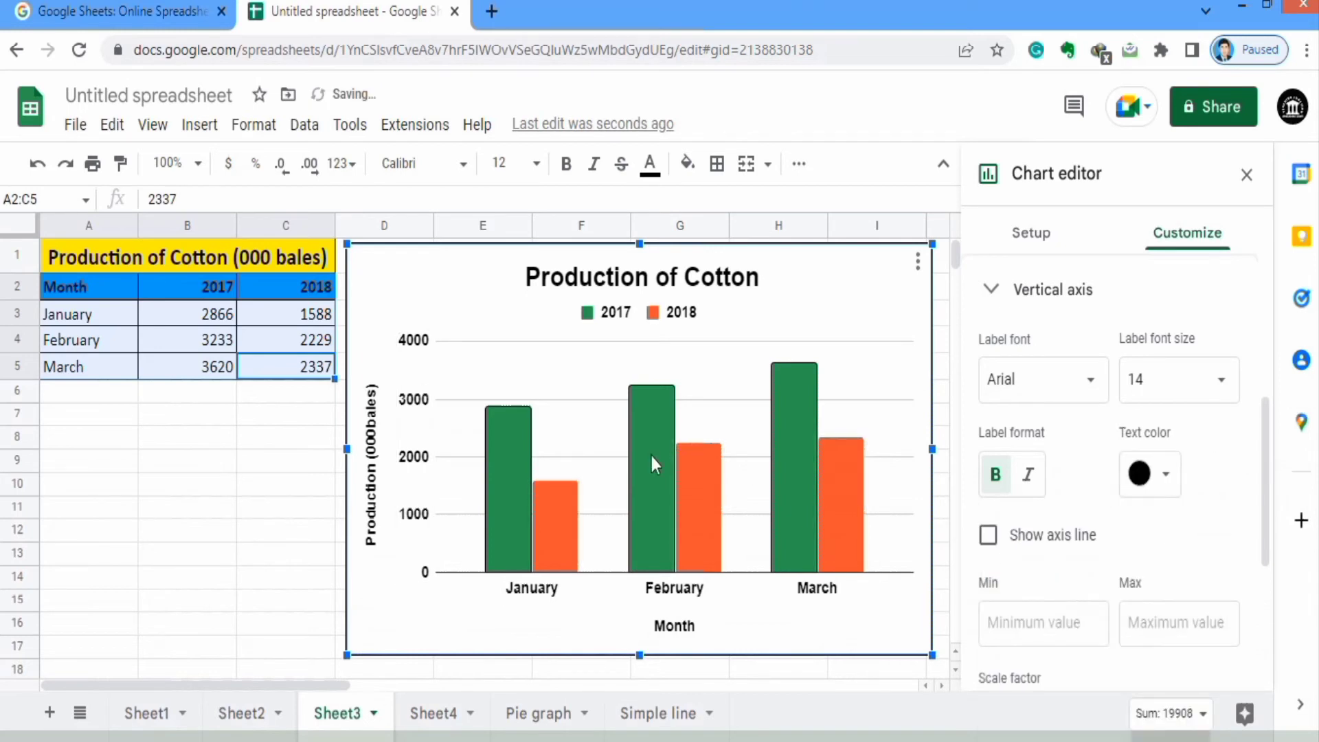
Show the vertical axis line and set the axis minimum value to 1000
{"action": "left_click", "coordinate": [987, 535]}
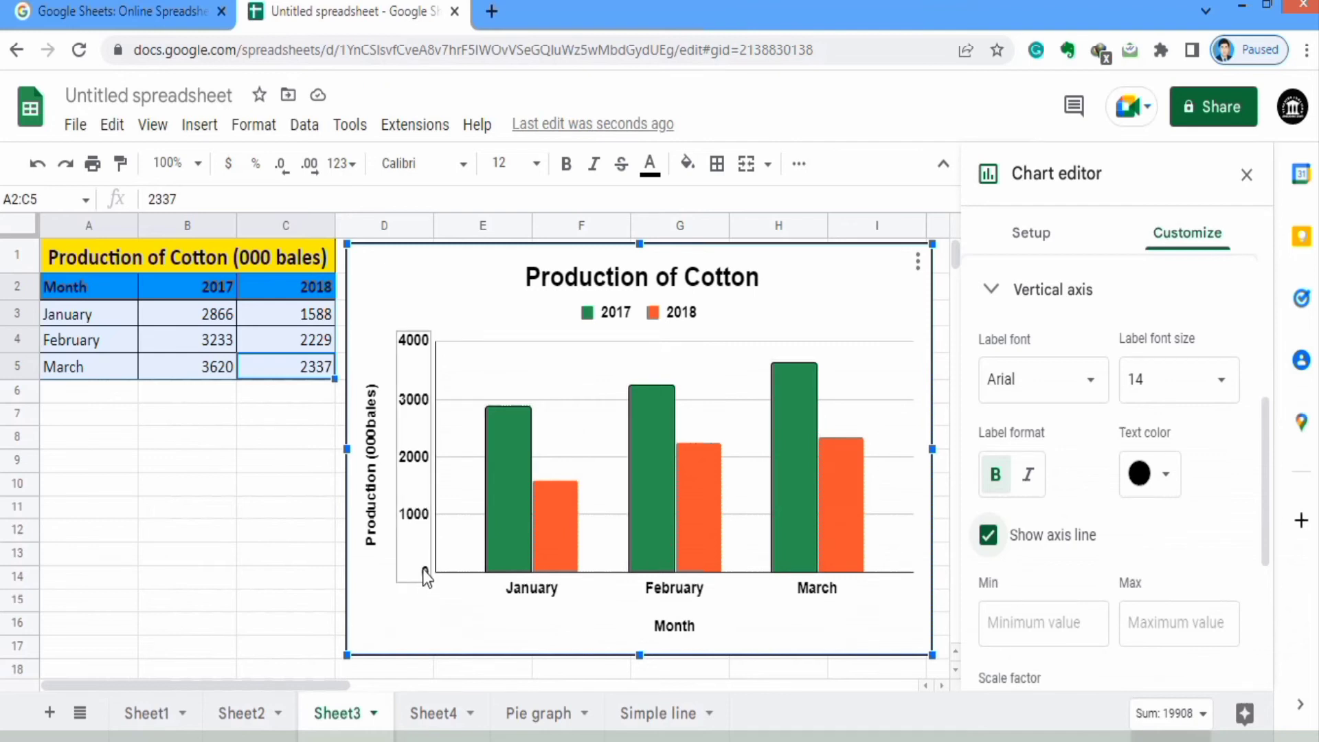
{"action": "left_click", "coordinate": [1013, 618]}
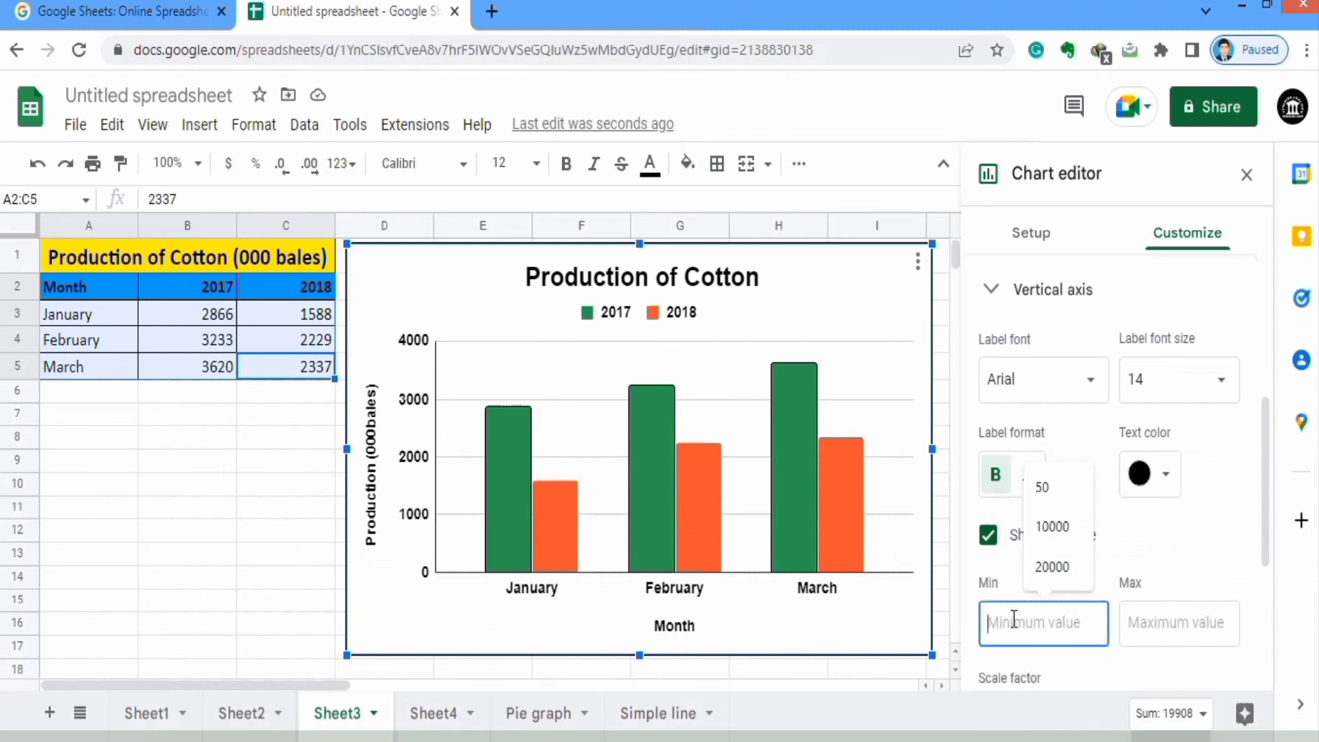
{"action": "type", "text": "1000"}
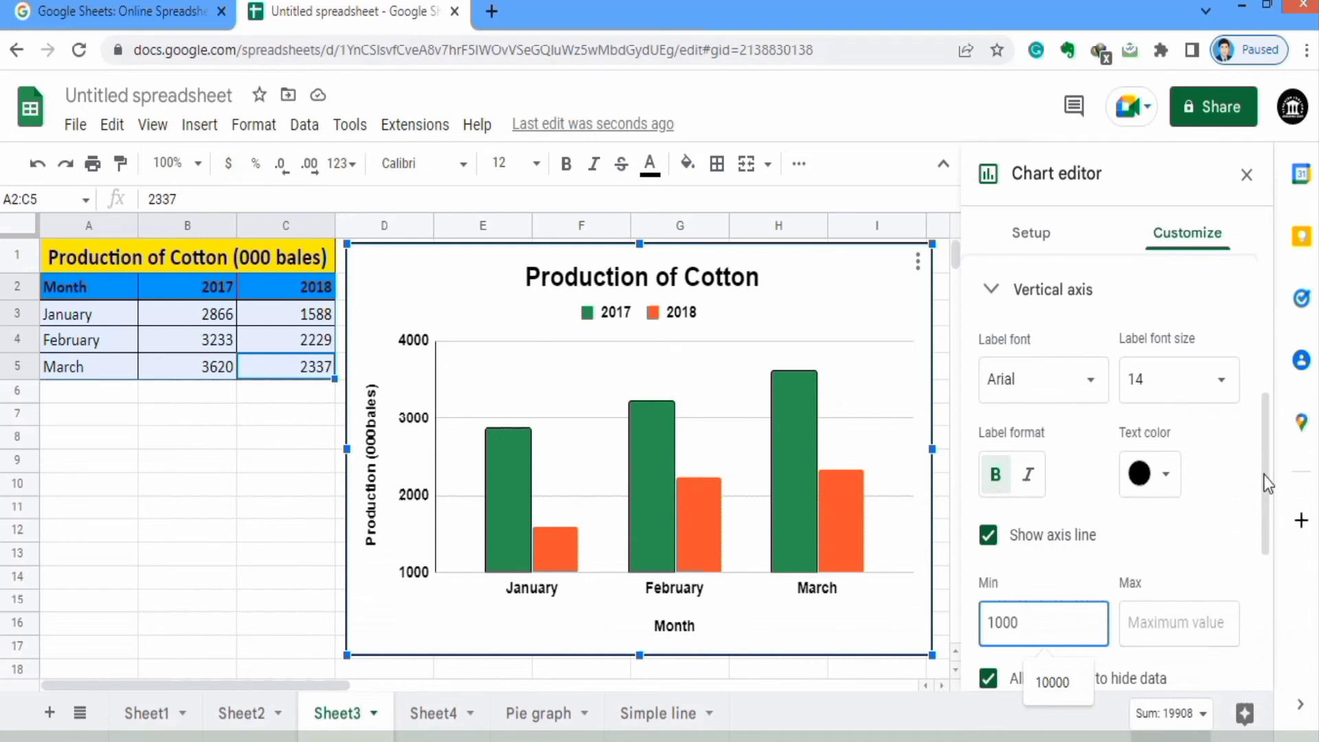
Enable major ticks on the horizontal axis, set their position to Outside, and open their line color choices
{"action": "scroll", "coordinate": [1269, 522], "scroll_direction": "down", "scroll_amount": 3}
{"action": "scroll", "coordinate": [1271, 549], "scroll_direction": "down", "scroll_amount": 3}
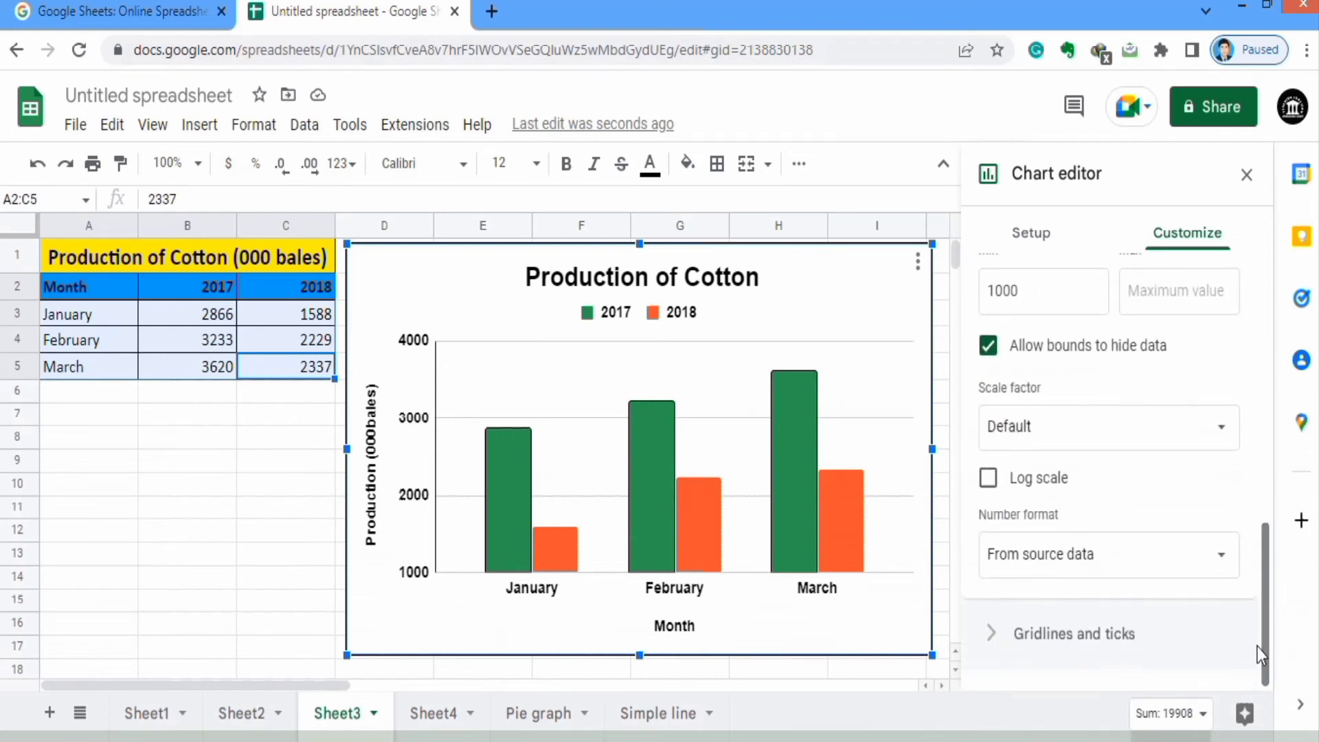
{"action": "left_click", "coordinate": [1082, 633]}
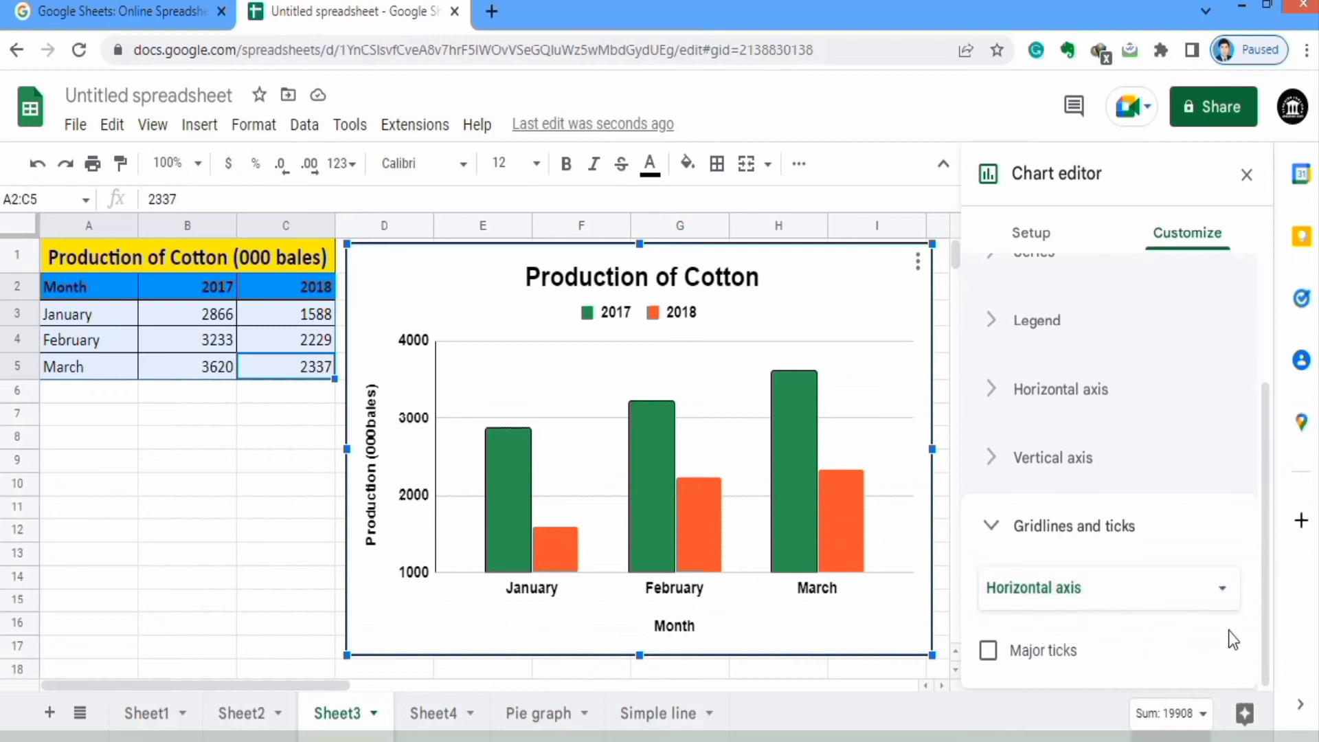
{"action": "left_click", "coordinate": [988, 653]}
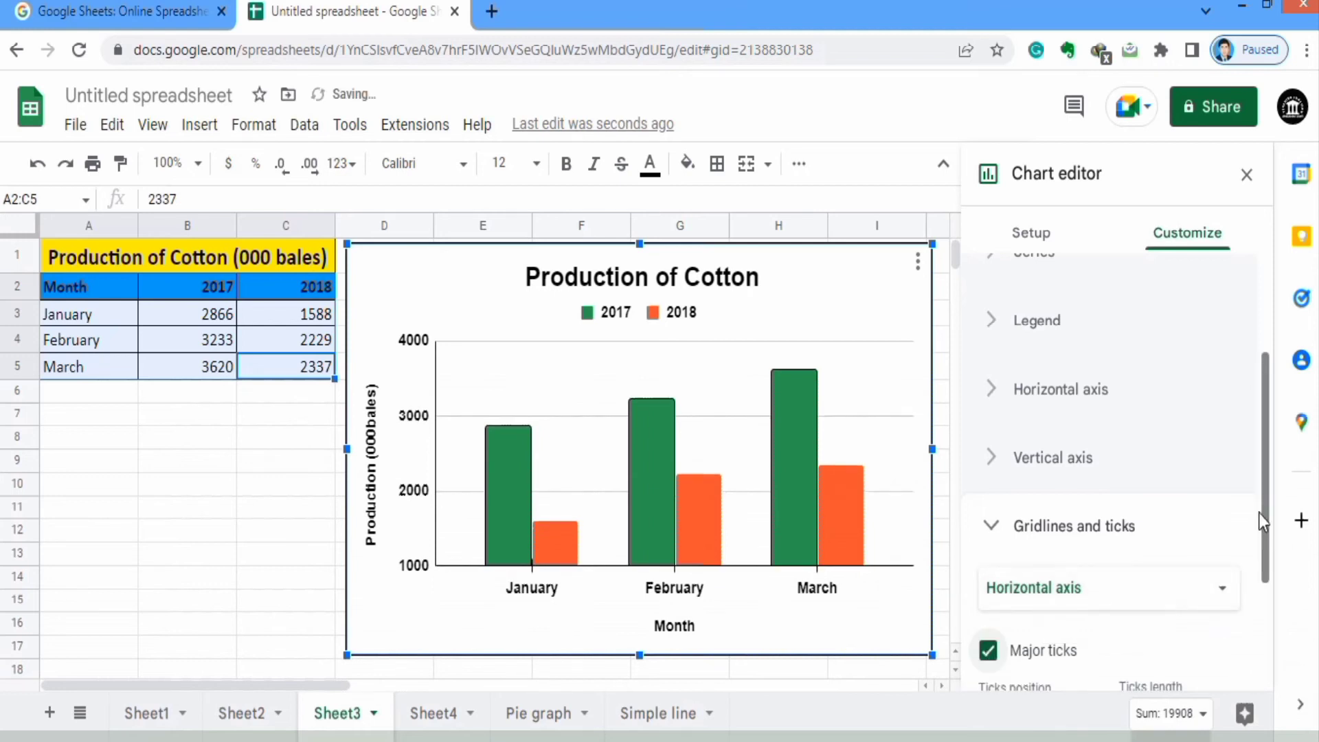
{"action": "left_click_drag", "start_coordinate": [1264, 513], "coordinate": [1262, 618]}
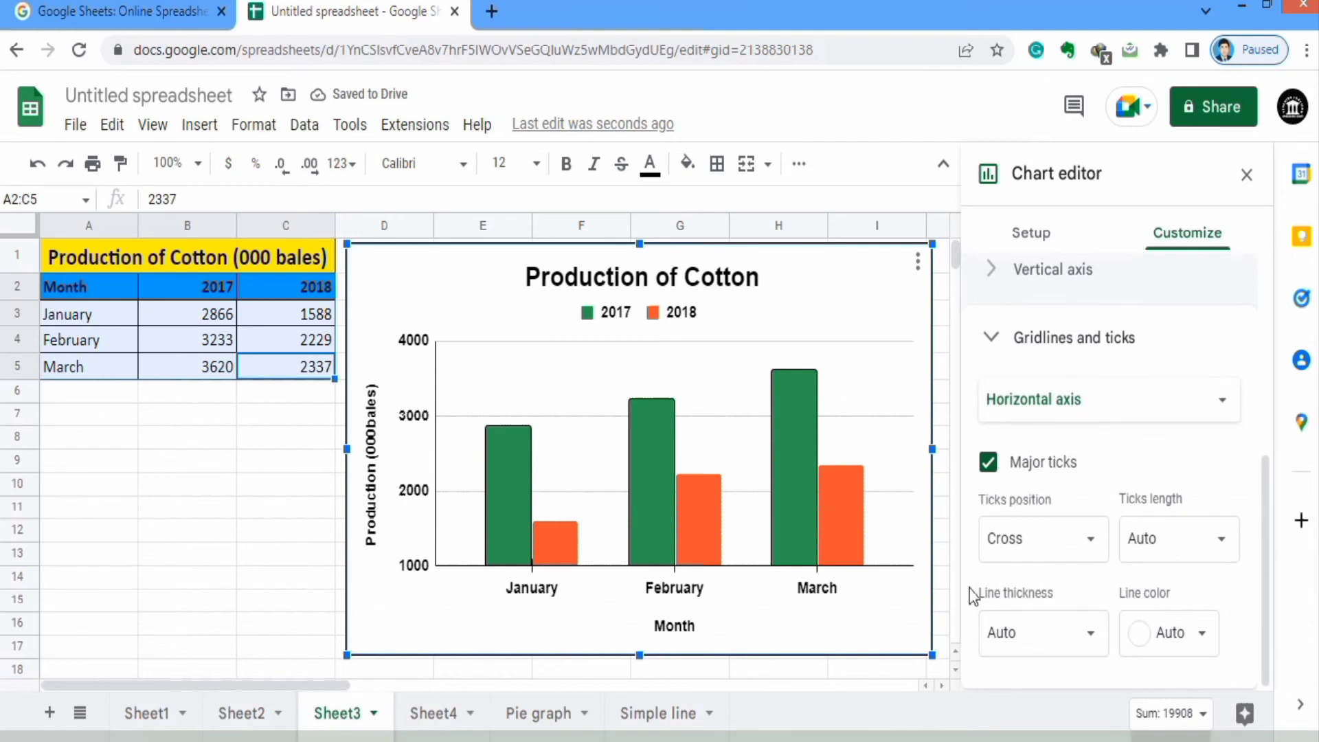
{"action": "left_click", "coordinate": [1094, 548]}
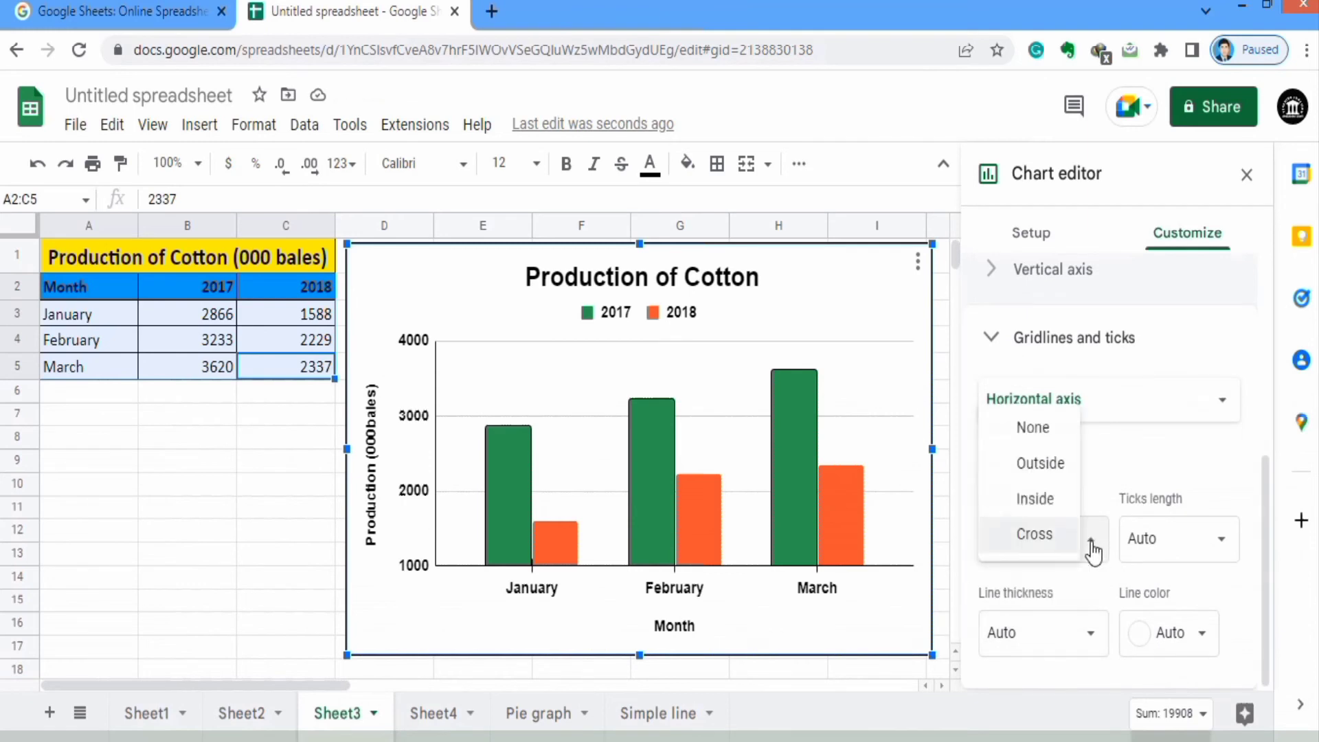
{"action": "left_click", "coordinate": [1041, 464]}
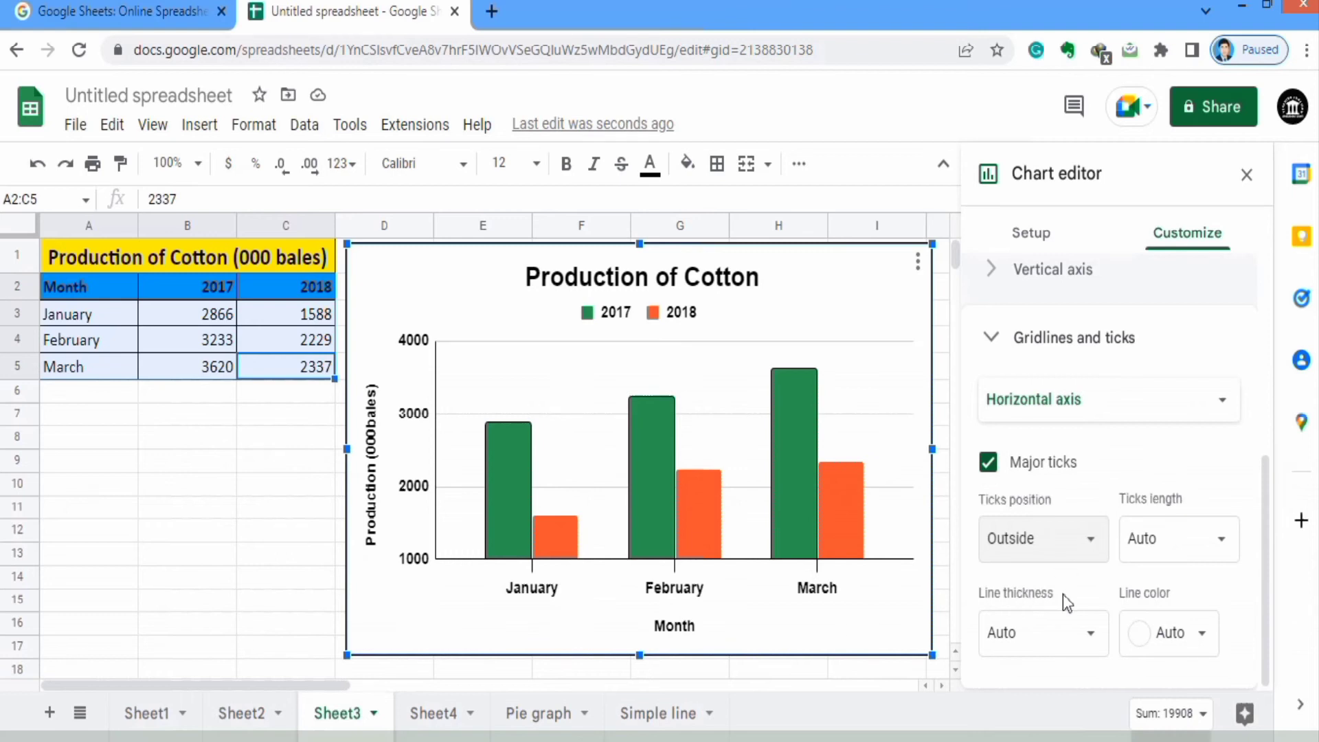
{"action": "left_click", "coordinate": [1205, 642]}
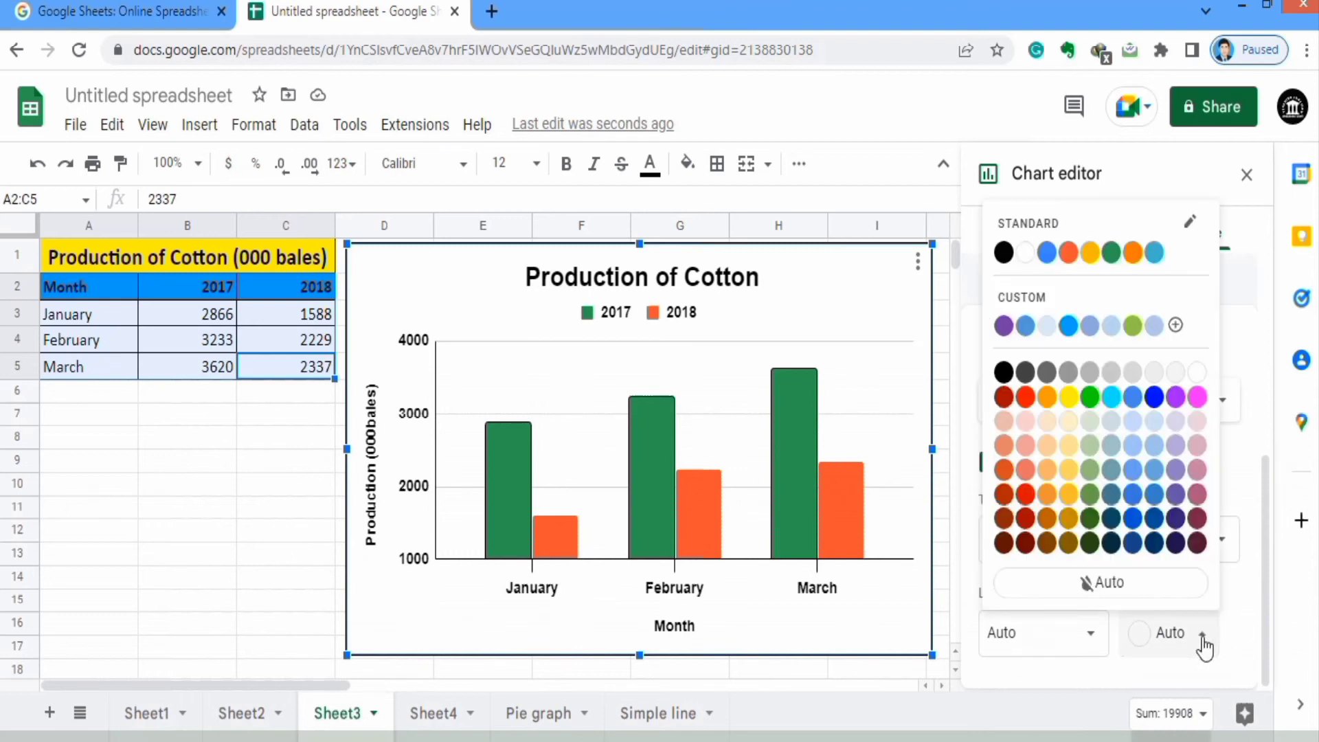
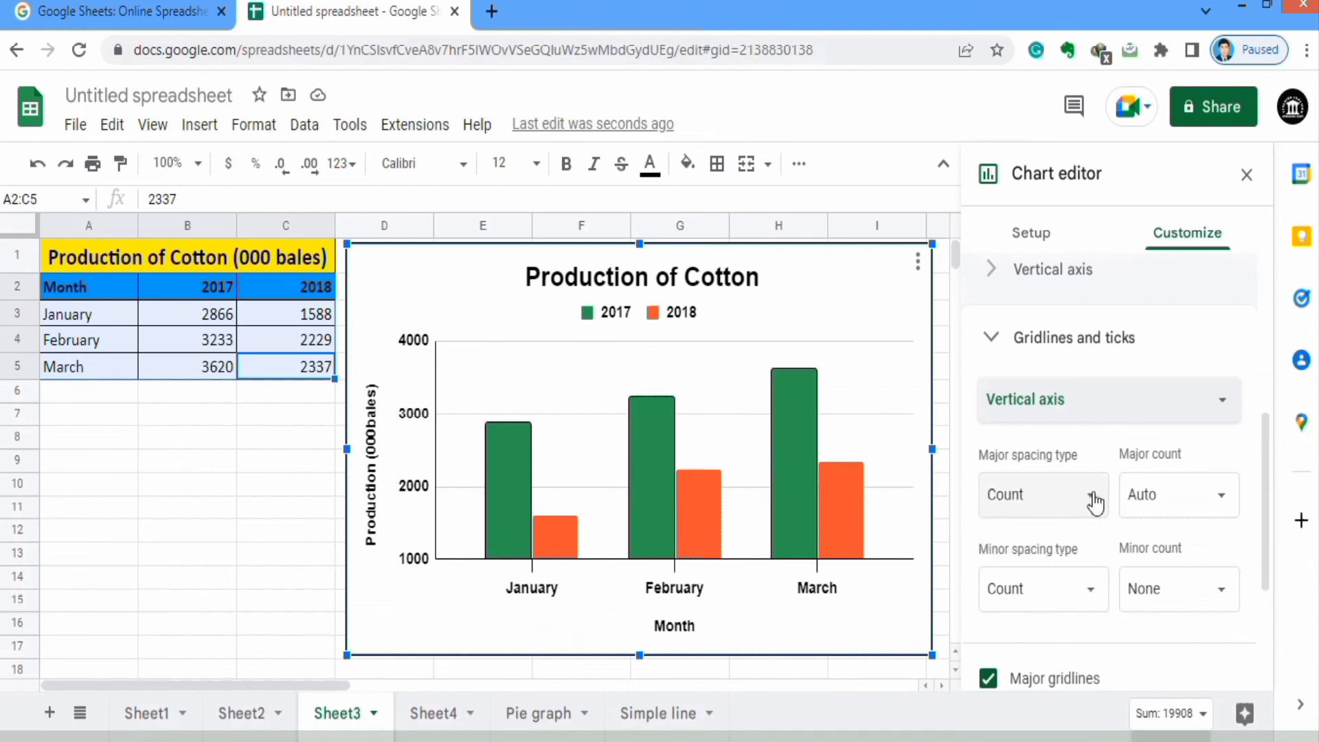
Set the major count of the vertical axis gridlines to 5
{"action": "left_click", "coordinate": [1223, 506]}
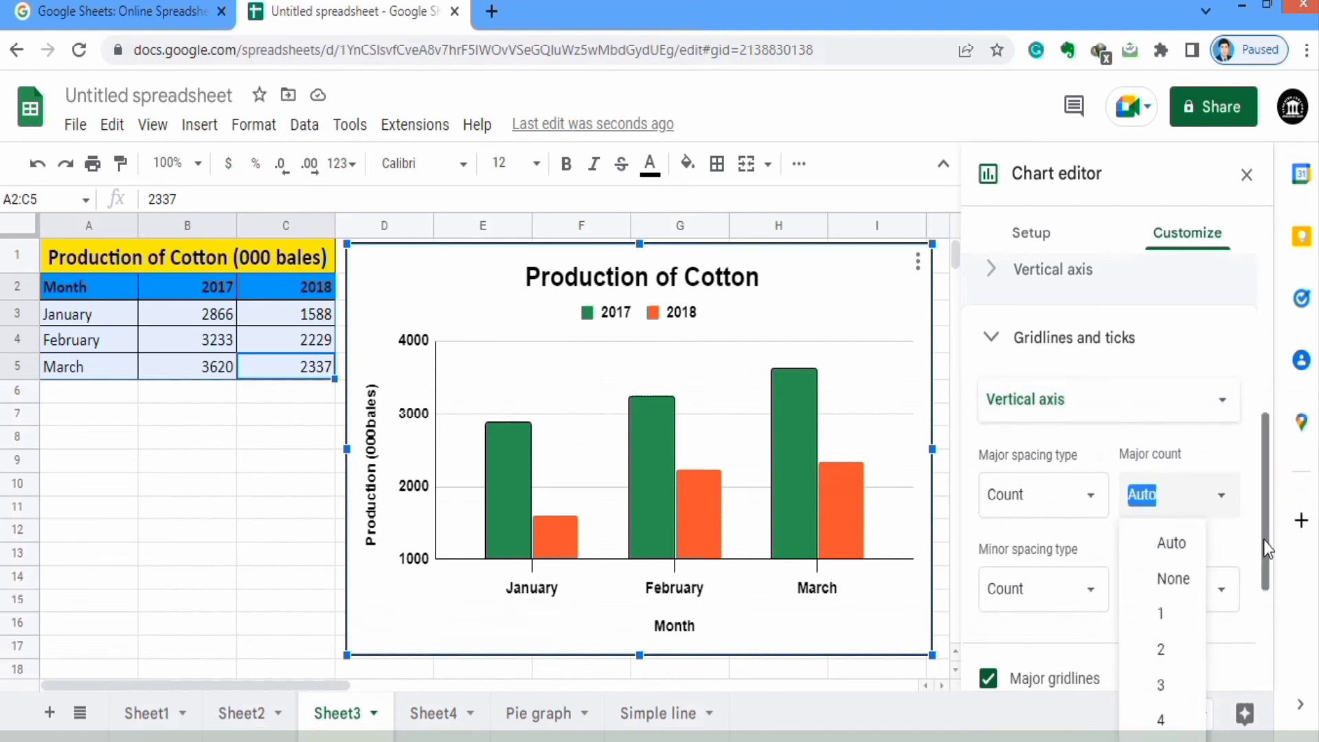
{"action": "scroll", "coordinate": [1264, 539], "scroll_direction": "down", "scroll_amount": 2}
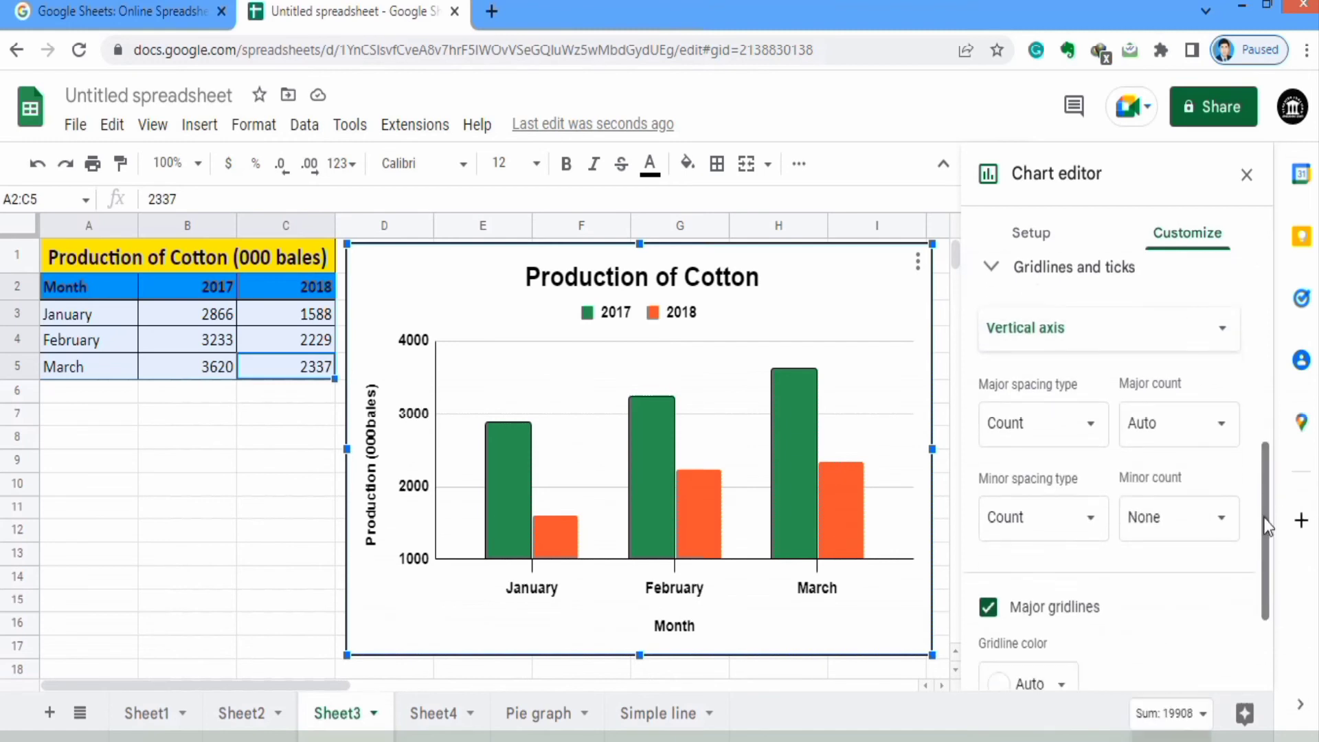
{"action": "left_click", "coordinate": [1223, 428]}
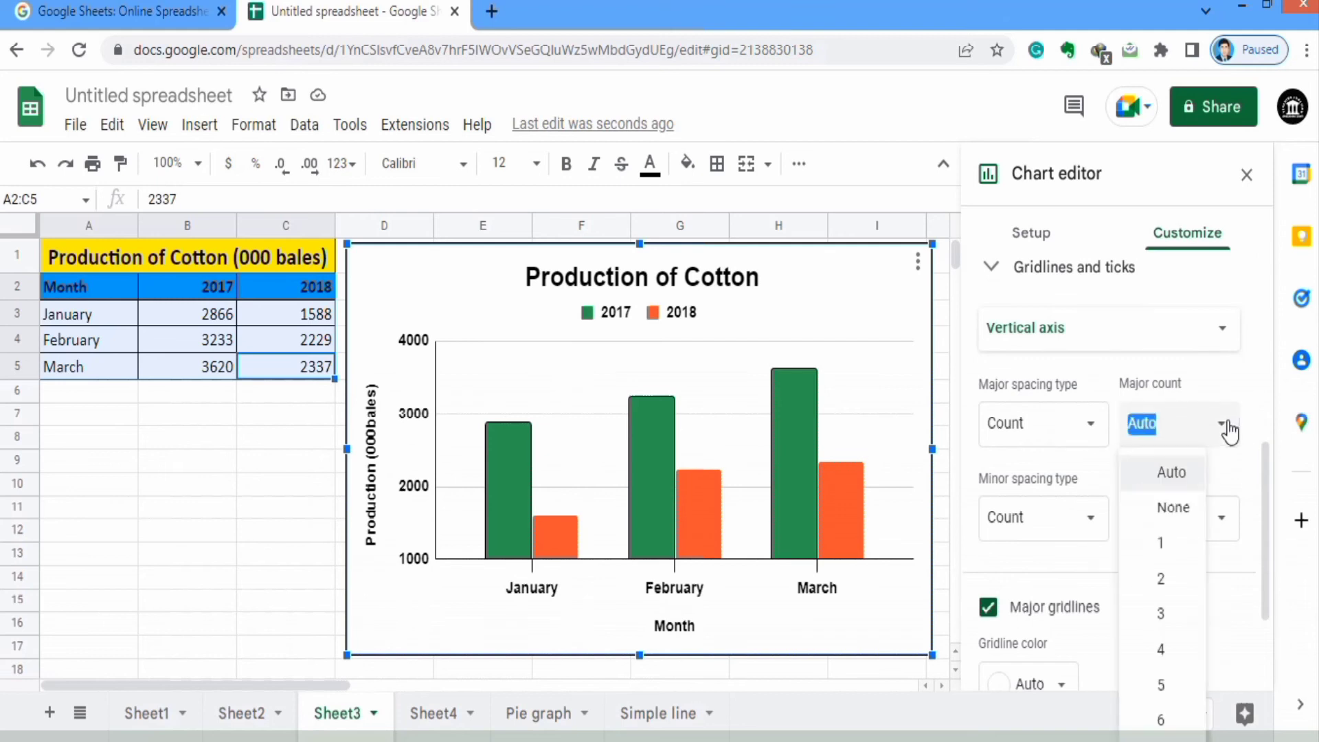
{"action": "left_click", "coordinate": [1167, 685]}
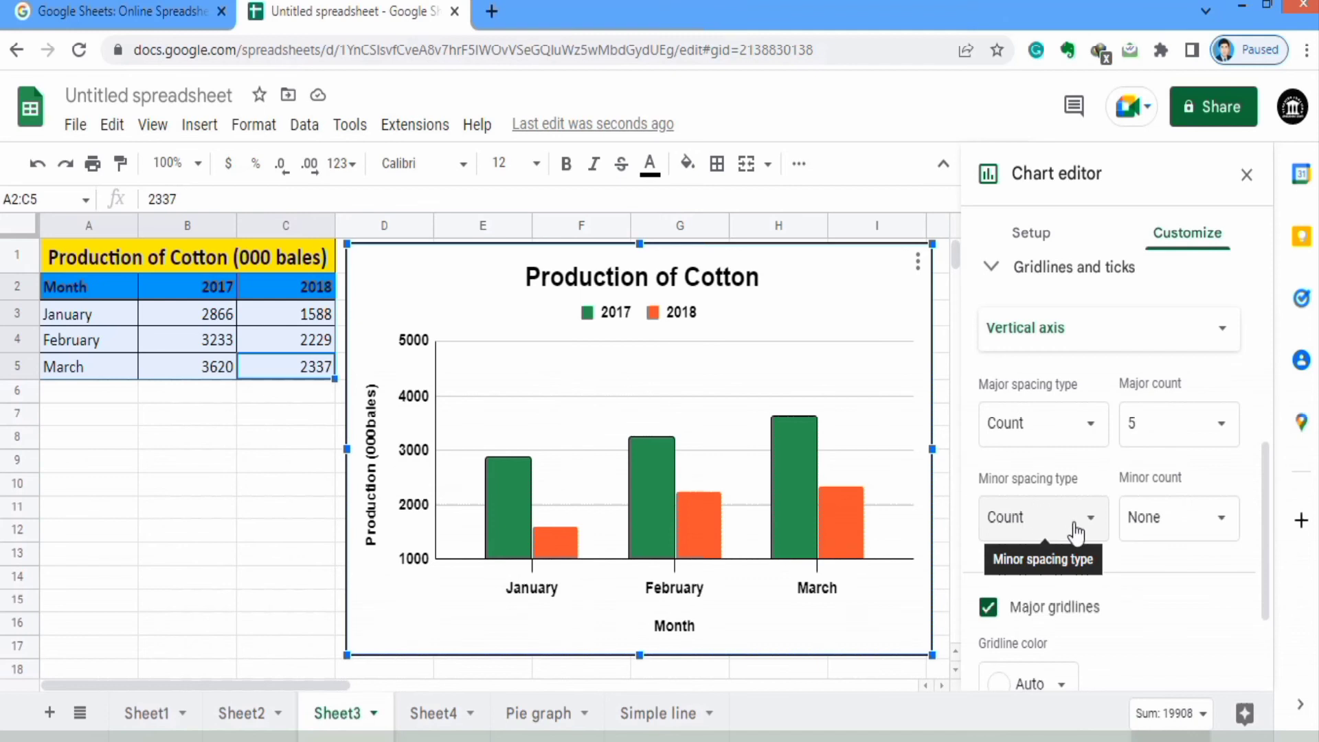
Set the vertical axis minor count to 5 and turn off its major and minor gridlines
{"action": "left_click", "coordinate": [1227, 528]}
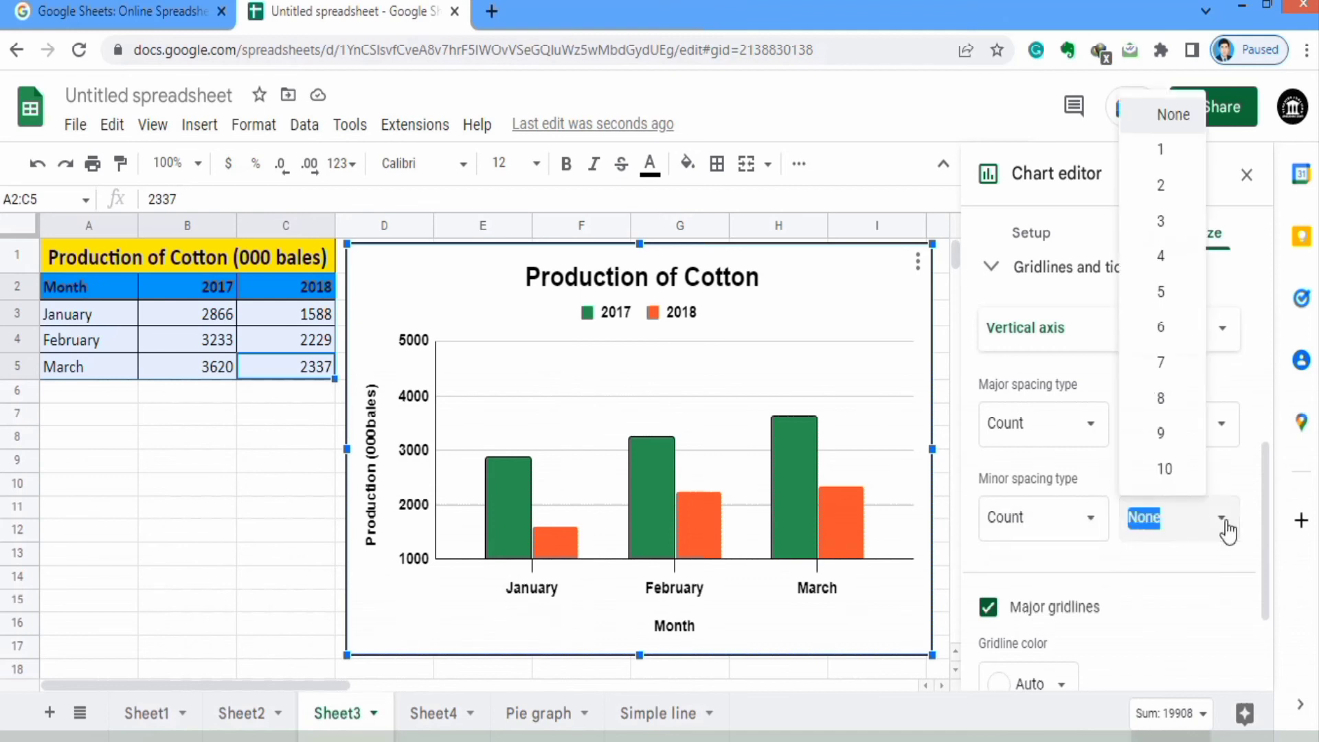
{"action": "left_click", "coordinate": [1170, 291]}
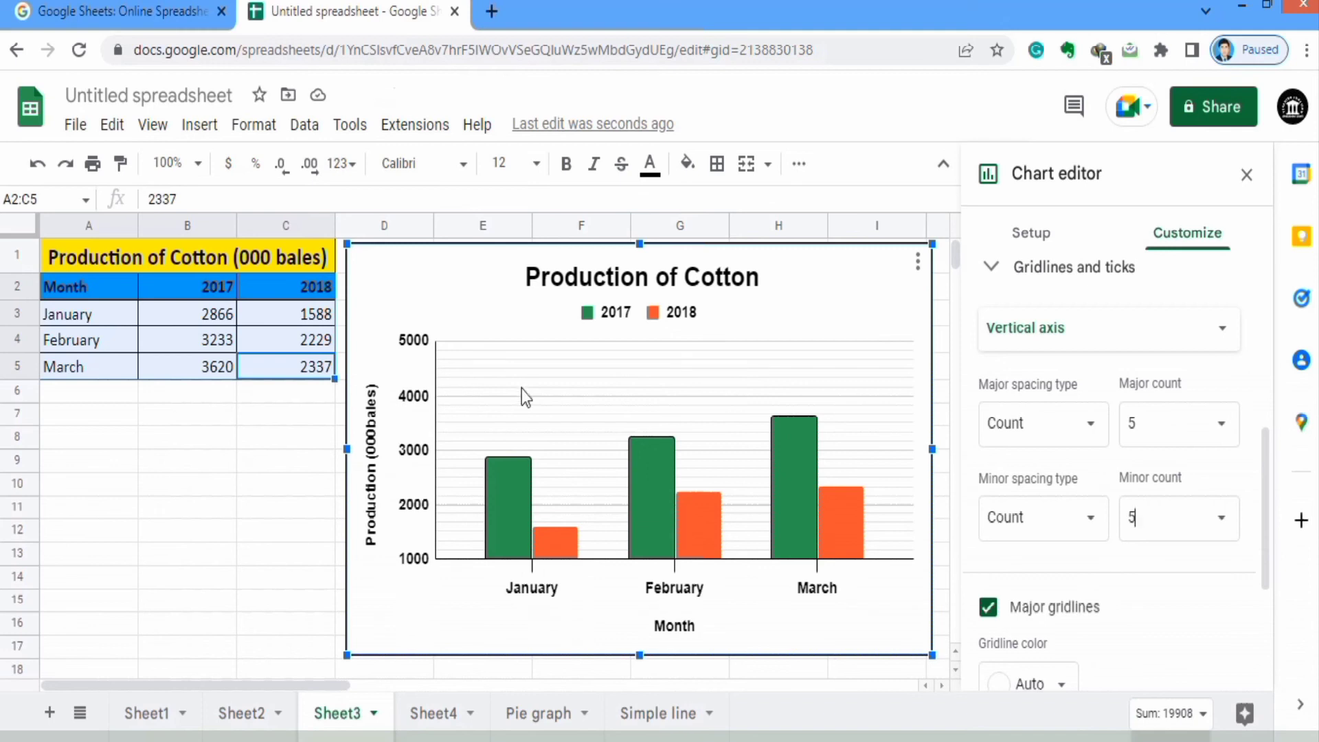
{"action": "left_click_drag", "start_coordinate": [1263, 453], "coordinate": [1269, 553]}
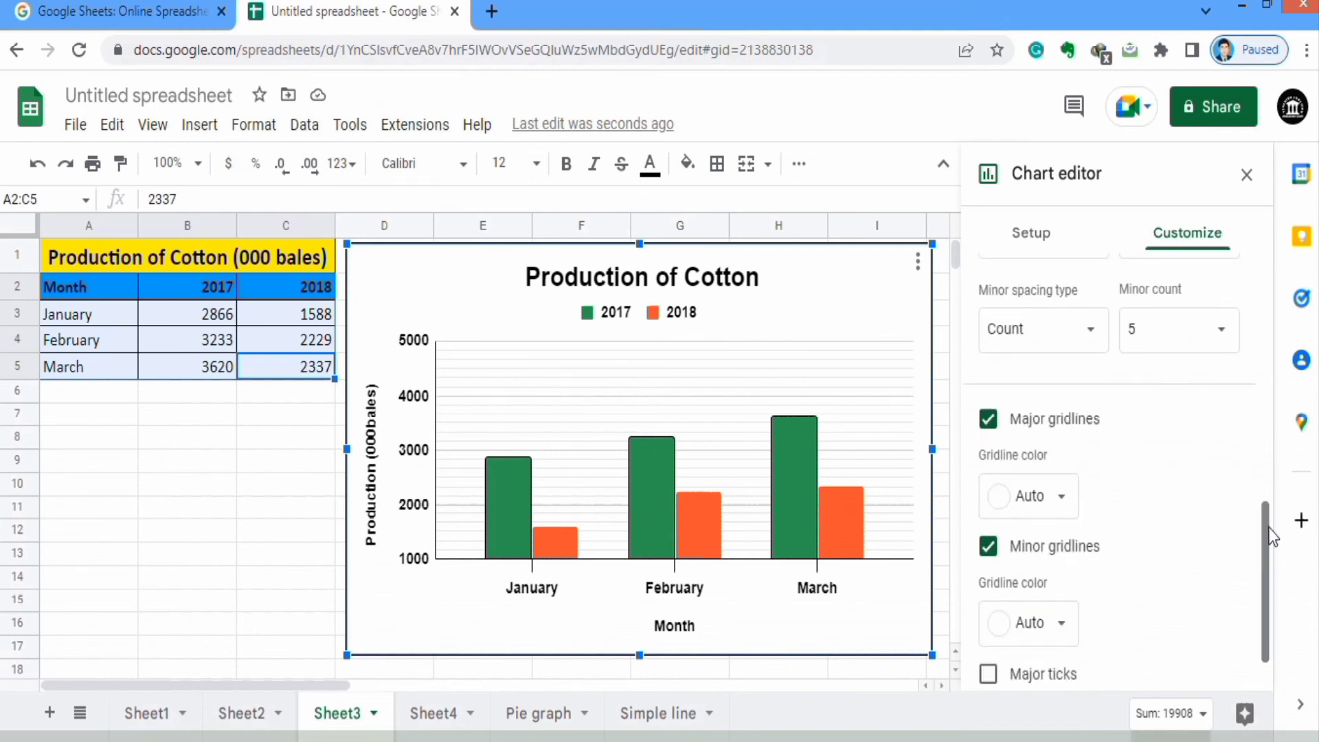
{"action": "left_click", "coordinate": [988, 420]}
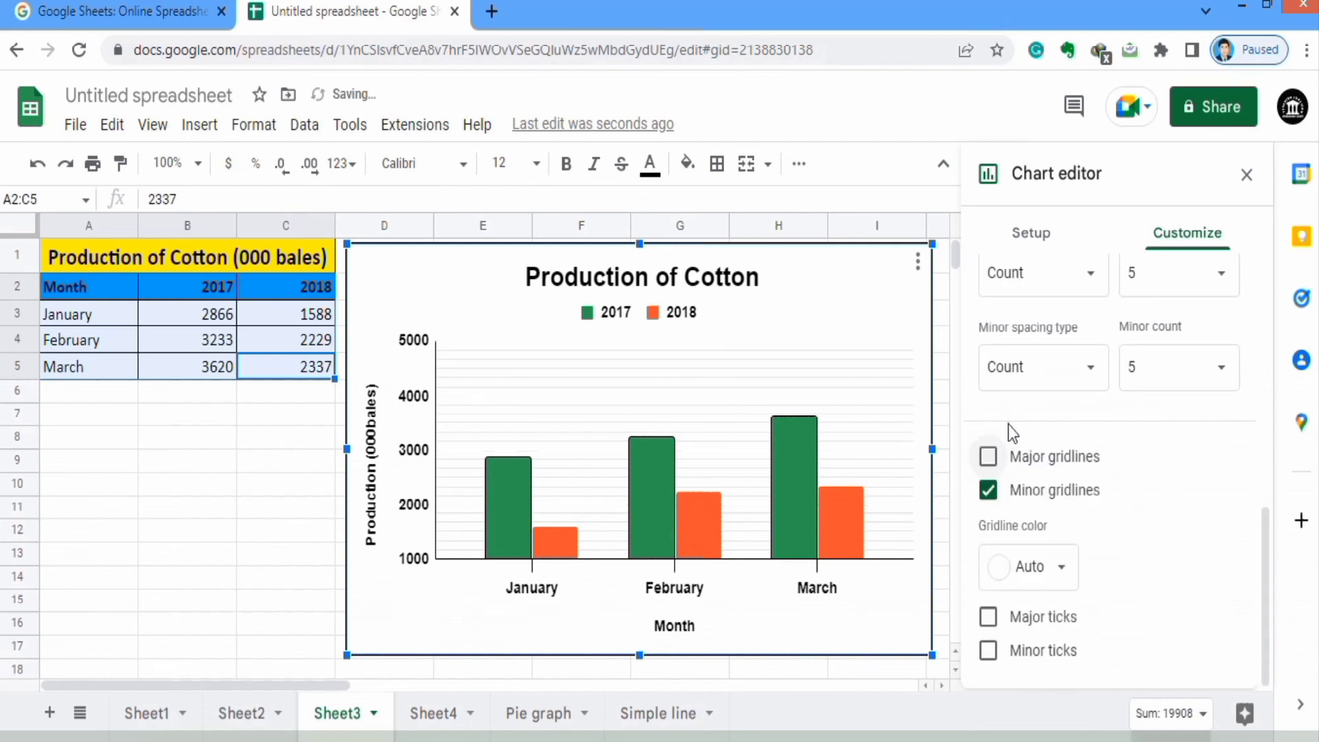
{"action": "left_click", "coordinate": [988, 490]}
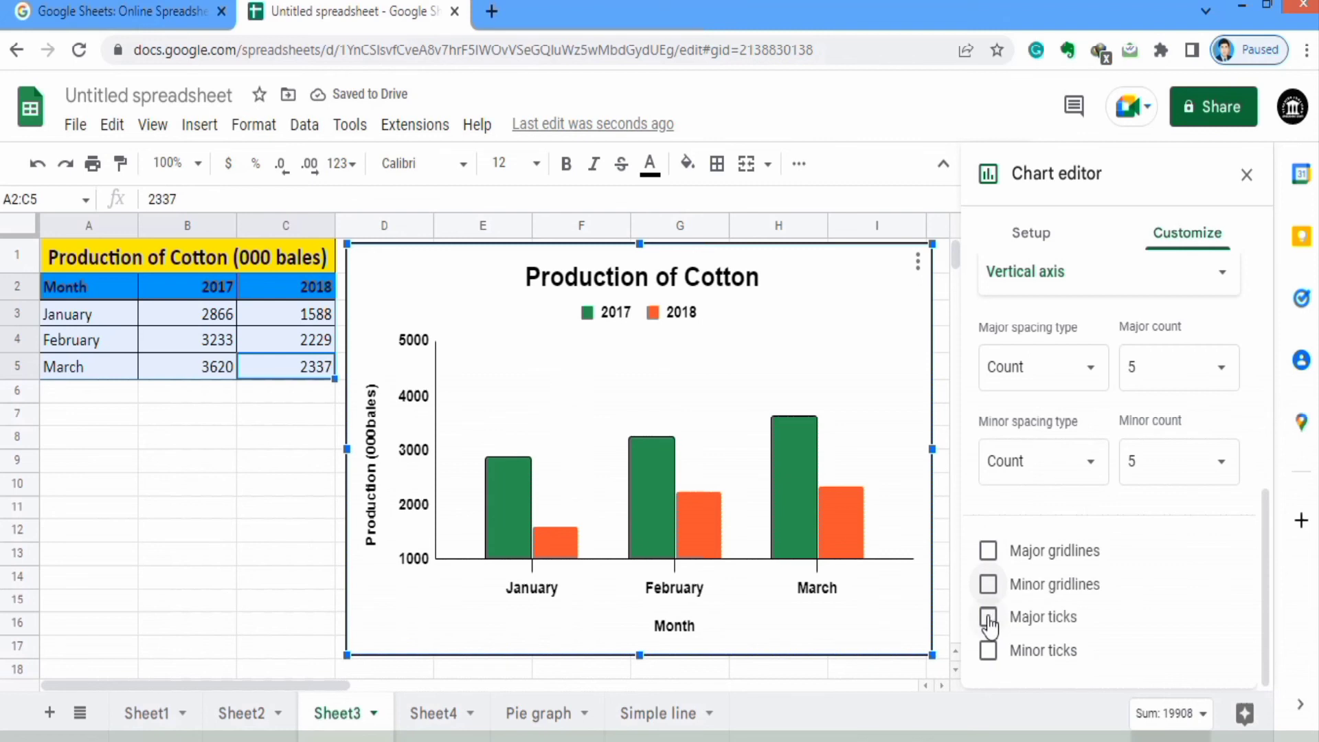
Enable major ticks on the vertical axis with an Outside position and standard black line color
{"action": "left_click", "coordinate": [988, 617]}
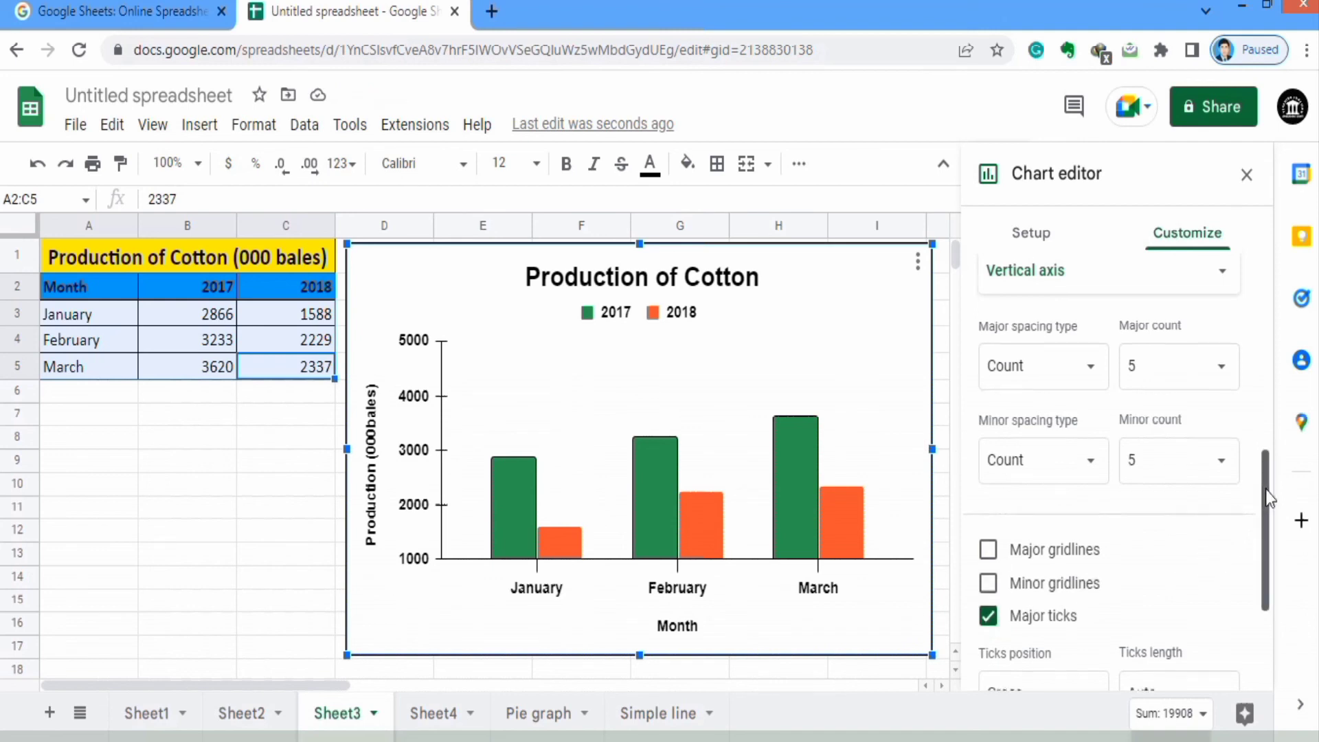
{"action": "scroll", "coordinate": [1263, 508], "scroll_direction": "down", "scroll_amount": 1}
{"action": "scroll", "coordinate": [1264, 529], "scroll_direction": "down", "scroll_amount": 1}
{"action": "left_click_drag", "start_coordinate": [1264, 537], "coordinate": [1263, 561]}
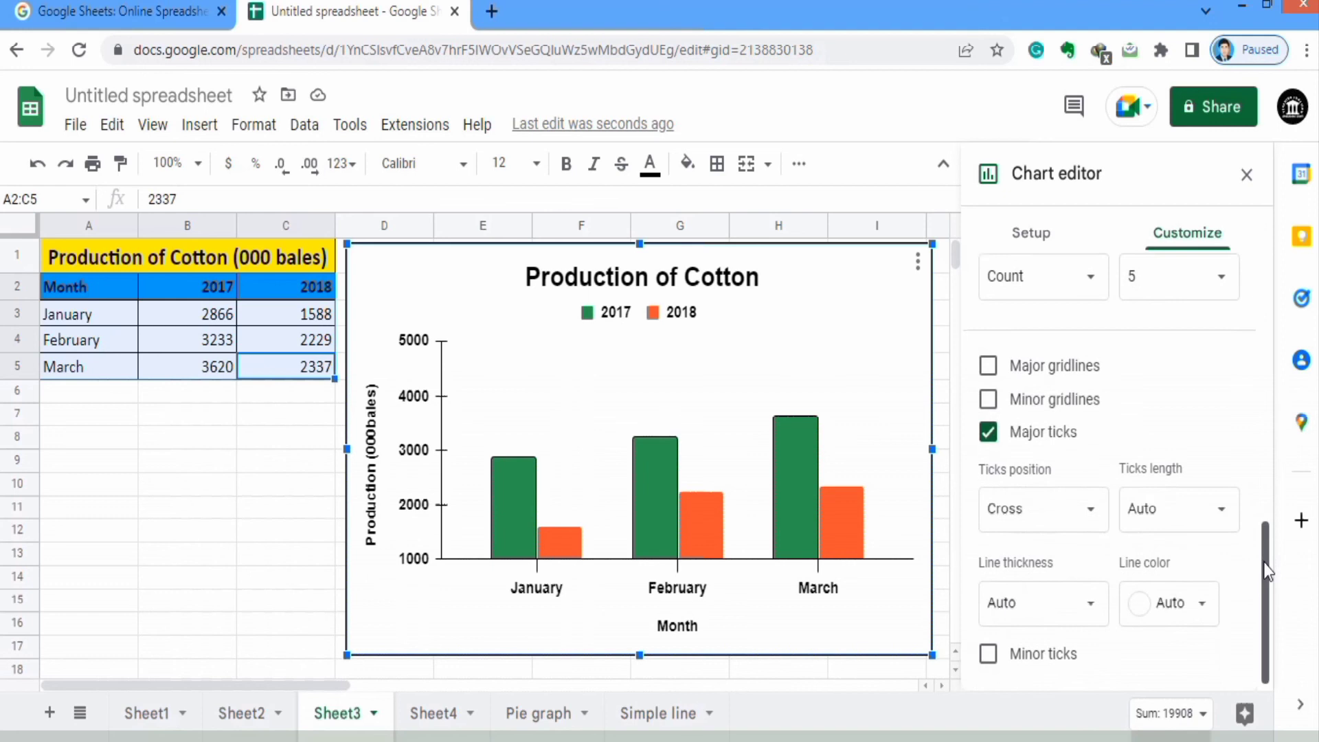
{"action": "left_click", "coordinate": [1091, 526]}
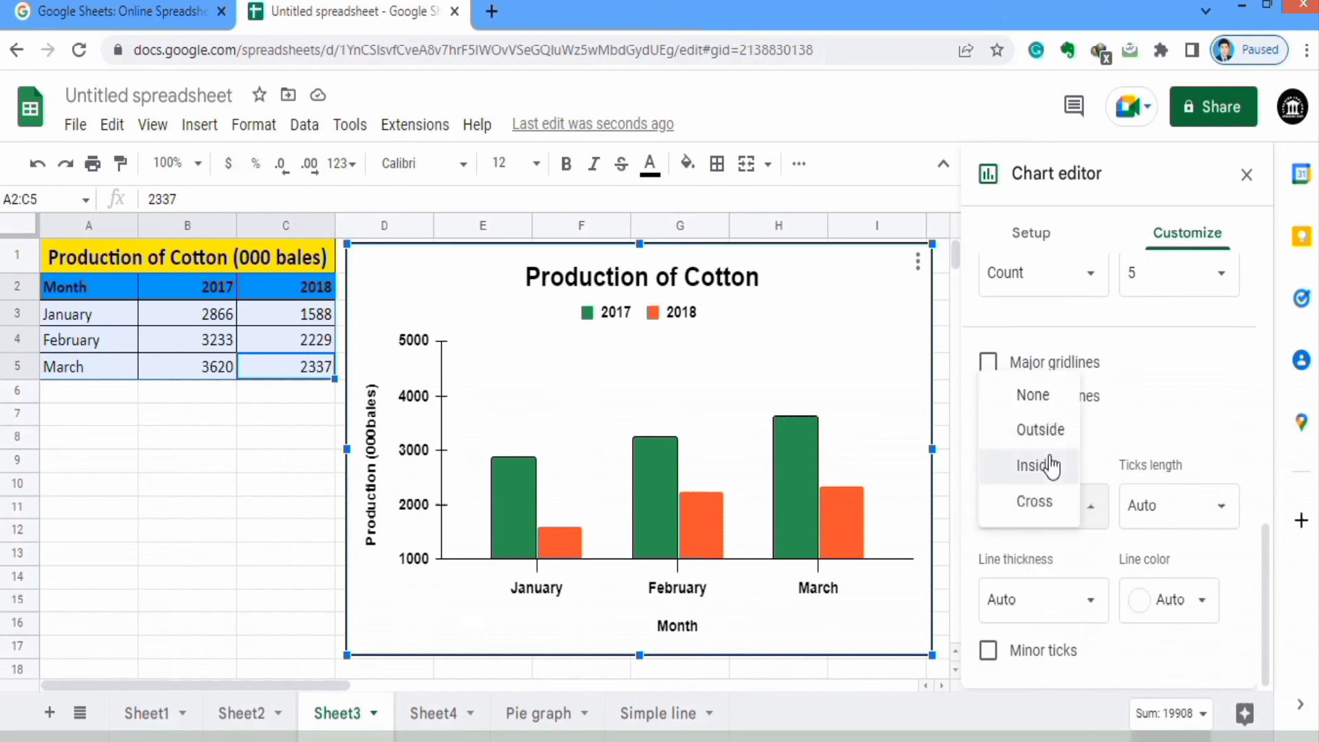
{"action": "left_click", "coordinate": [1053, 431]}
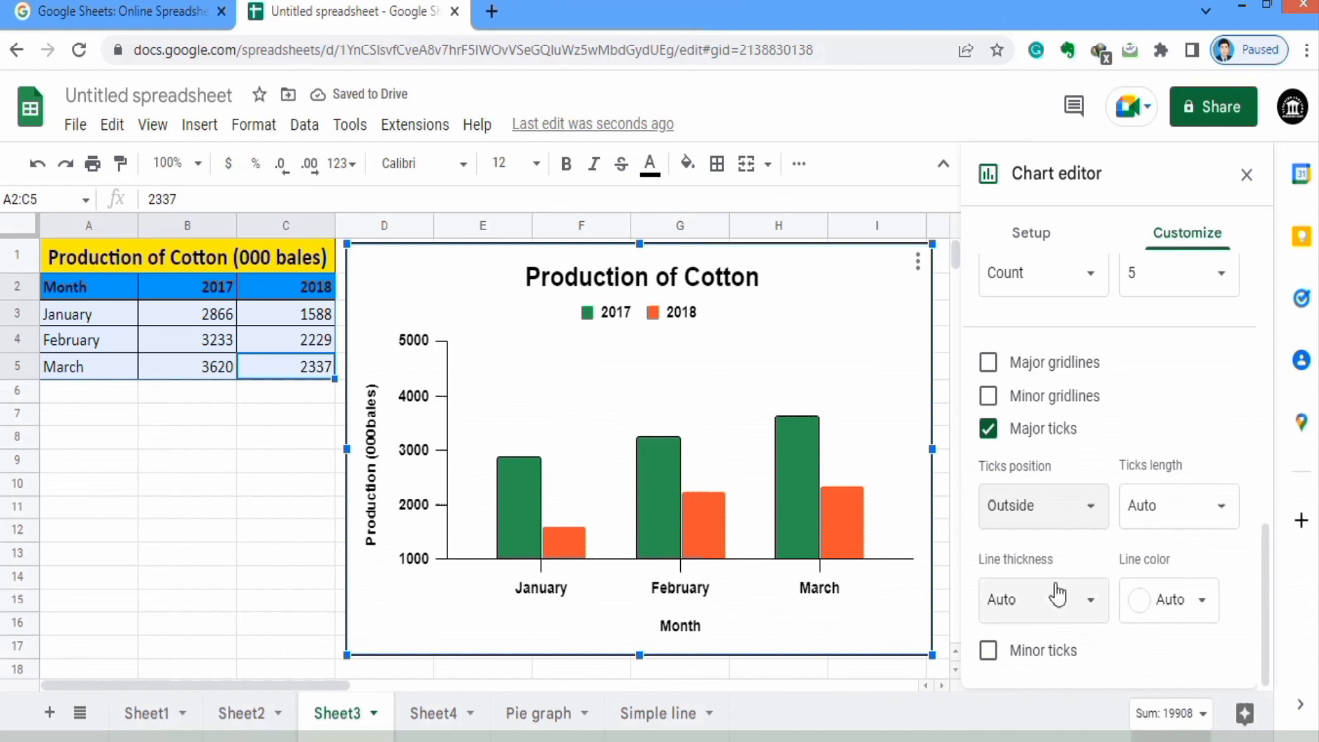
{"action": "left_click", "coordinate": [1202, 610]}
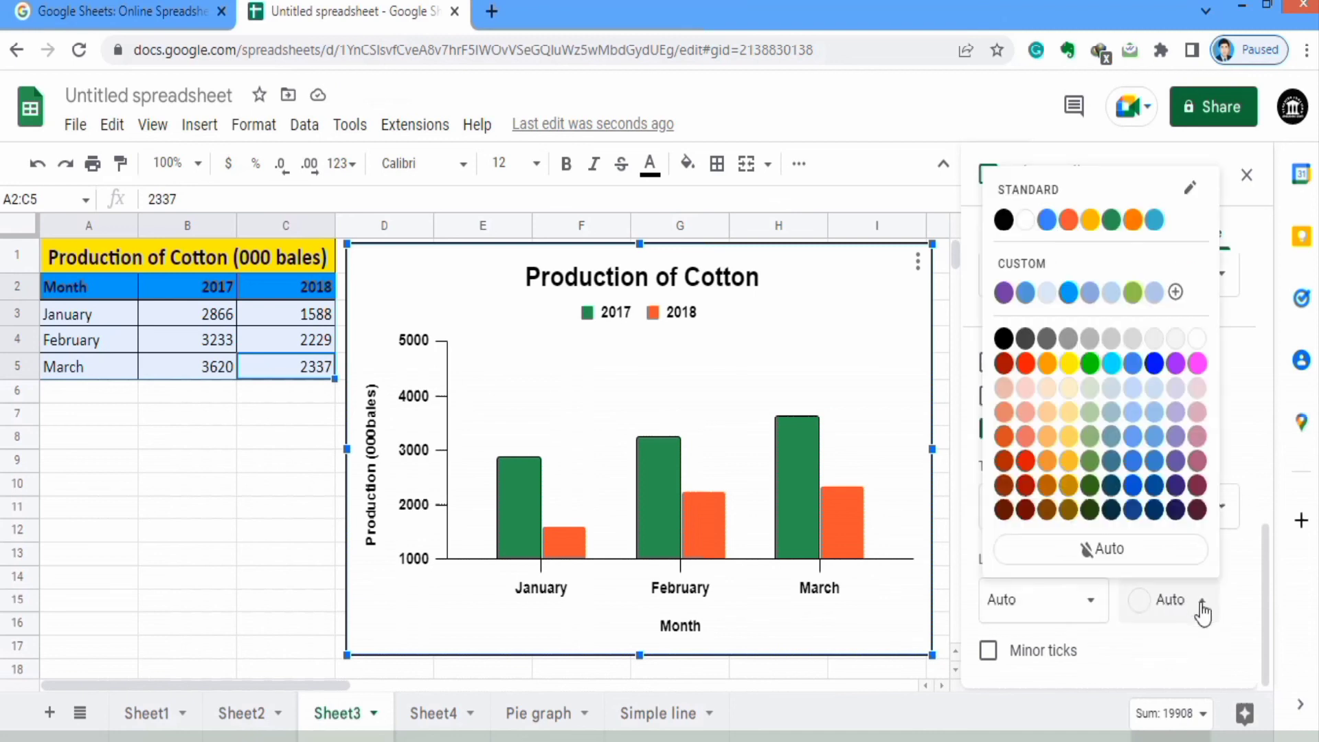
{"action": "left_click", "coordinate": [1003, 220]}
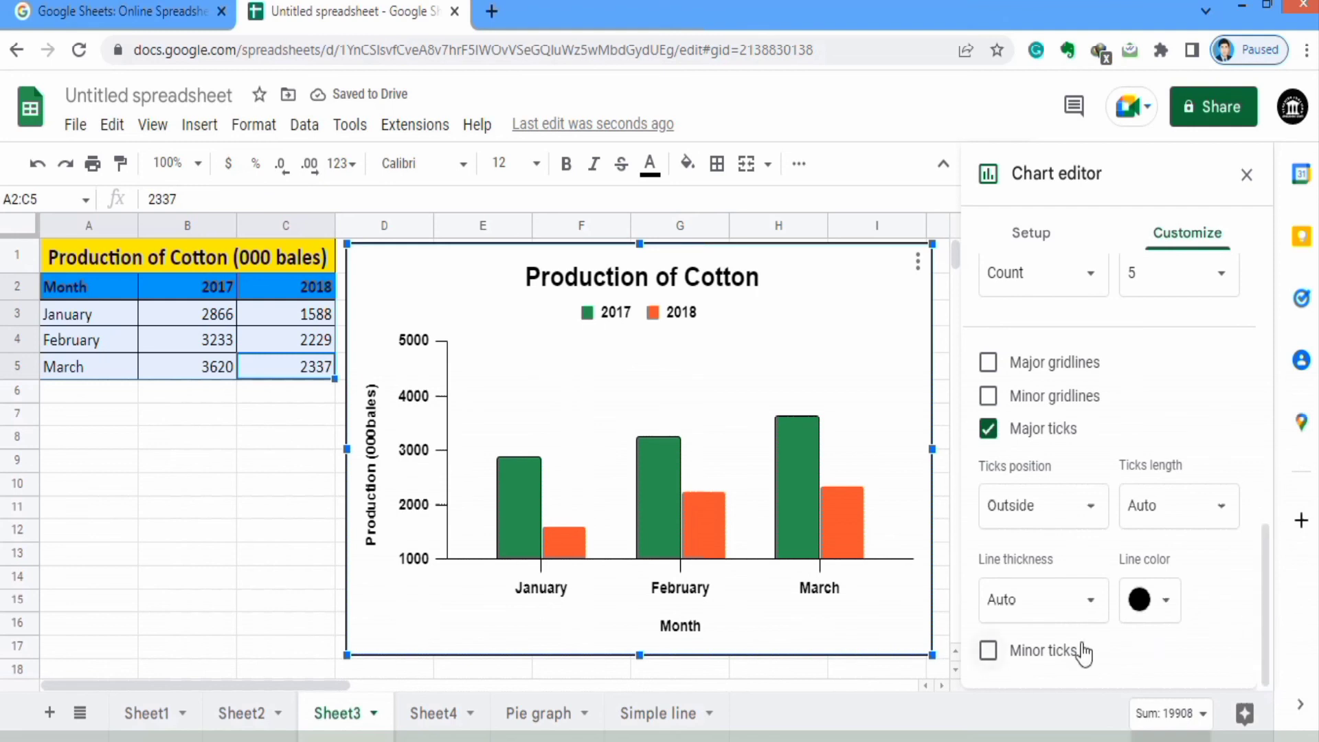
Enable minor ticks on the vertical axis and close the chart editor
{"action": "left_click", "coordinate": [986, 654]}
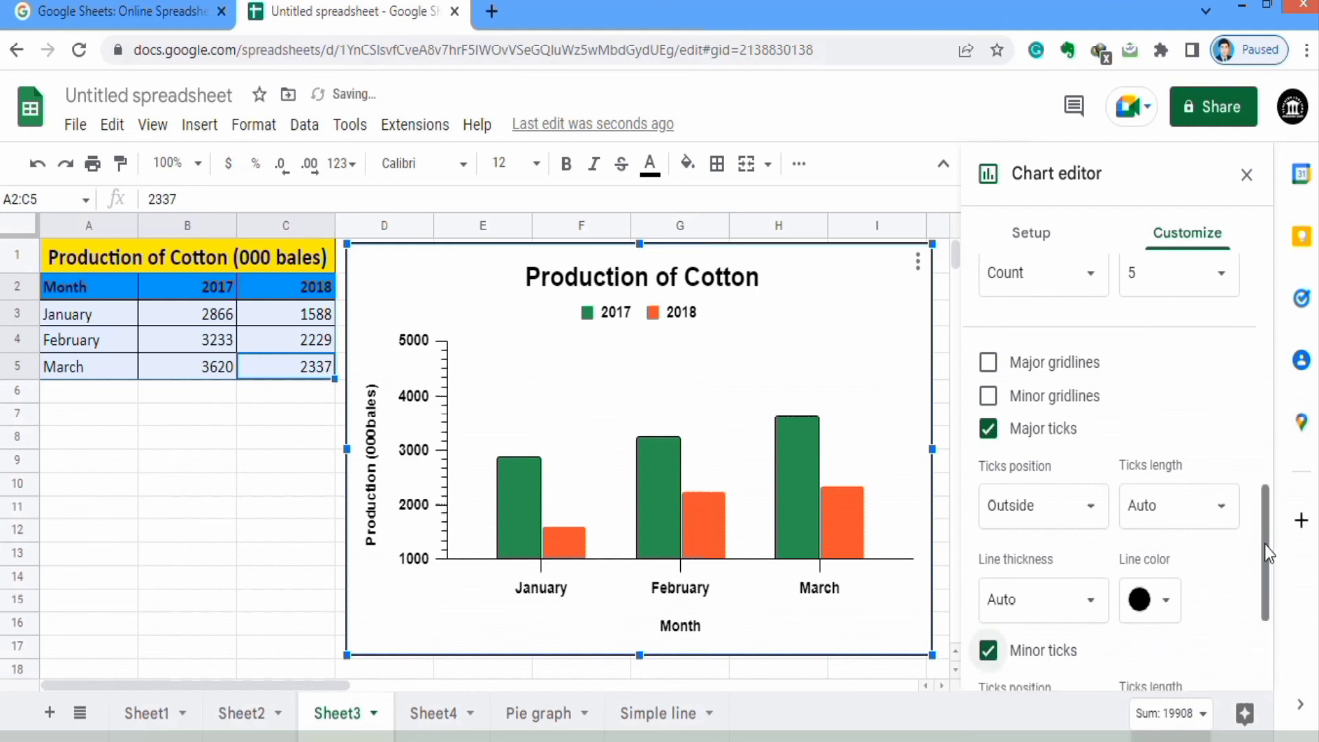
{"action": "scroll", "coordinate": [1264, 544], "scroll_direction": "down", "scroll_amount": 3}
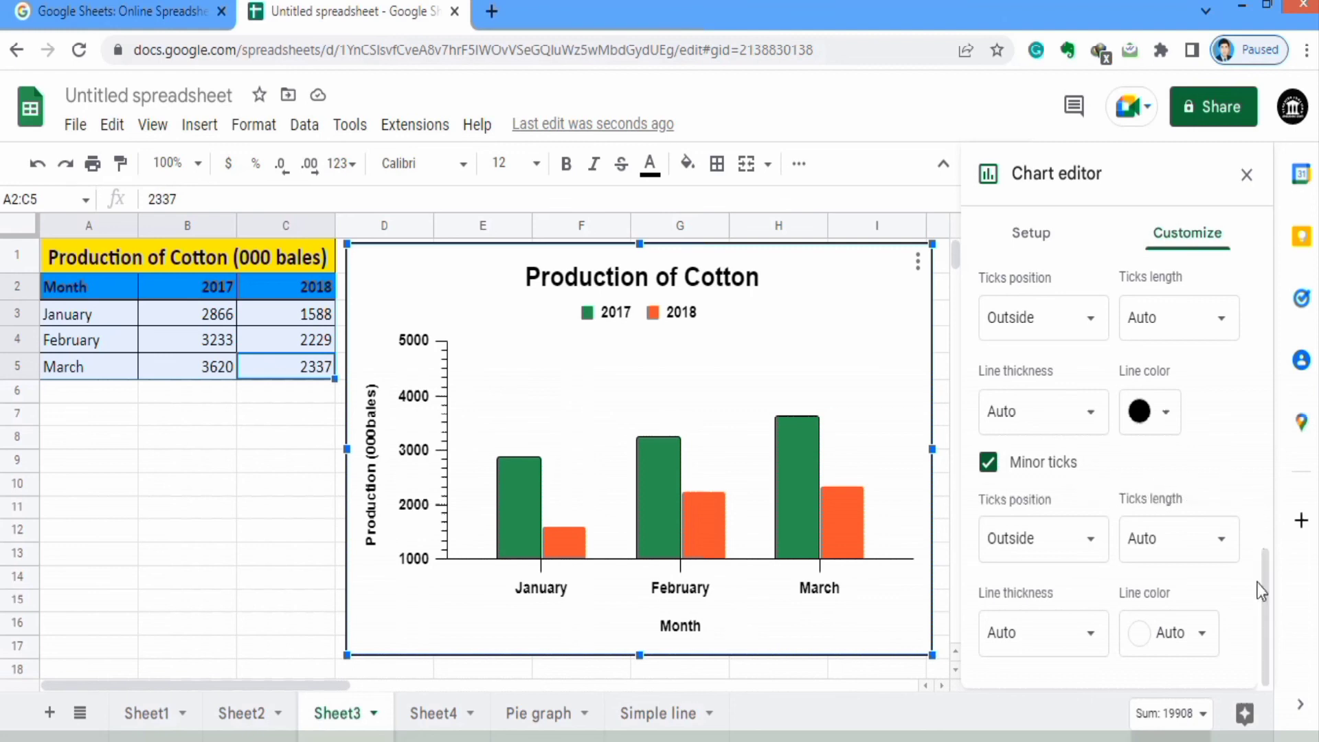
{"action": "left_click_drag", "start_coordinate": [1262, 595], "coordinate": [1258, 199]}
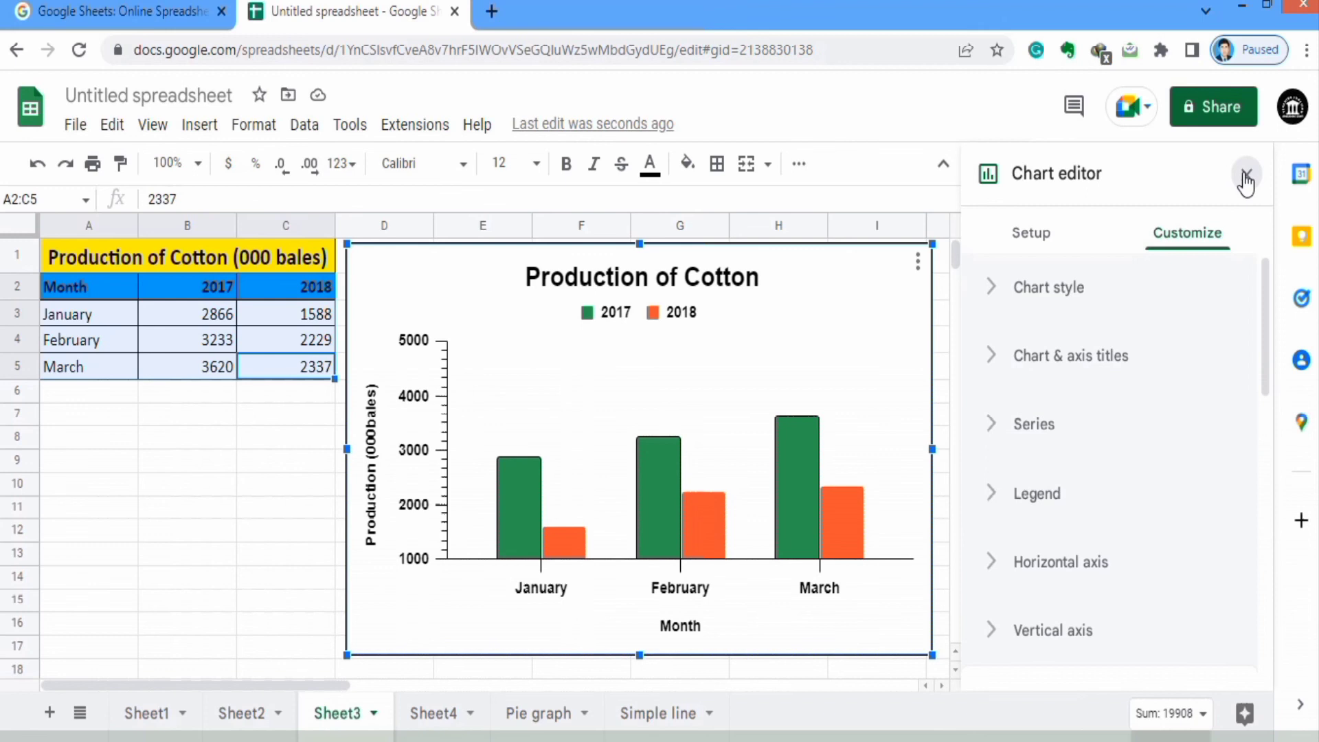
{"action": "left_click", "coordinate": [1246, 175]}
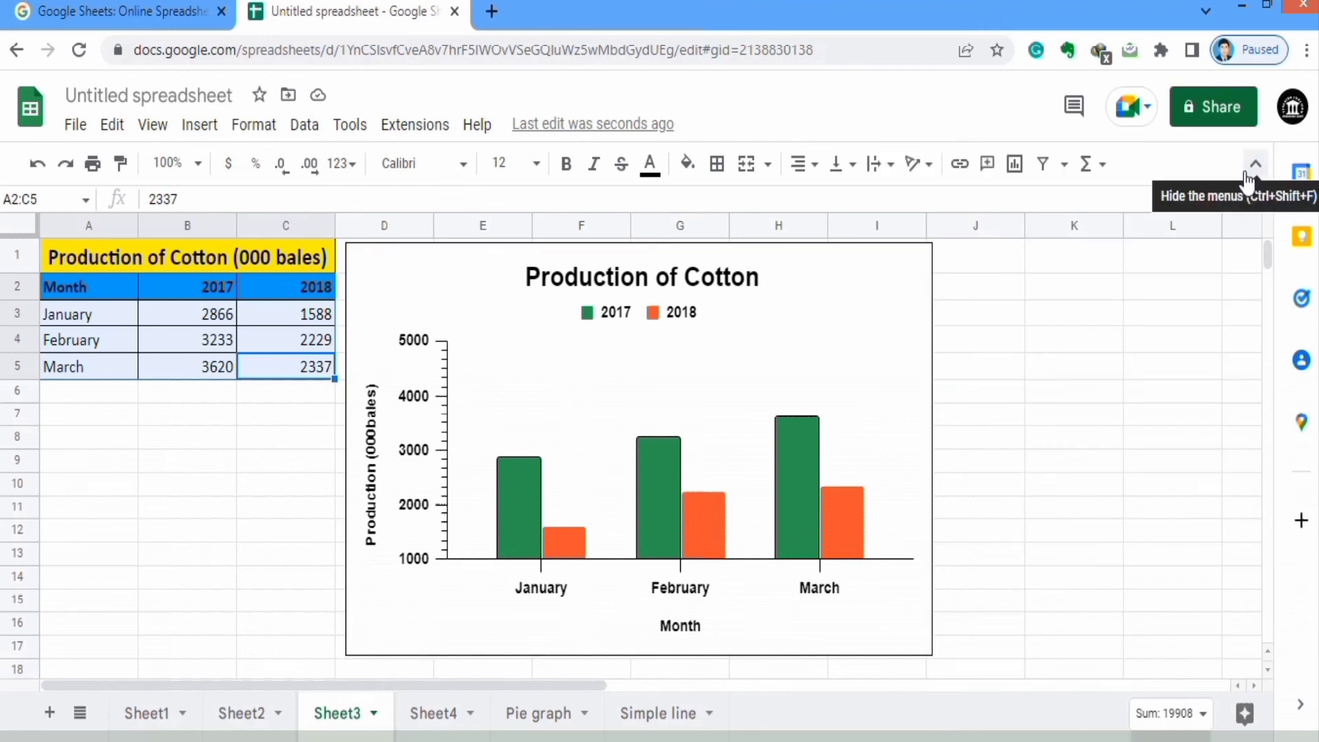
Copy the Production of Cotton chart and select cell J8
{"action": "left_click", "coordinate": [816, 266]}
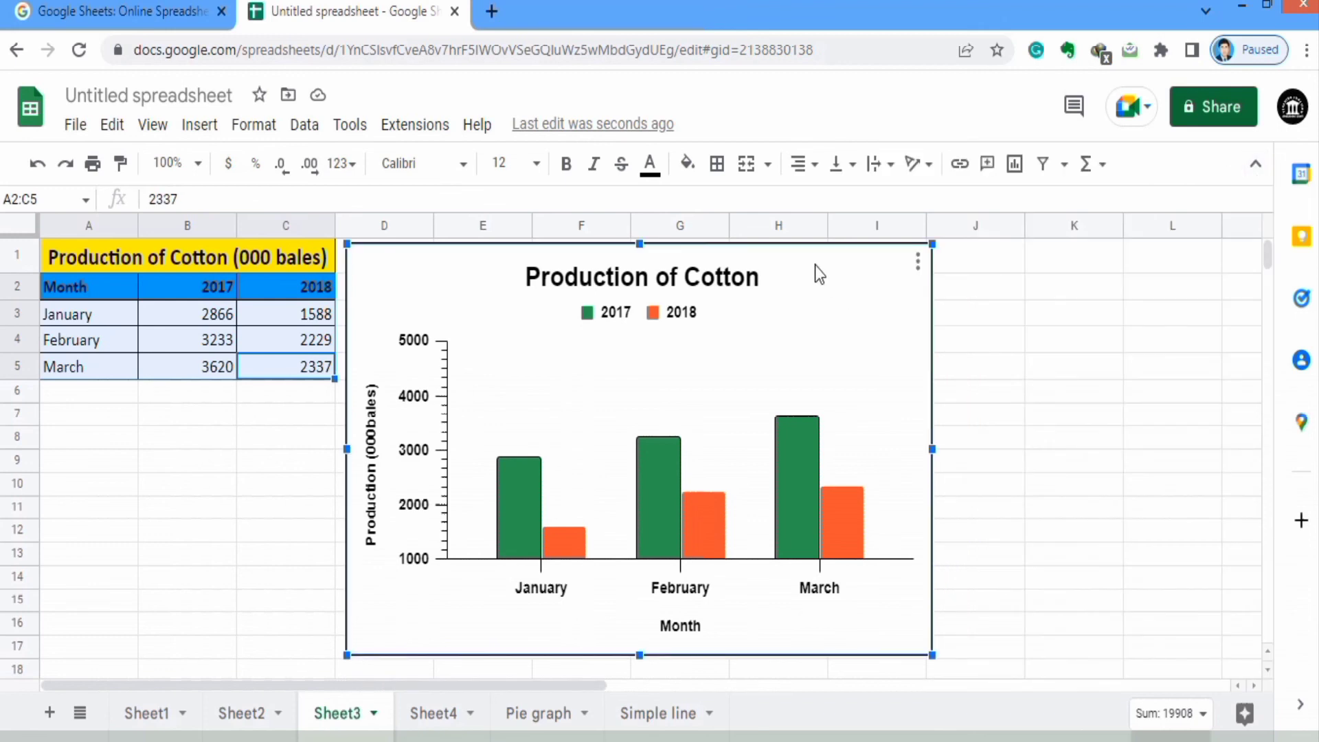
{"action": "left_click", "coordinate": [918, 263]}
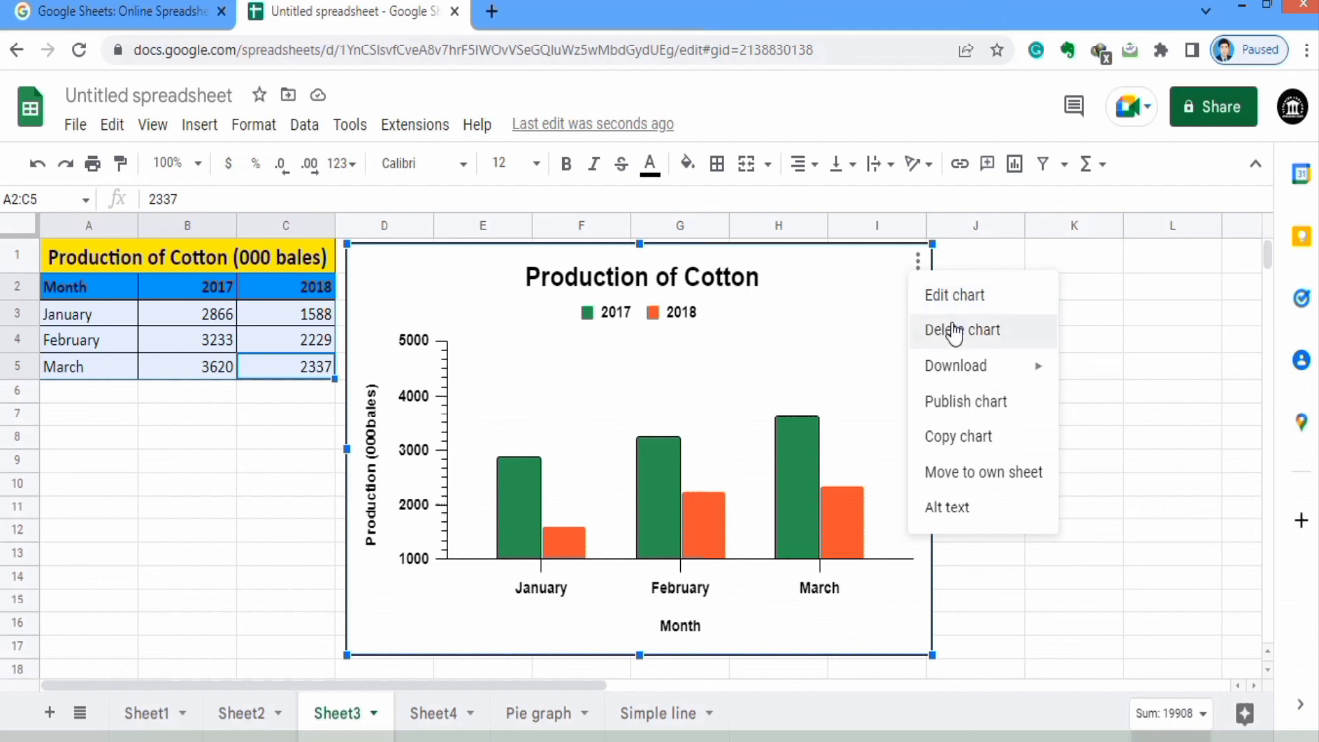
{"action": "mouse_move", "coordinate": [956, 377]}
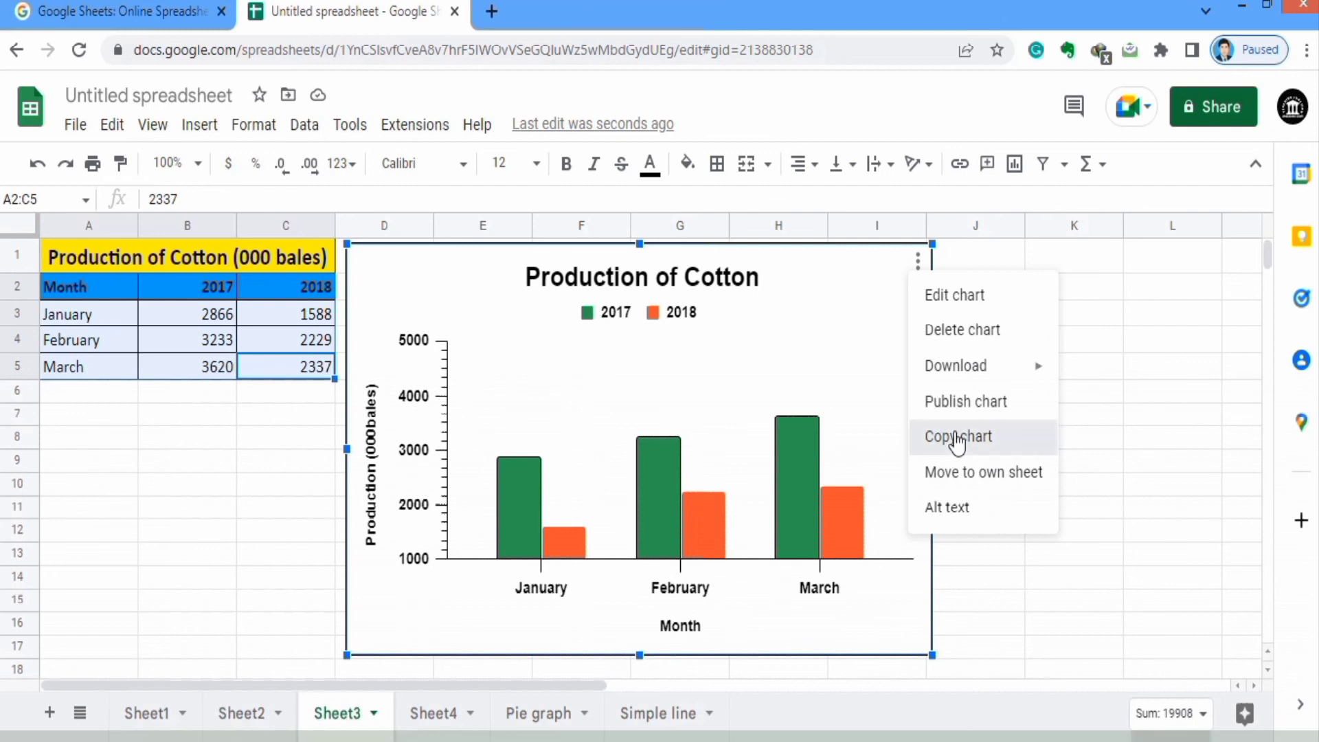
{"action": "left_click", "coordinate": [956, 439]}
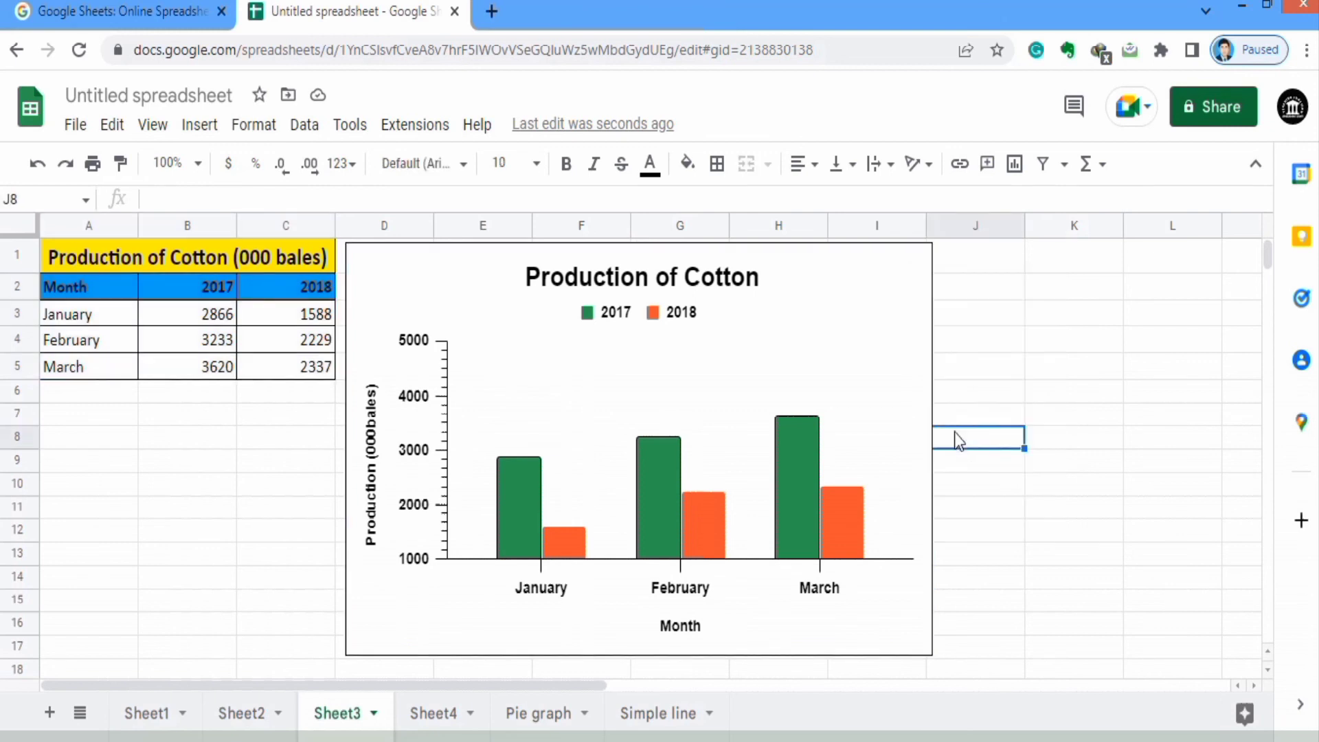